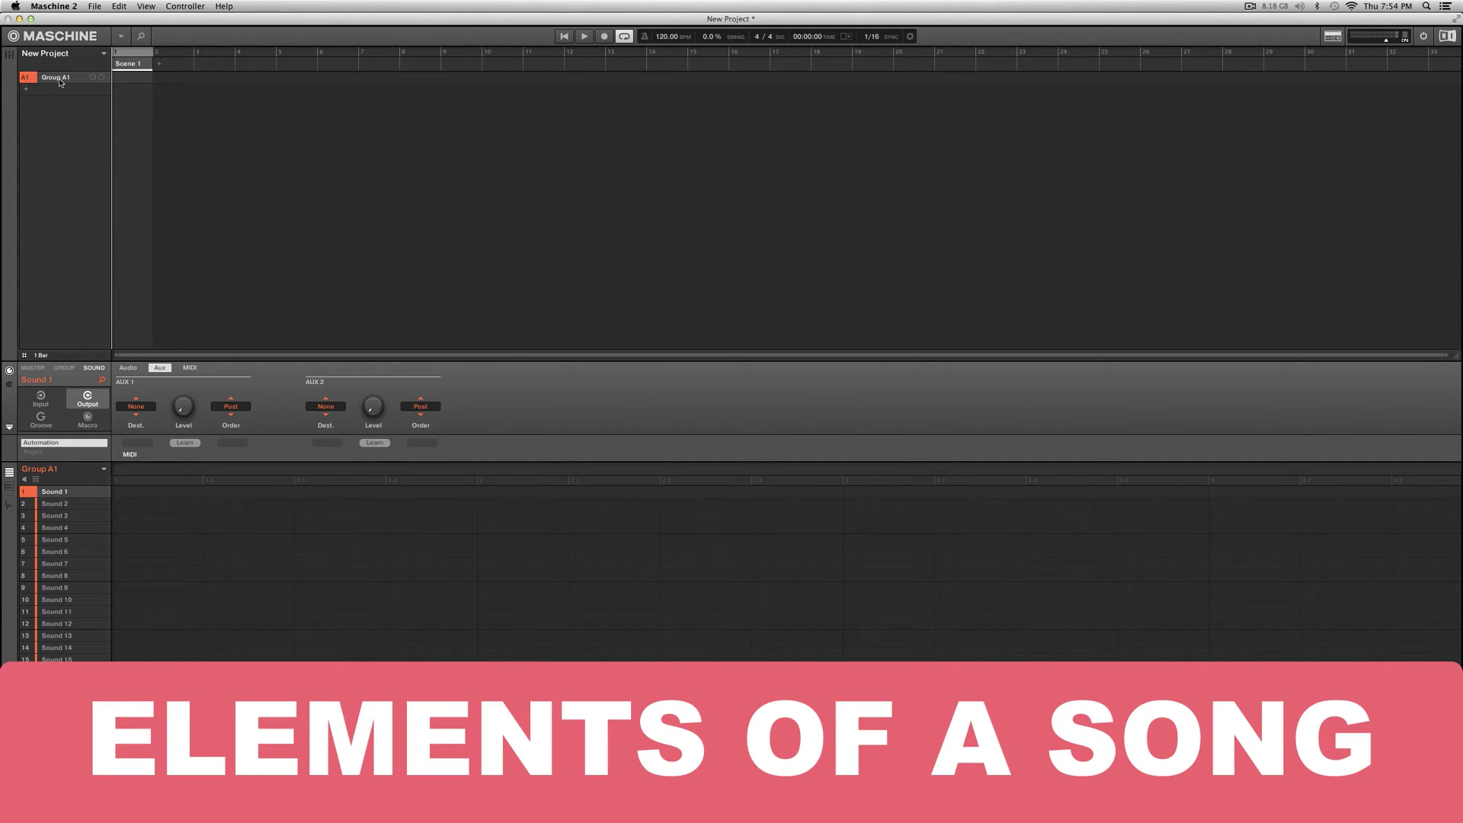
# Check the group in the mixer, return to the arrangement and rename group A1 as DRUMS
pyautogui.press('super+m')
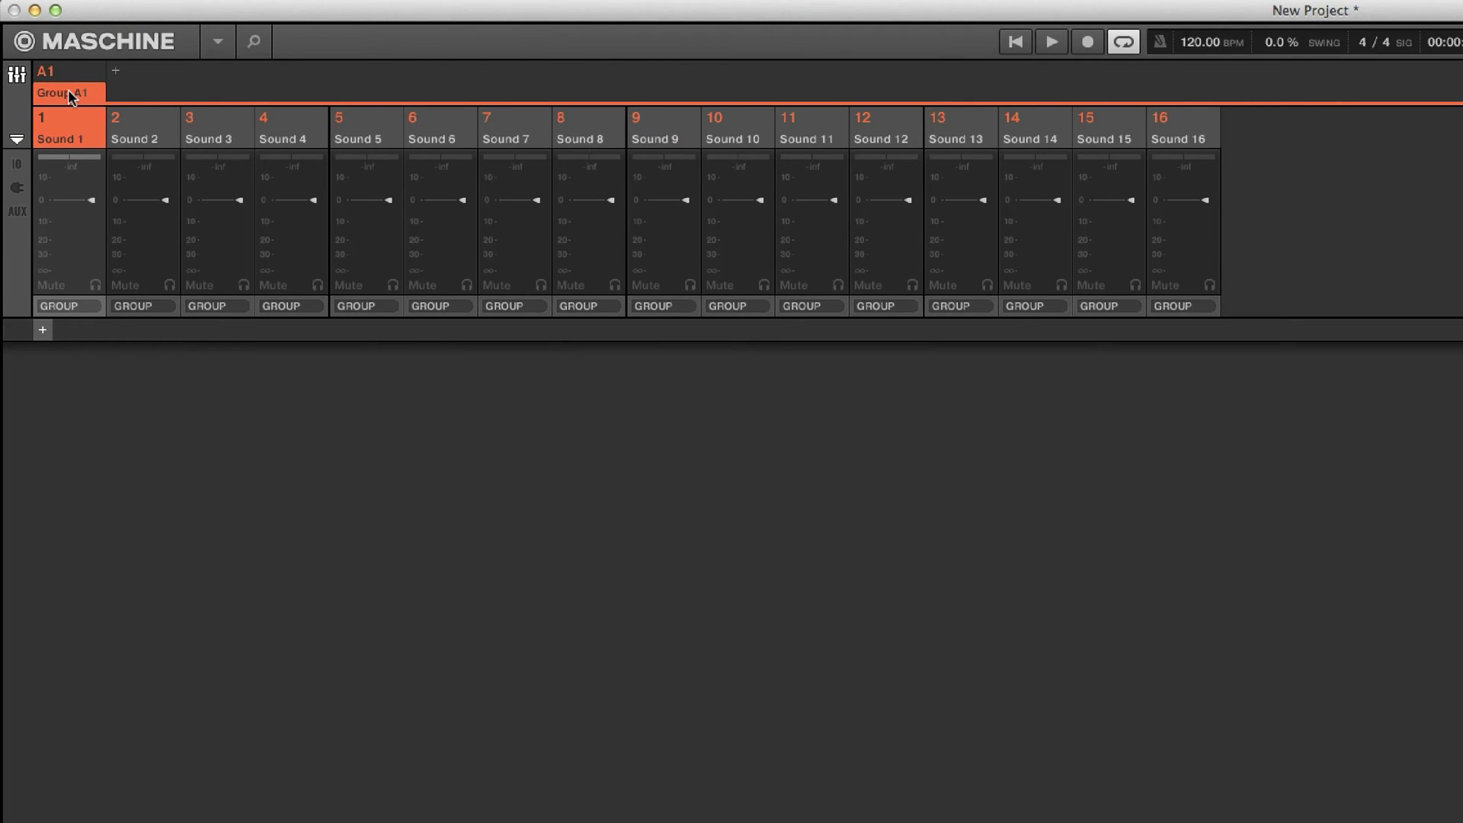
pyautogui.press('super+m')
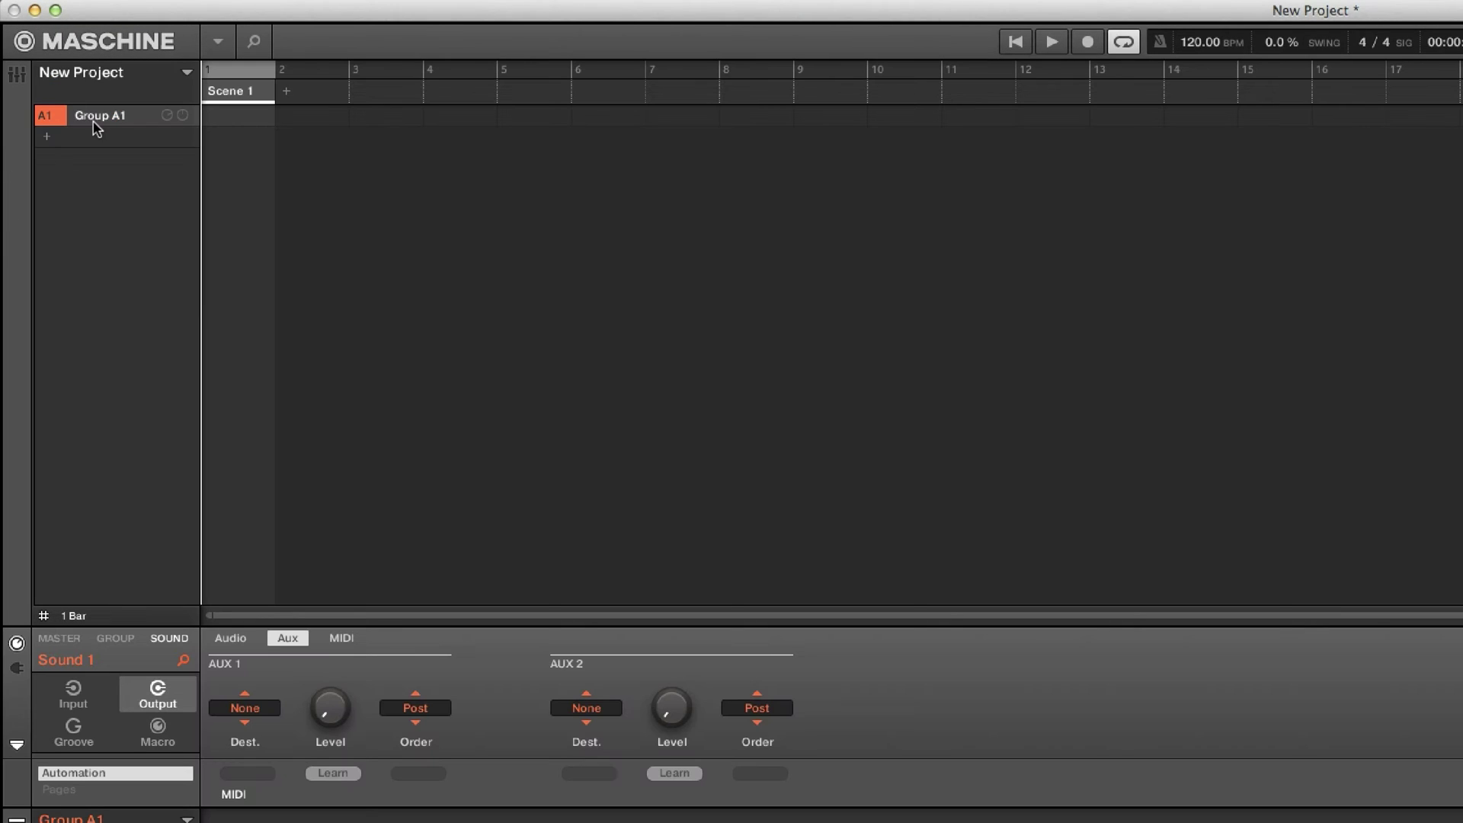
pyautogui.doubleClick(96, 116)
pyautogui.press('BackSpace')
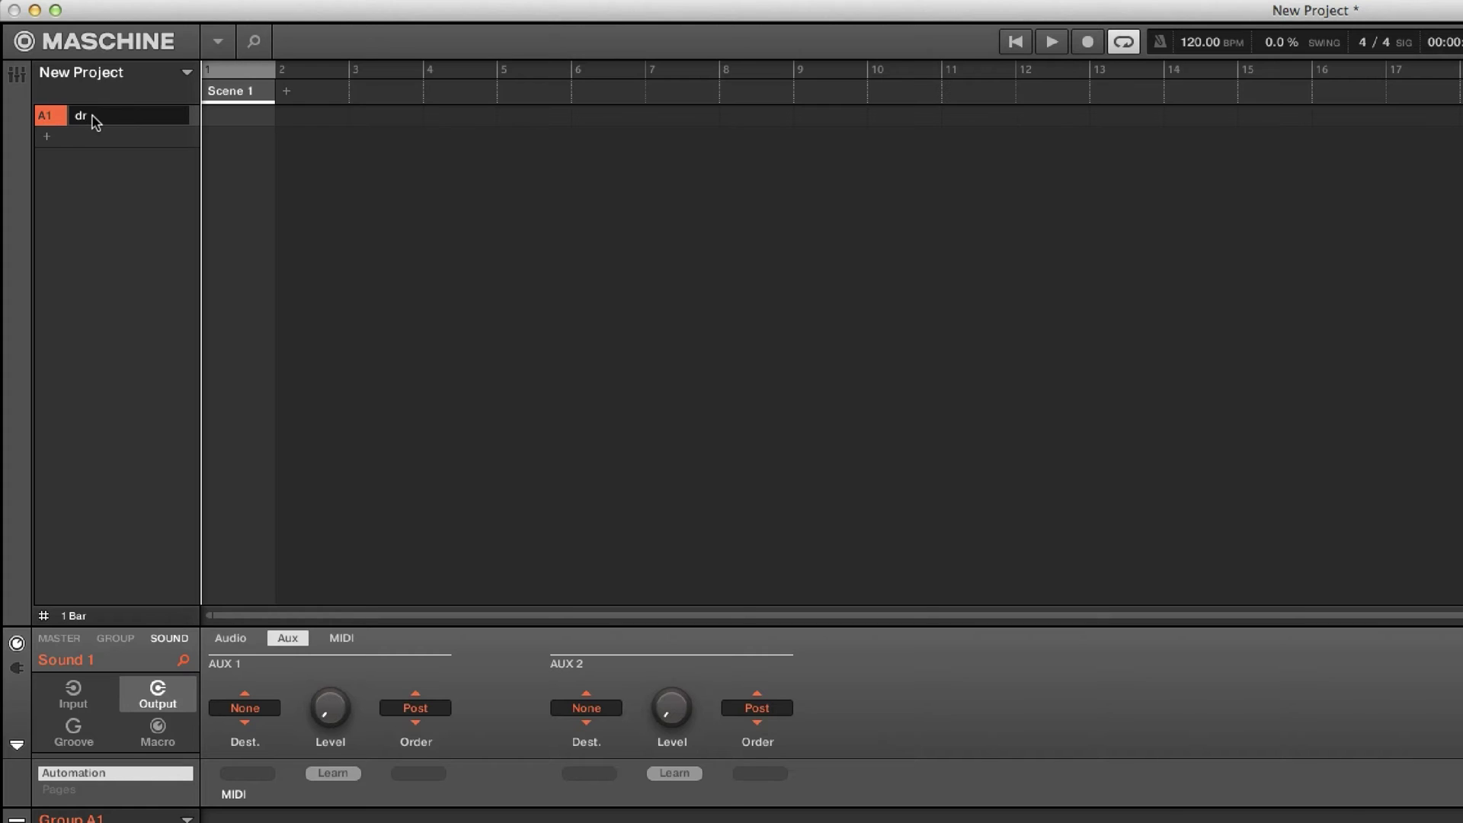
pyautogui.write('DRUMS')
pyautogui.press('Return')
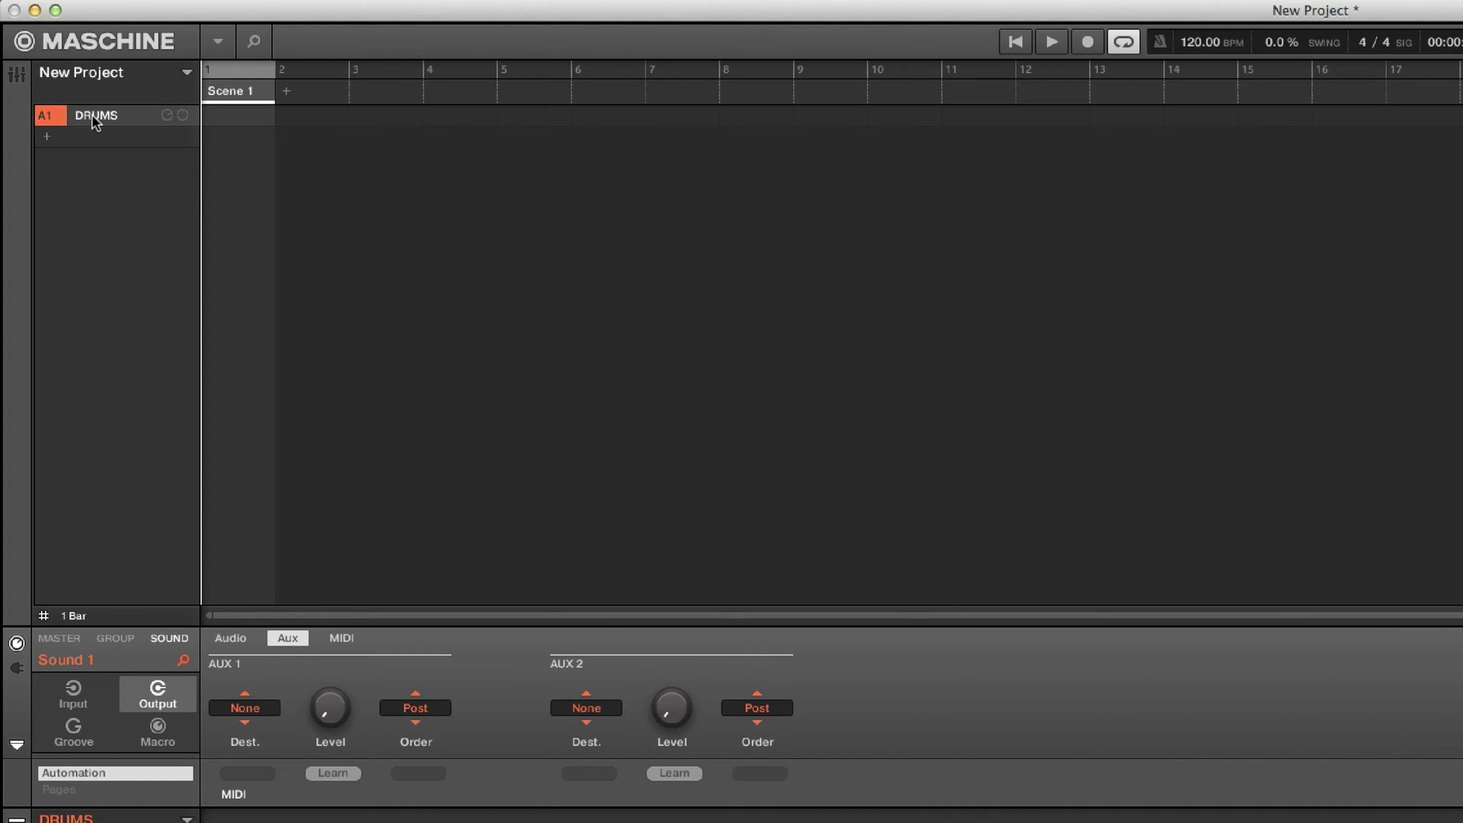
# Add two groups below DRUMS and name them KEYS and BASS
pyautogui.click(52, 137)
pyautogui.doubleClick(82, 139)
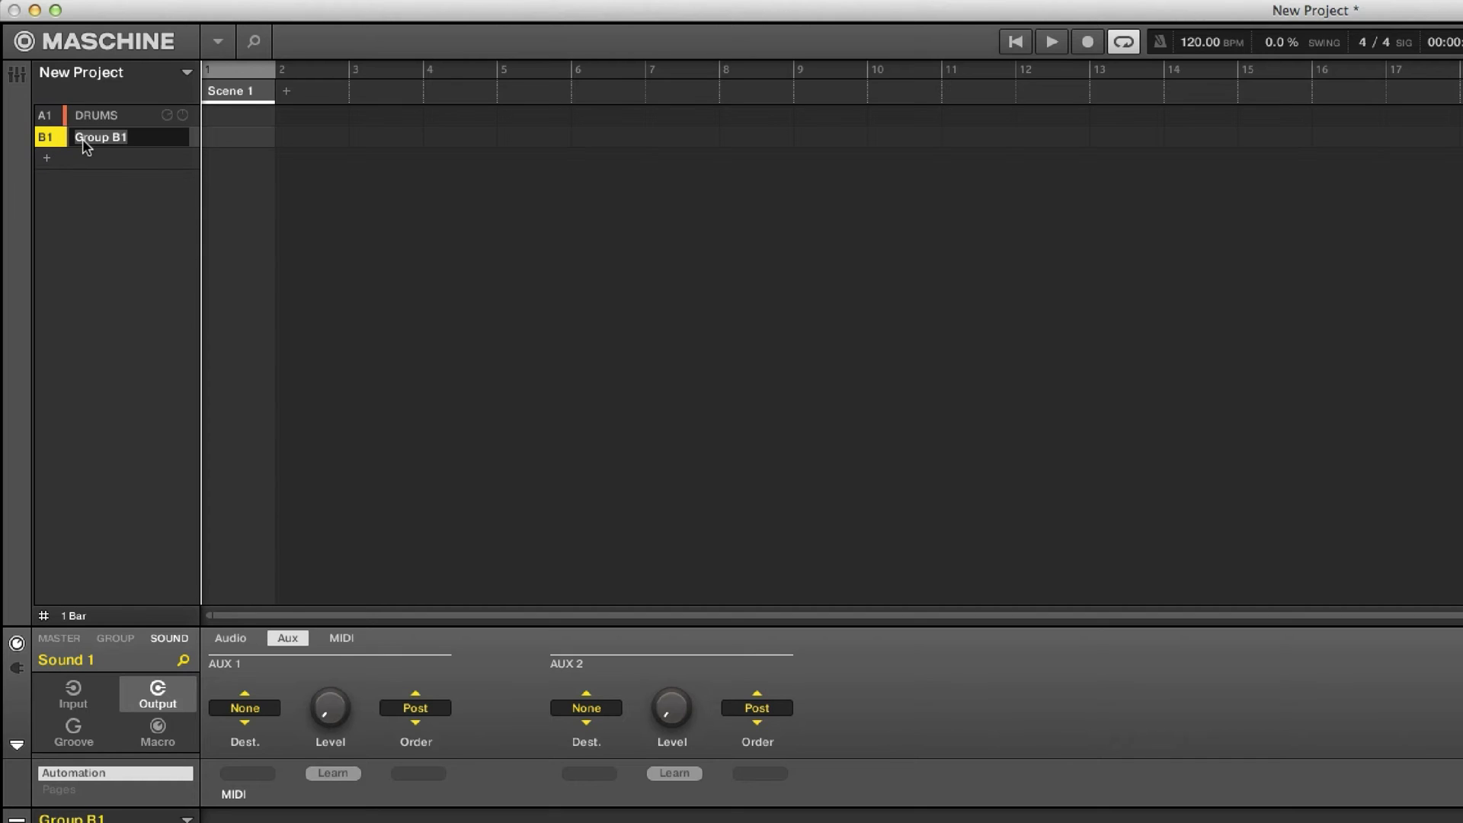
pyautogui.write('KEYS')
pyautogui.press('Return')
pyautogui.click(49, 156)
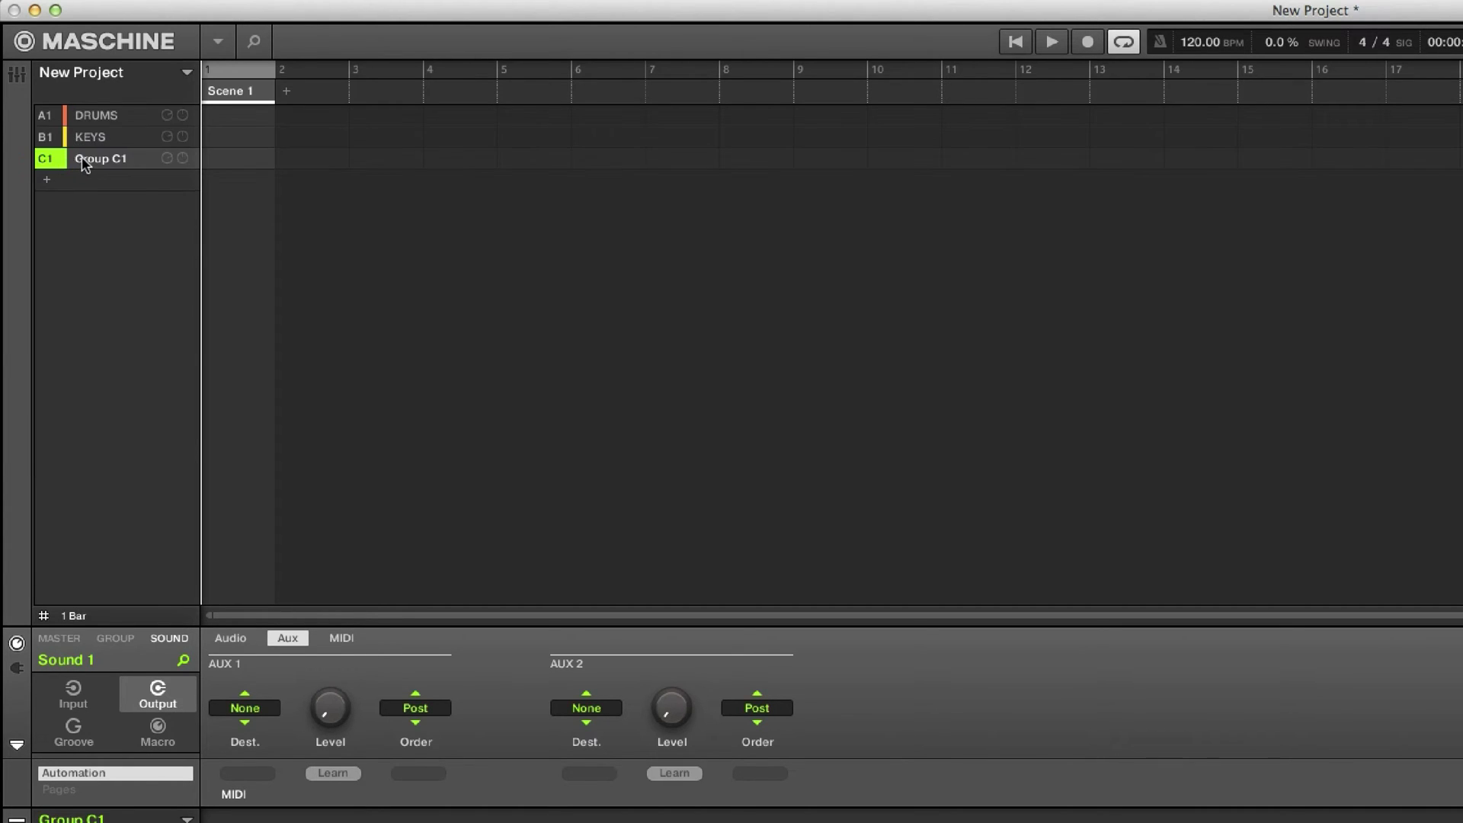
pyautogui.doubleClick(80, 157)
pyautogui.write('BASS')
pyautogui.press('Return')
# Add two more groups below BASS and name them HORNS and PERC
pyautogui.click(47, 180)
pyautogui.doubleClick(90, 181)
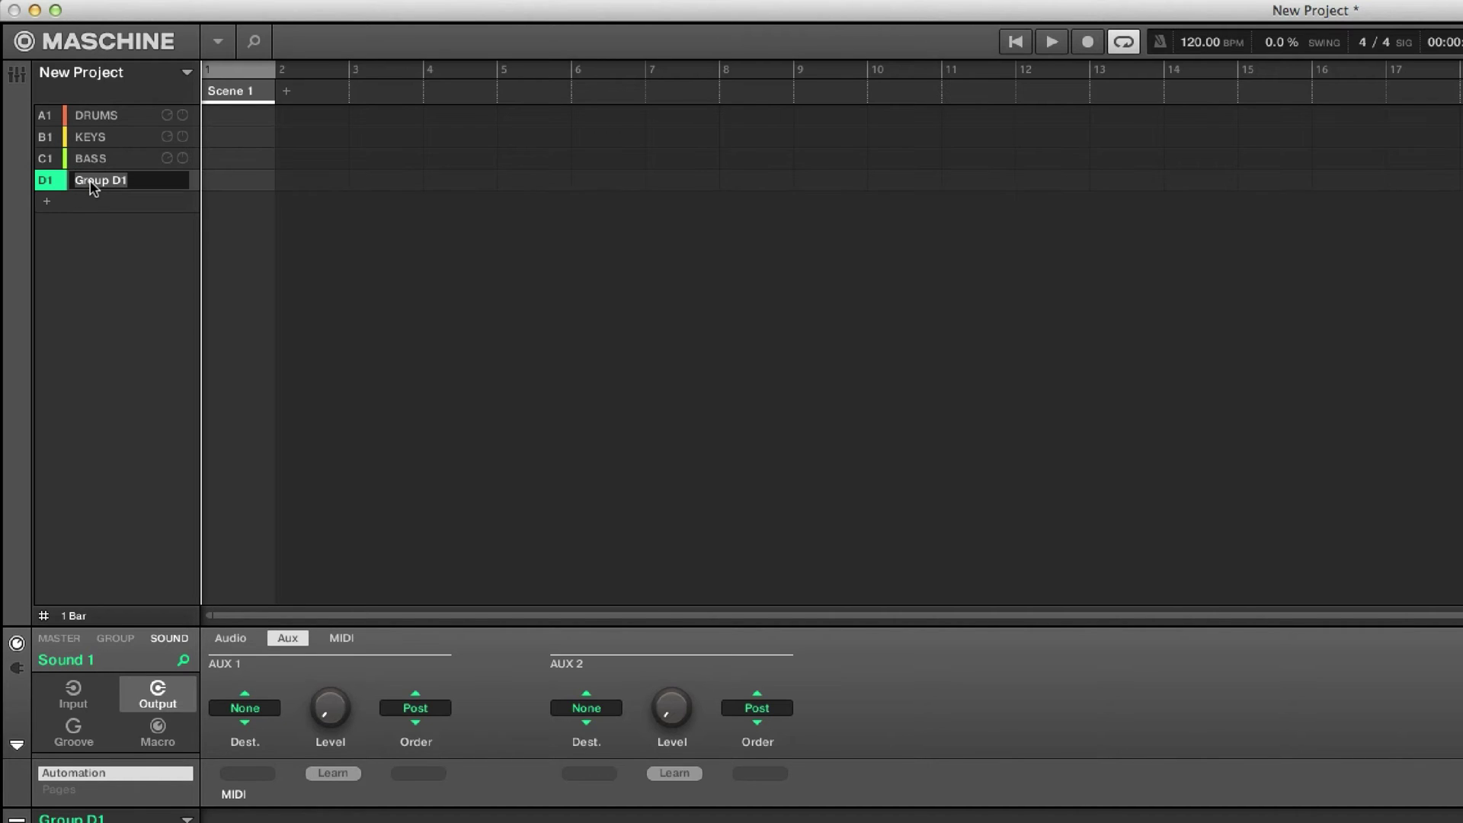
pyautogui.write('HORNS')
pyautogui.press('Return')
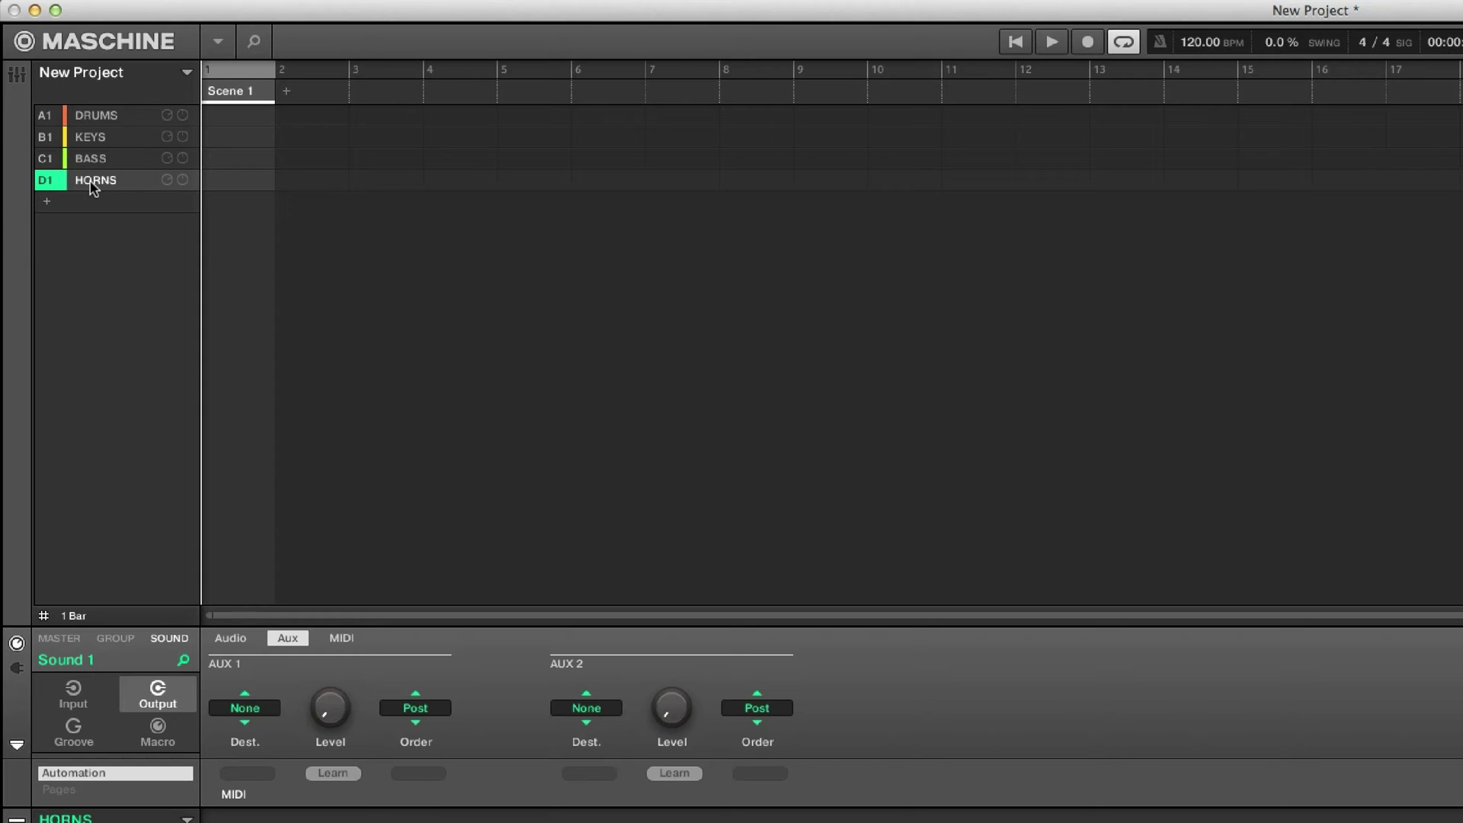
pyautogui.click(48, 201)
pyautogui.doubleClick(95, 203)
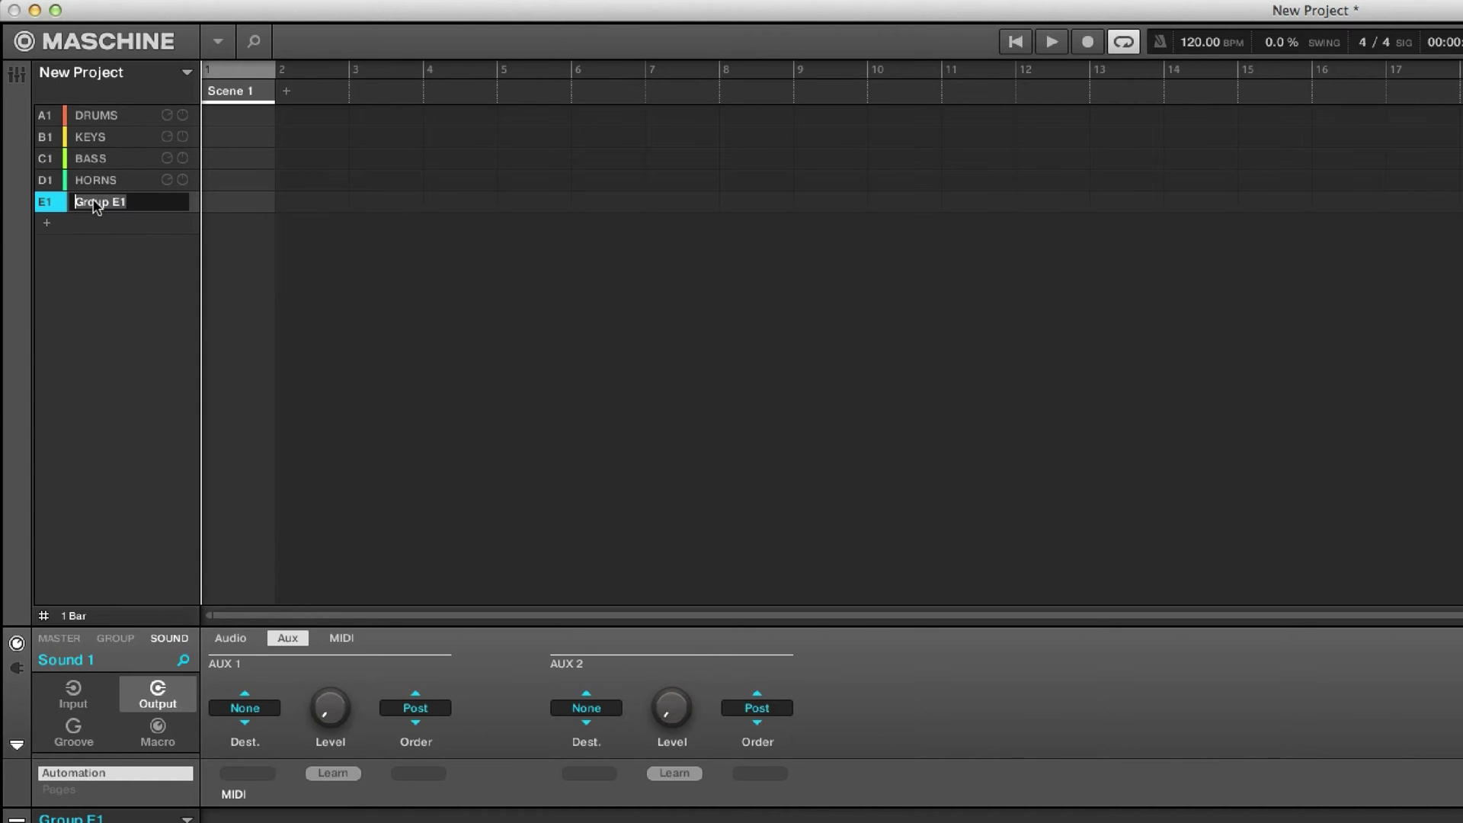
pyautogui.write('PERC')
pyautogui.press('Return')
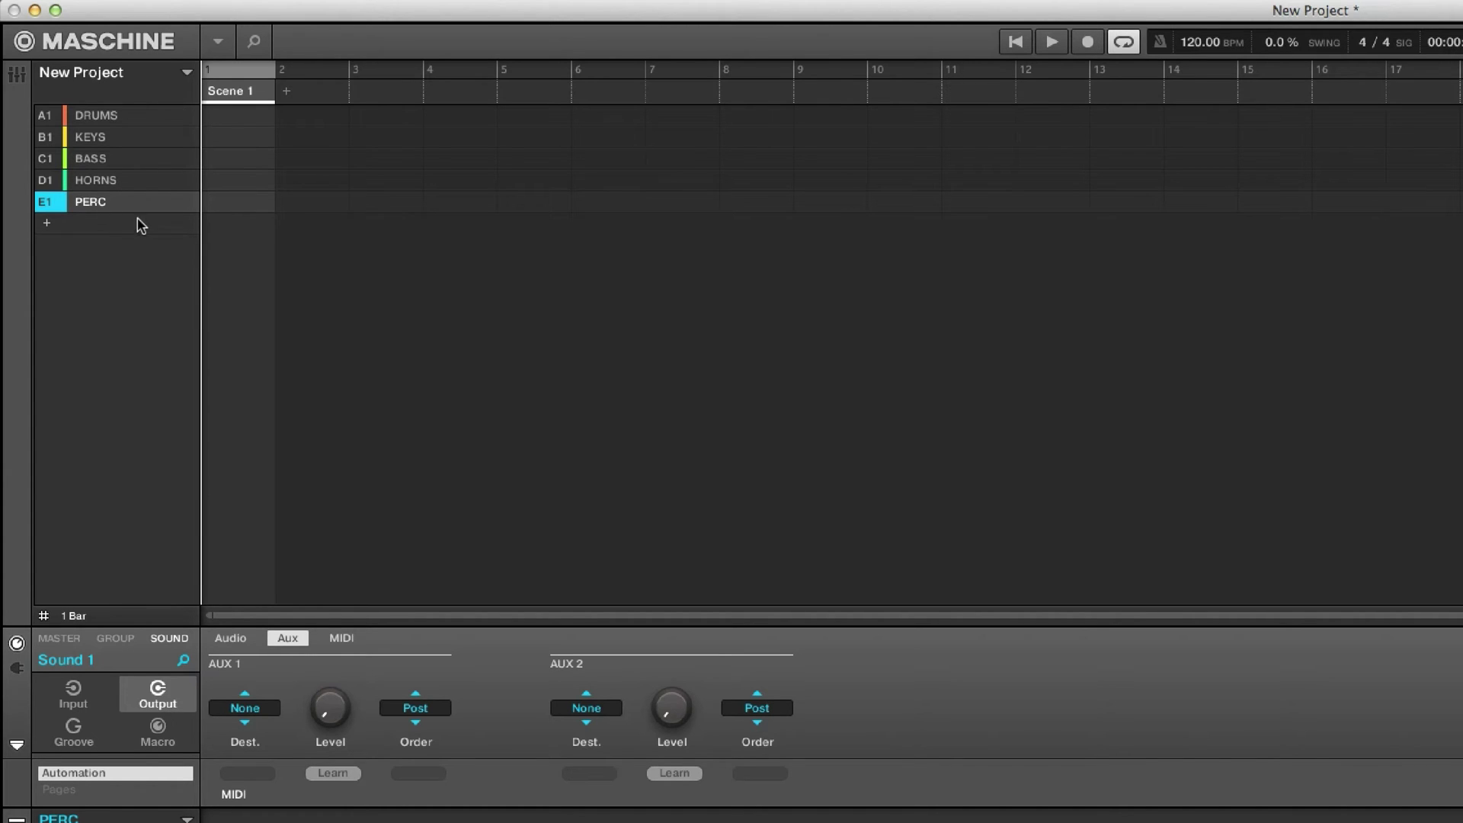
# Add a sixth group below PERC and name it VOCALS
pyautogui.click(56, 222)
pyautogui.doubleClick(84, 224)
pyautogui.write('VOCALS')
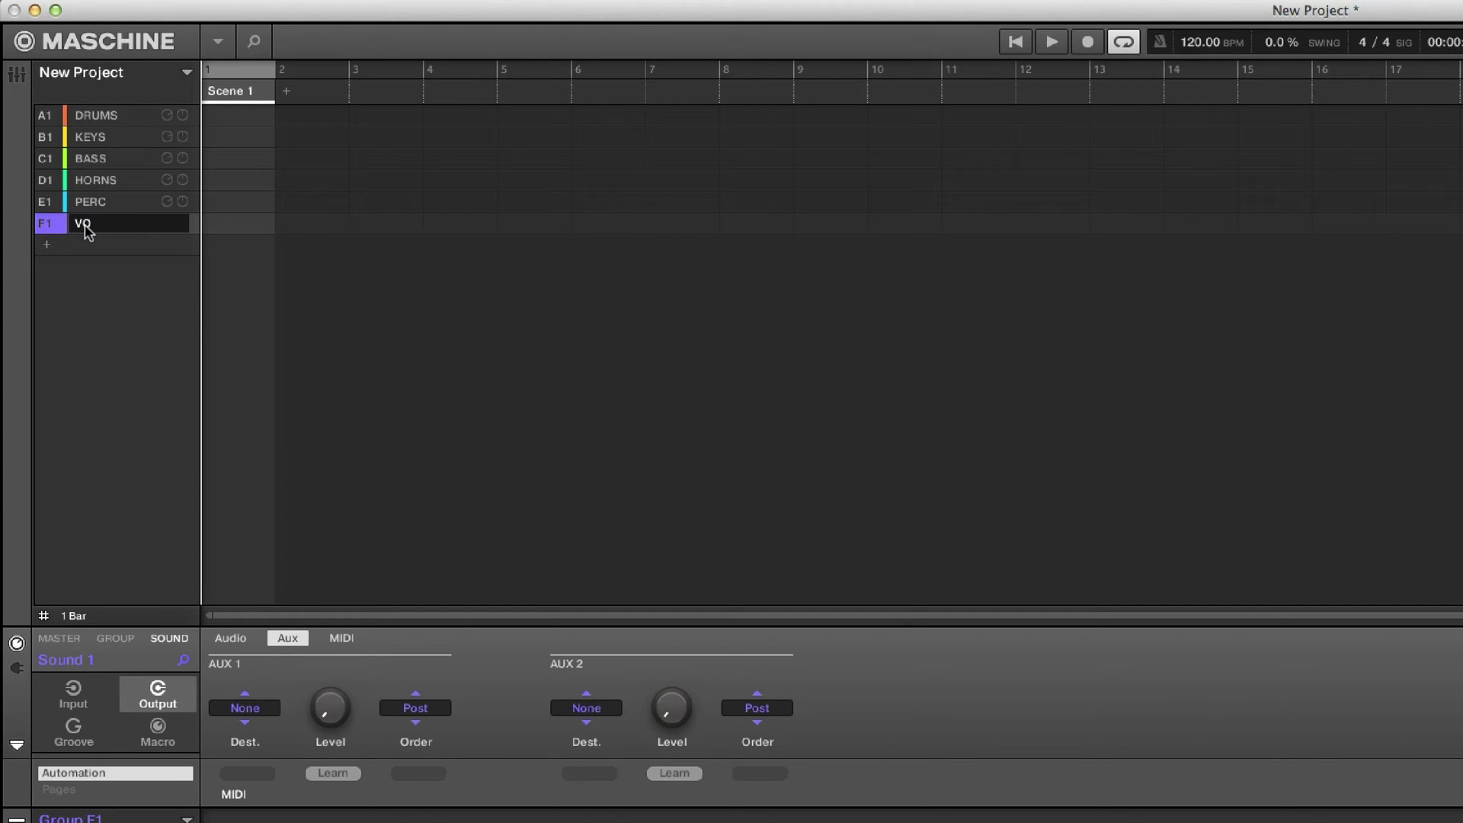
pyautogui.press('BackSpace')
pyautogui.press('BackSpace')
pyautogui.press('BackSpace')
pyautogui.press('BackSpace')
pyautogui.write('CALS')
pyautogui.press('Return')
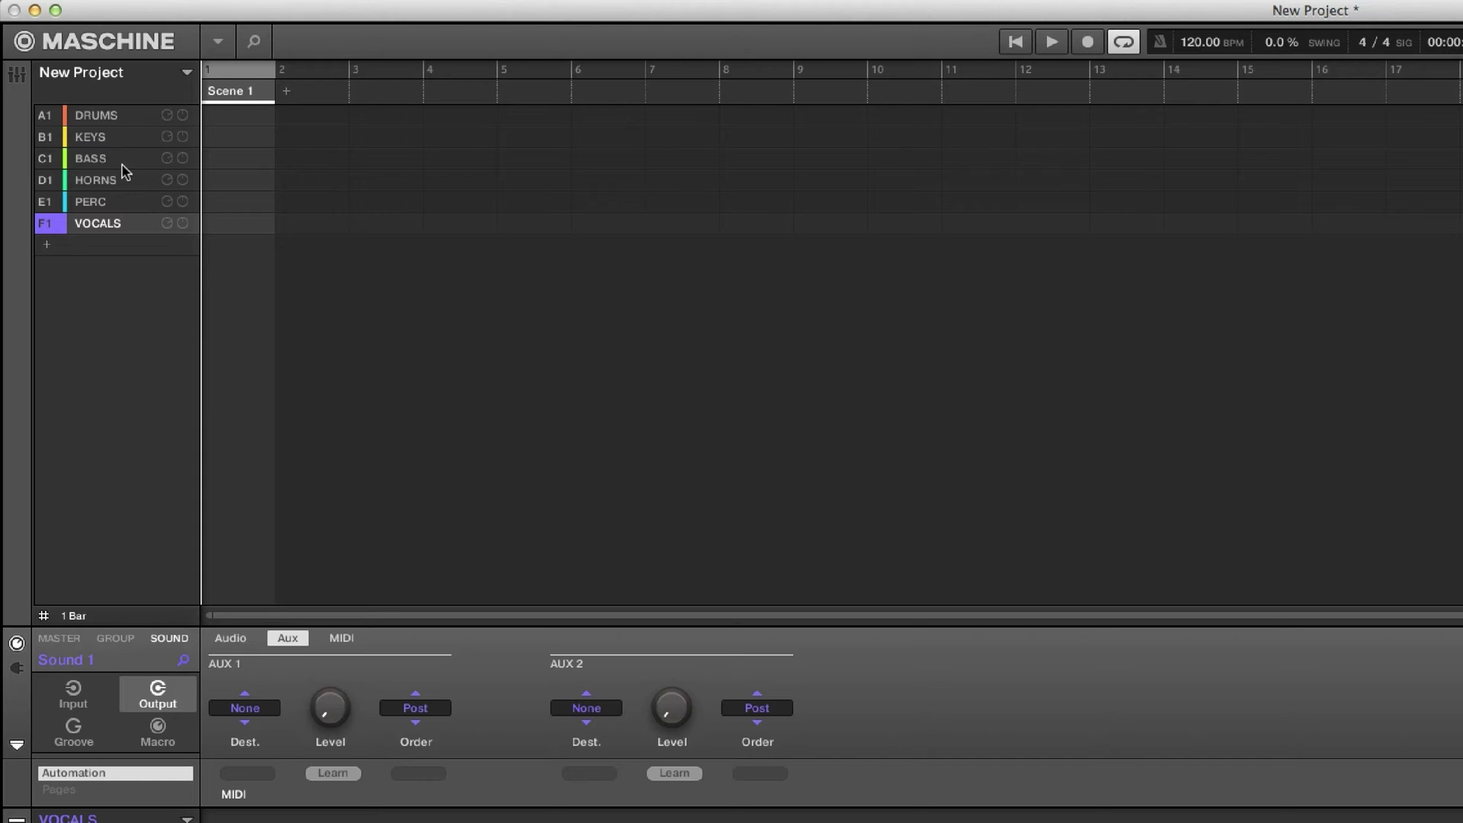
# Switch to the mixer view and display the group-level channel strips instead of the DRUMS sounds
pyautogui.press('super+m')
pyautogui.press('super+m')
pyautogui.press('super+m')
pyautogui.click(67, 82)
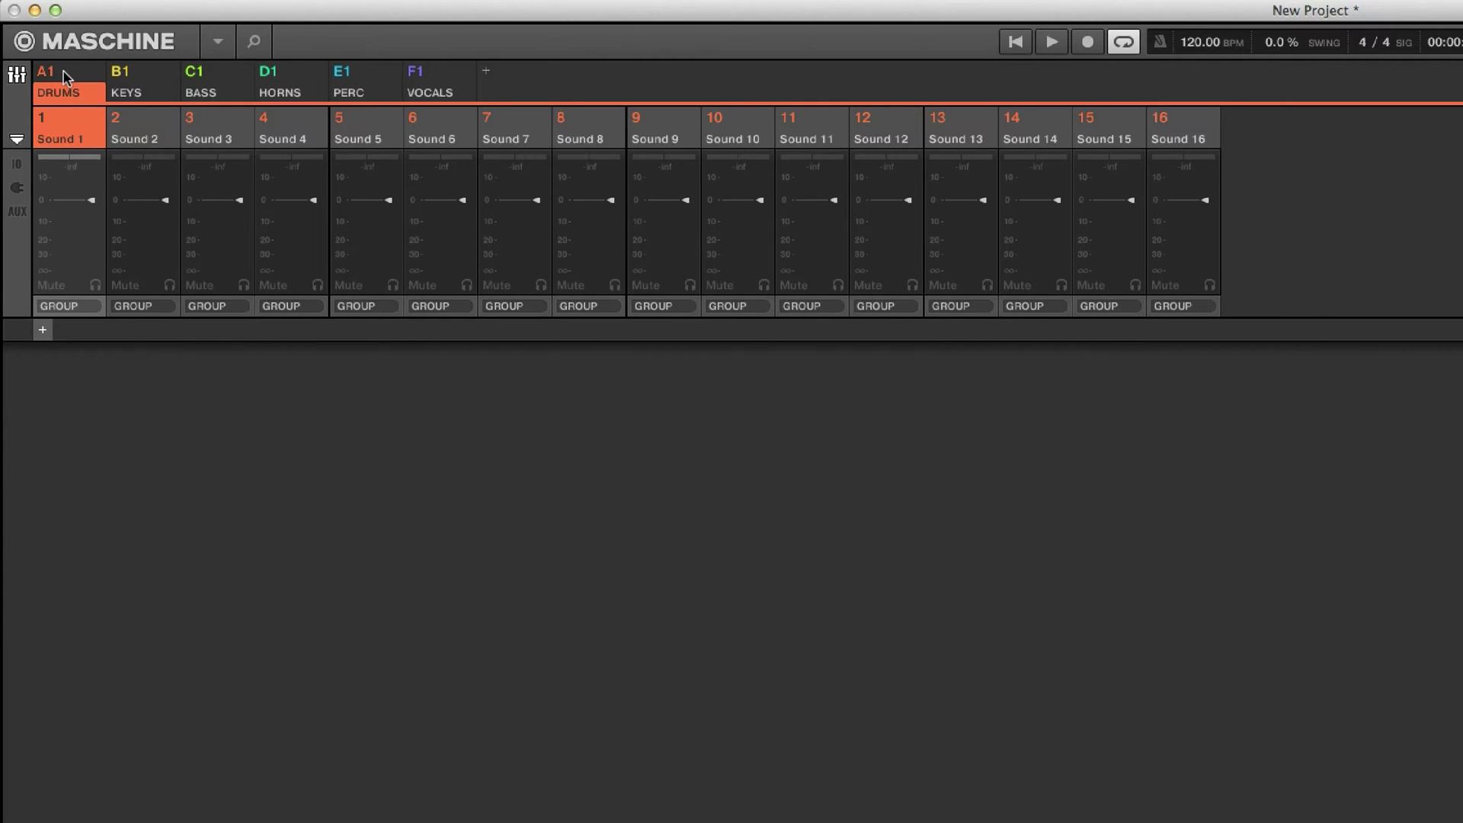
pyautogui.click(66, 71)
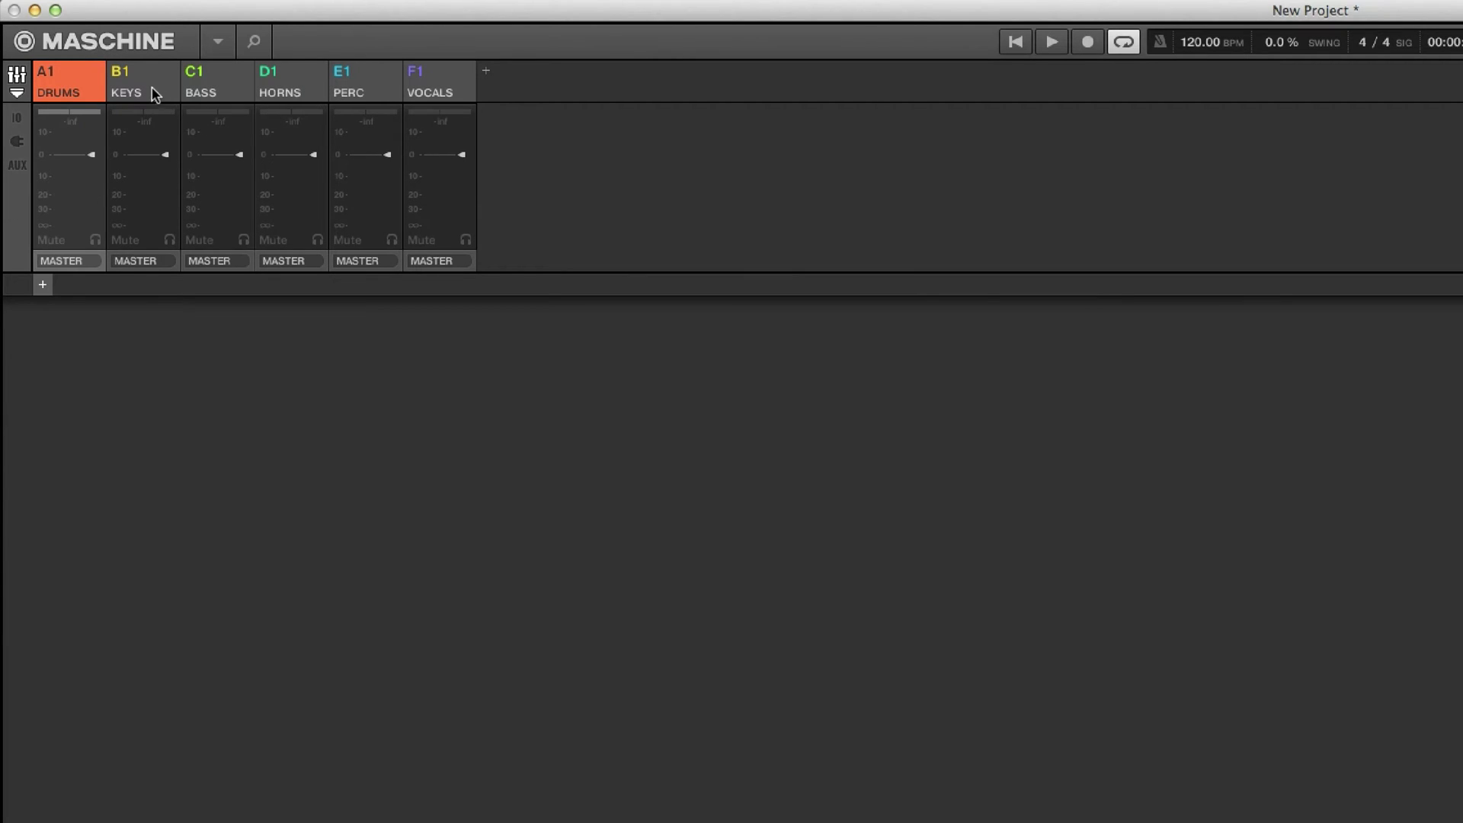
# Examine the mixer channels of the groups one by one, from DRUMS and KEYS through to VOCALS
pyautogui.click(152, 92)
pyautogui.click(209, 93)
pyautogui.click(76, 93)
pyautogui.click(147, 95)
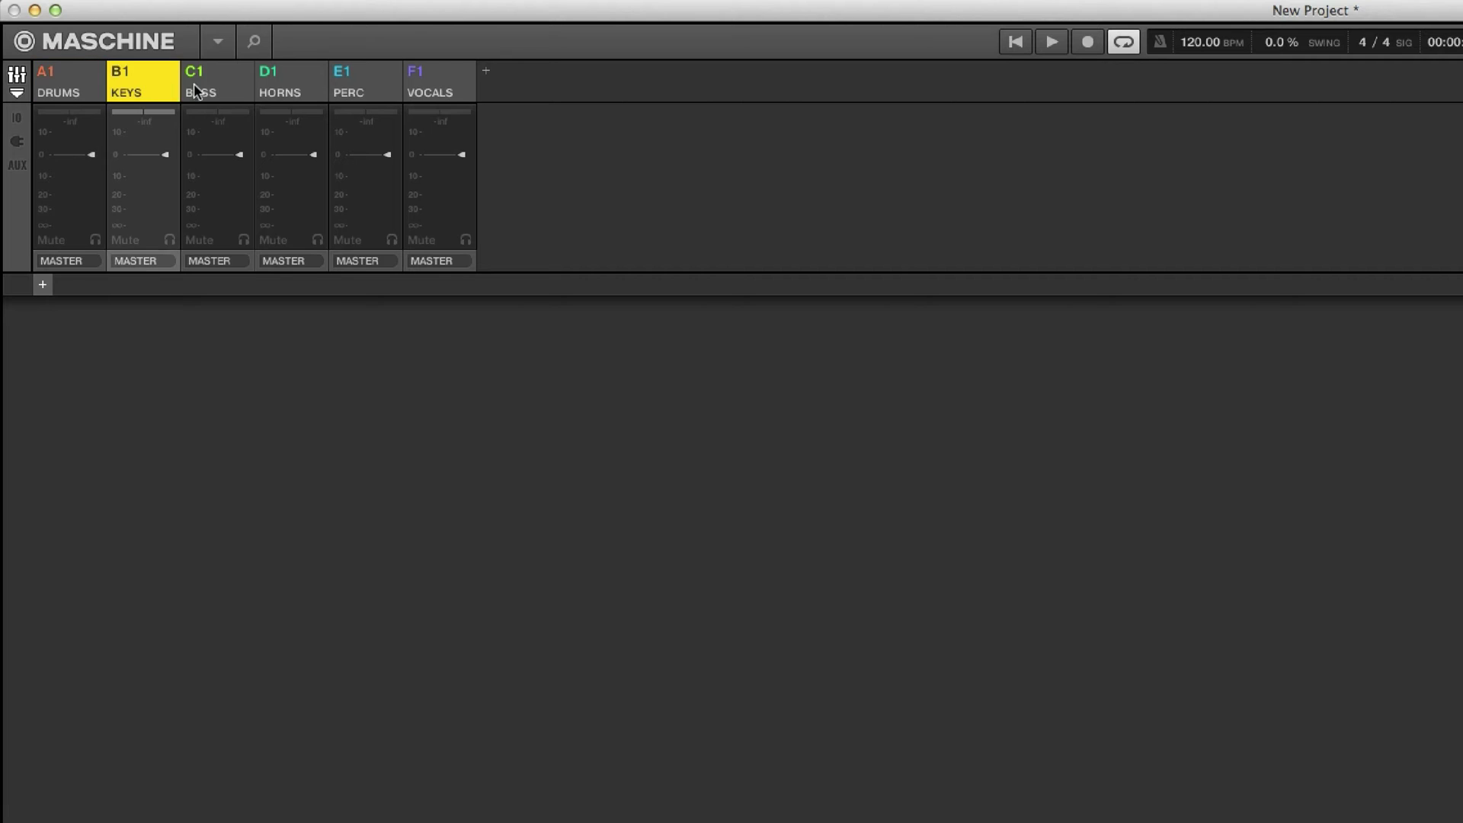
pyautogui.click(233, 83)
pyautogui.click(276, 83)
pyautogui.click(390, 68)
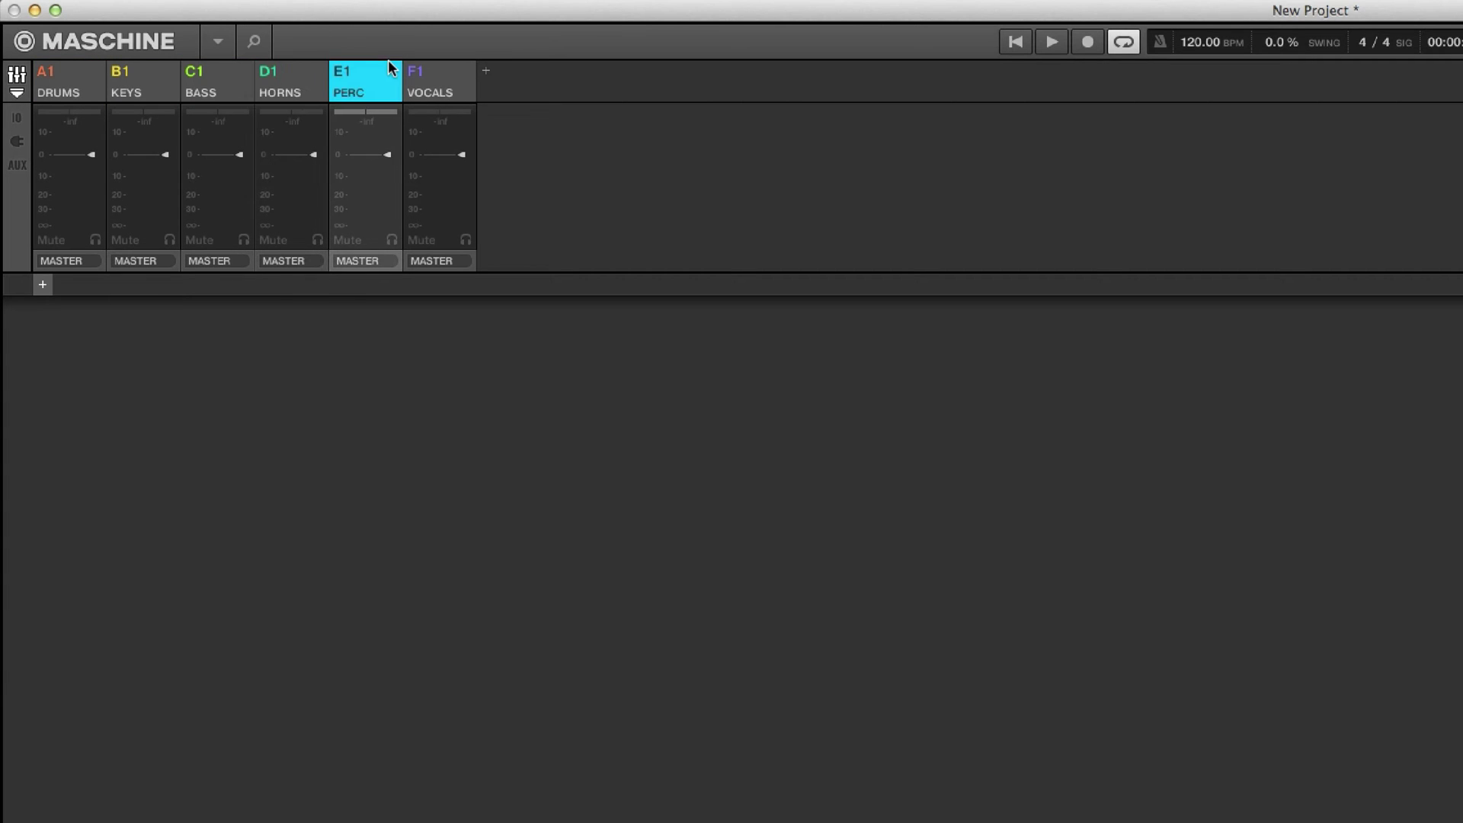
pyautogui.click(426, 73)
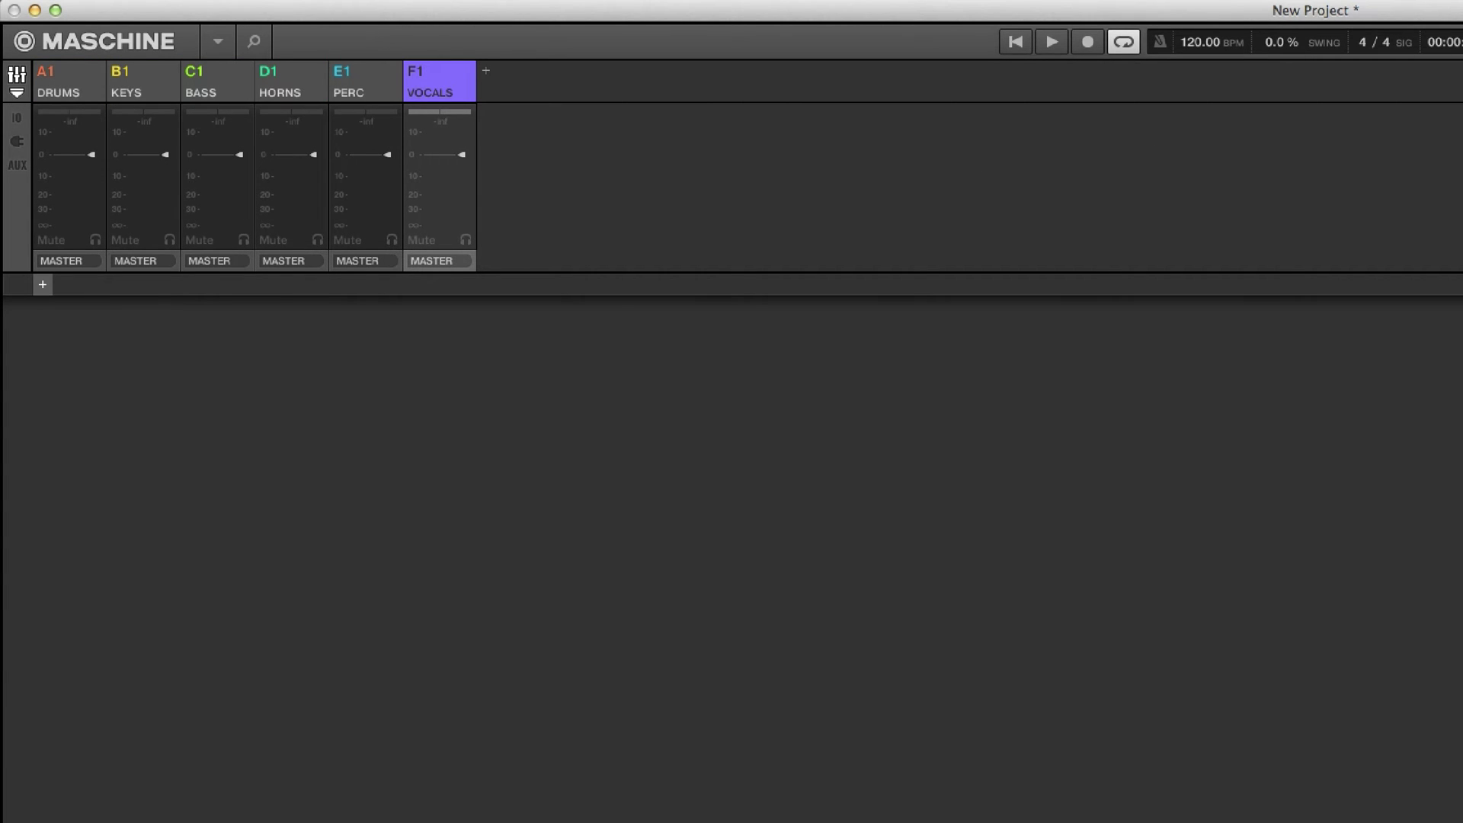
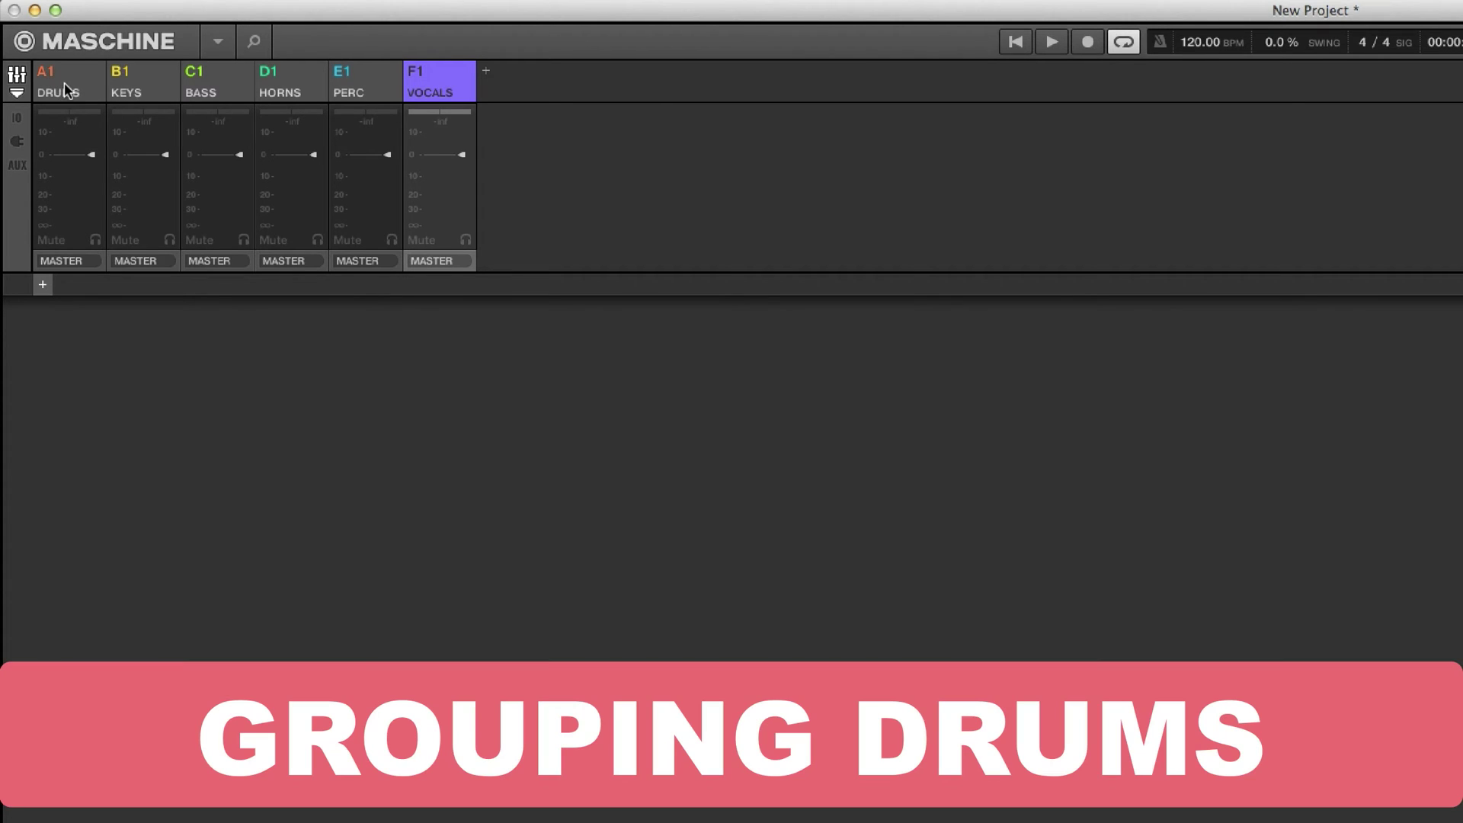
# Show the sounds of the DRUMS group and rename the first three KICK, SNARE and HAT
pyautogui.click(67, 74)
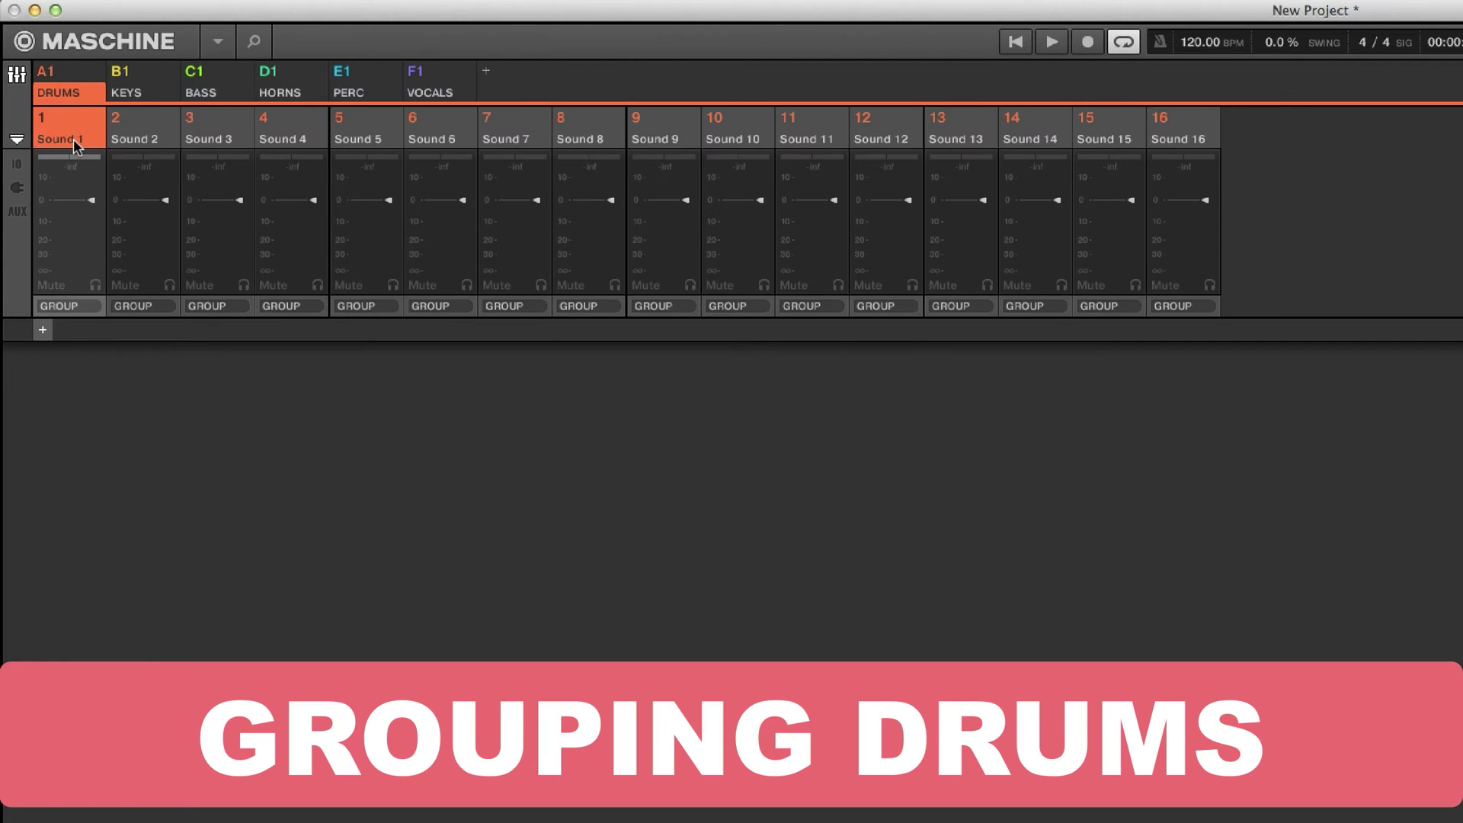
pyautogui.doubleClick(73, 139)
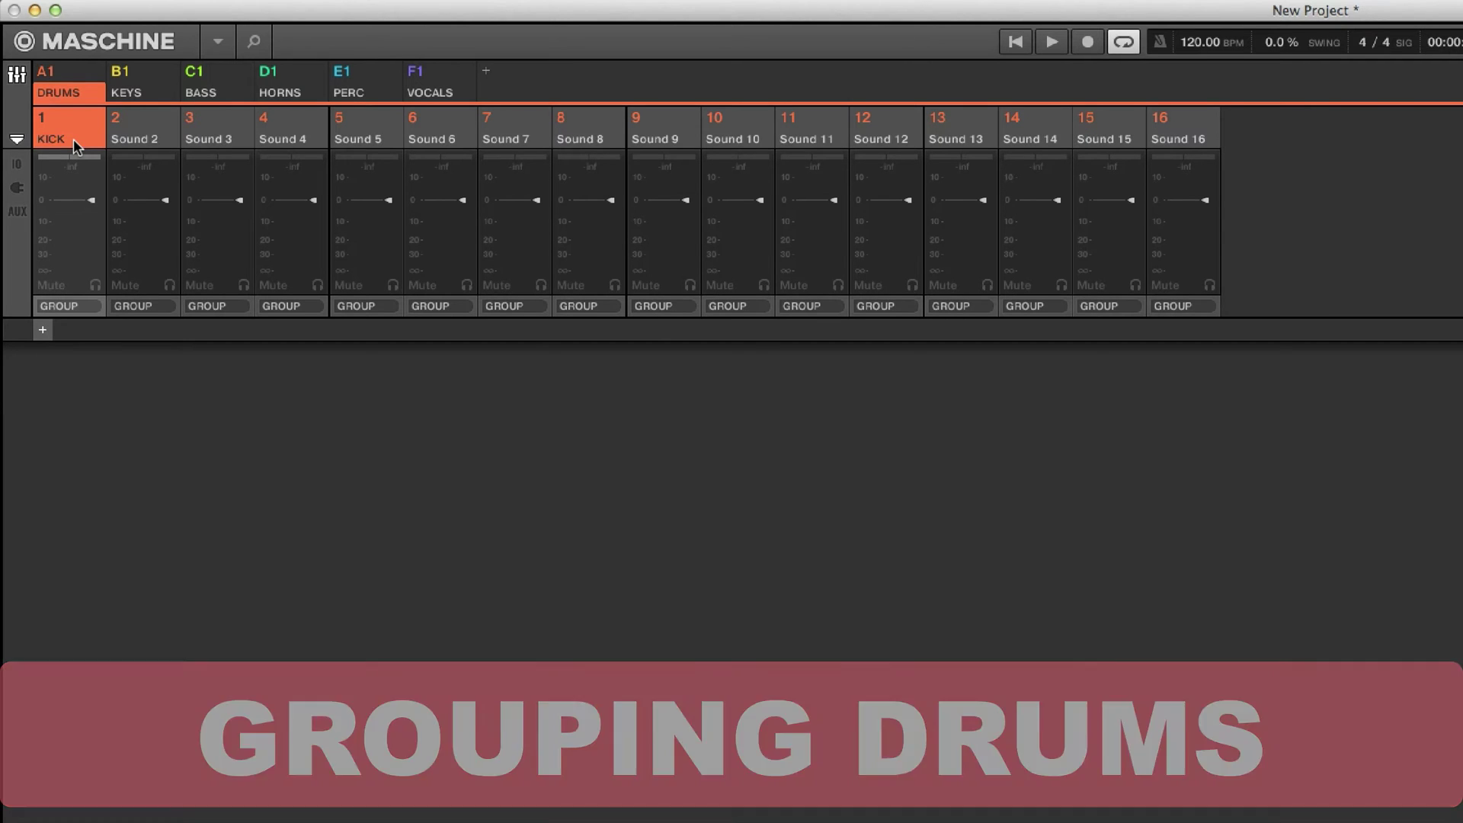
pyautogui.doubleClick(145, 139)
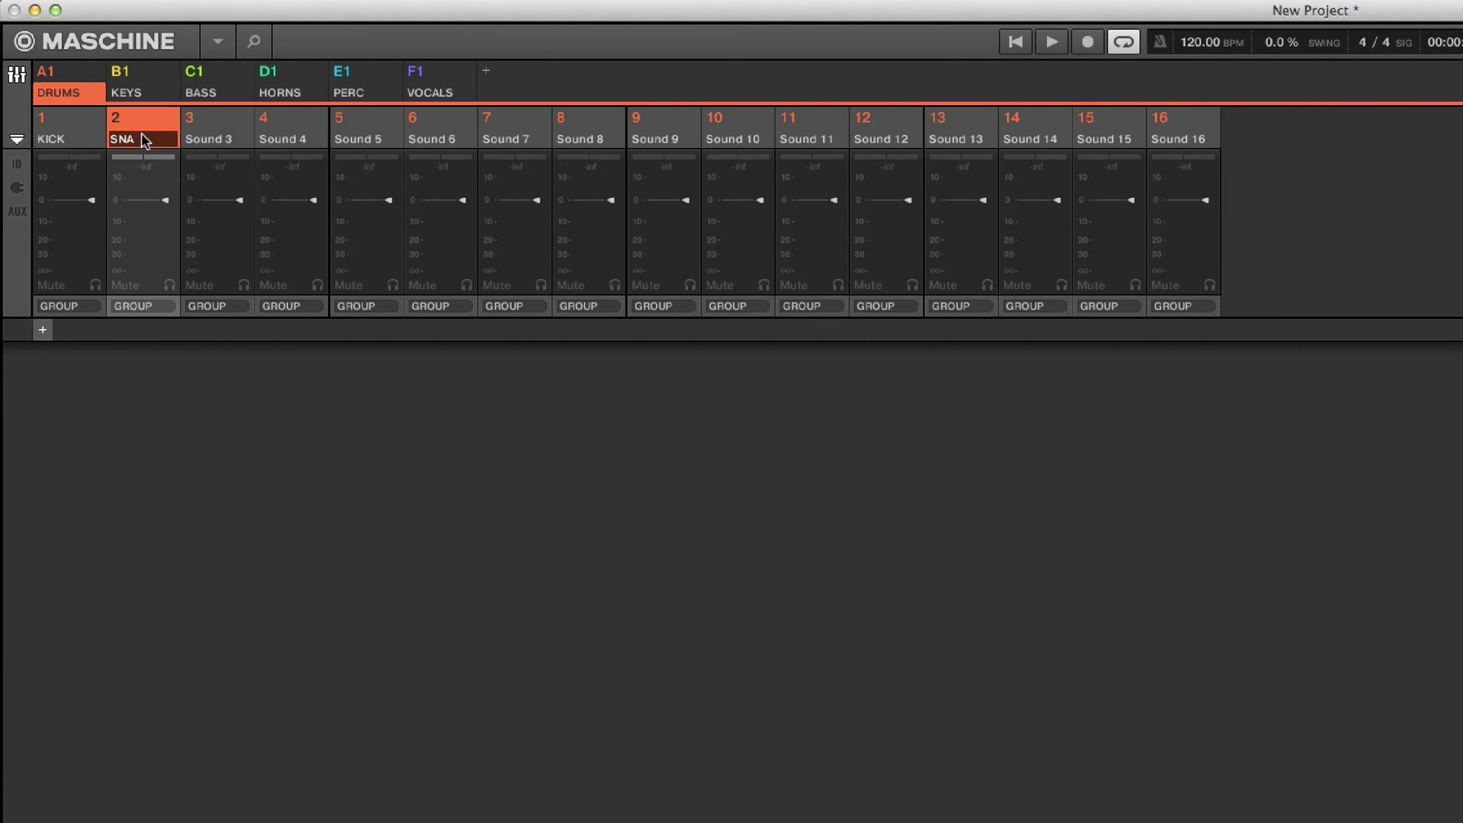
pyautogui.doubleClick(223, 140)
pyautogui.write('HAT')
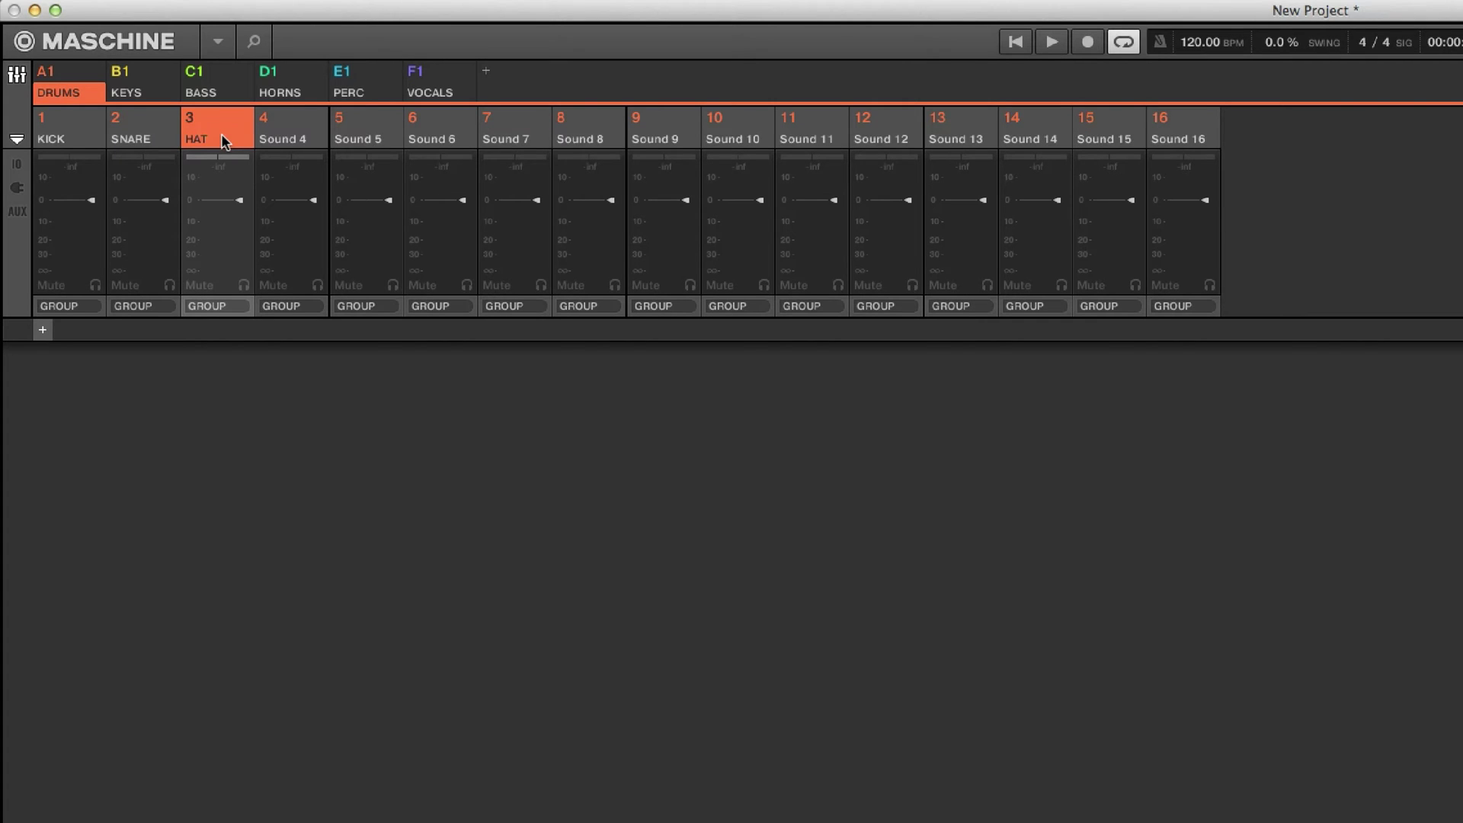
# Rename sounds 4 and 5 of the DRUMS group as HAT 2 and OPEN
pyautogui.doubleClick(274, 140)
pyautogui.write('HAT 2')
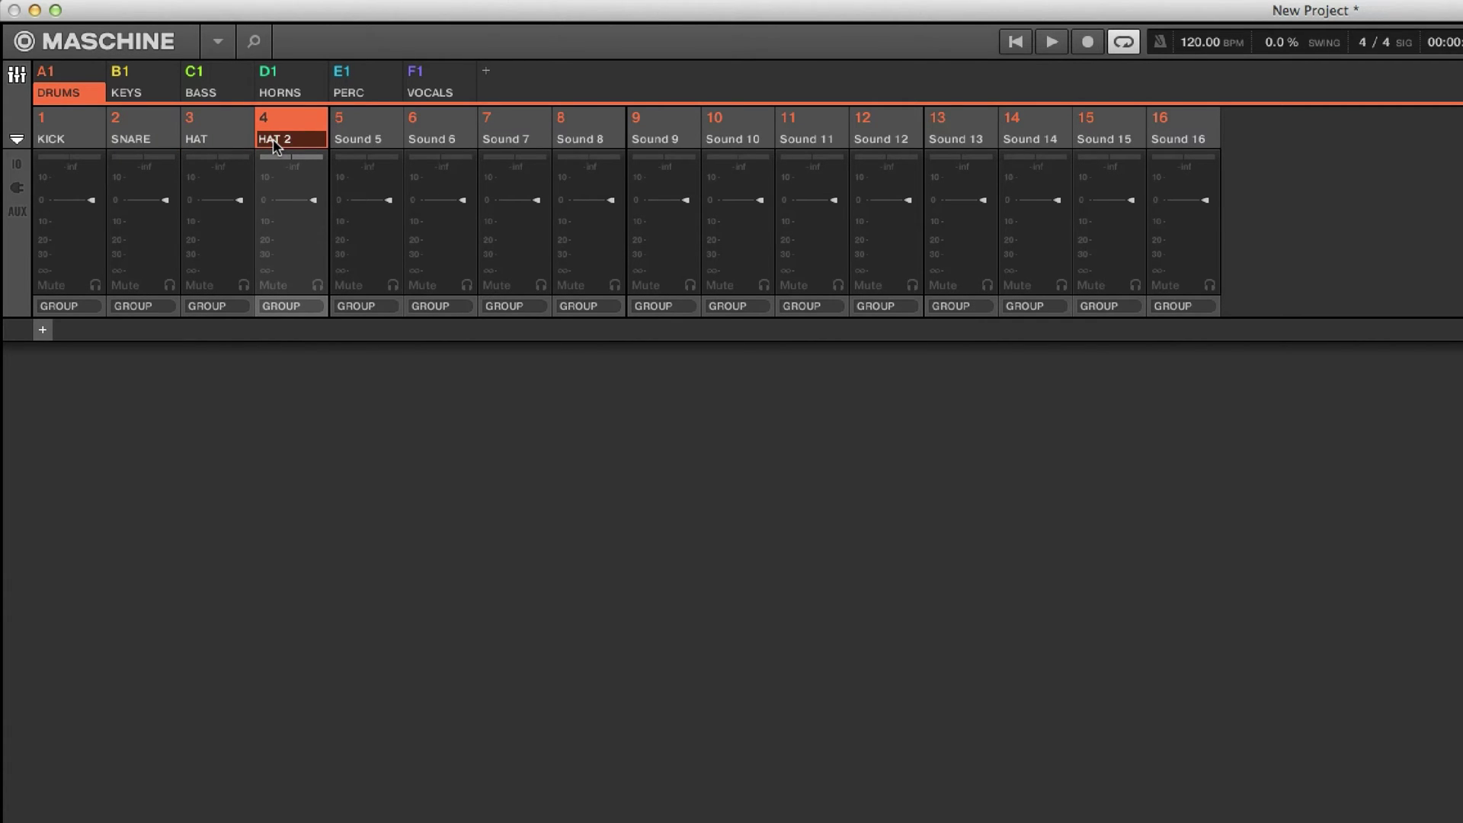
pyautogui.press('Return')
pyautogui.doubleClick(341, 140)
pyautogui.write('OPEN')
pyautogui.press('Return')
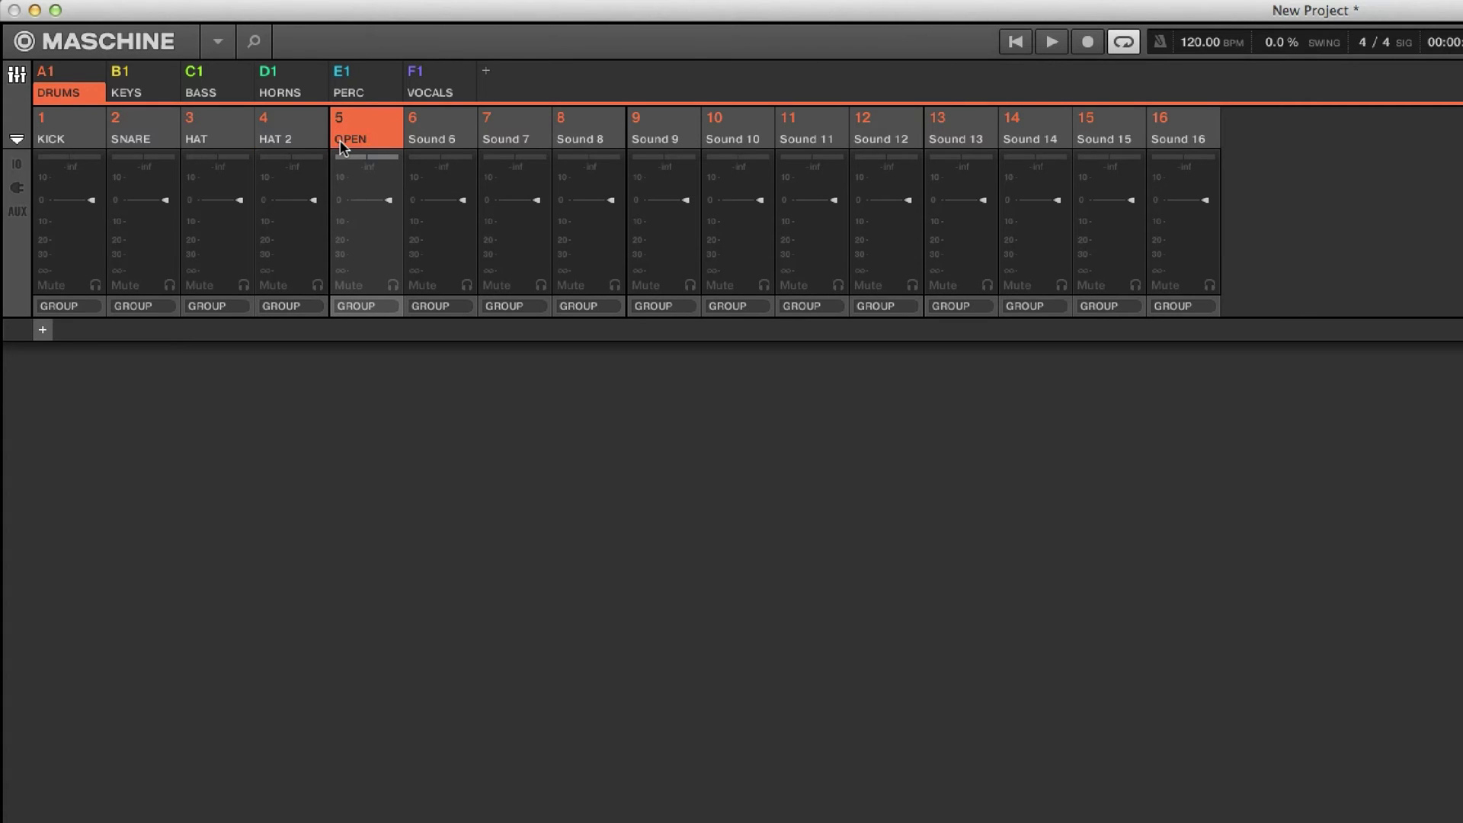
# Rename sounds 6, 7 and 8 of the DRUMS group as TOM 1, TOM 2 and LOW TOM
pyautogui.doubleClick(436, 140)
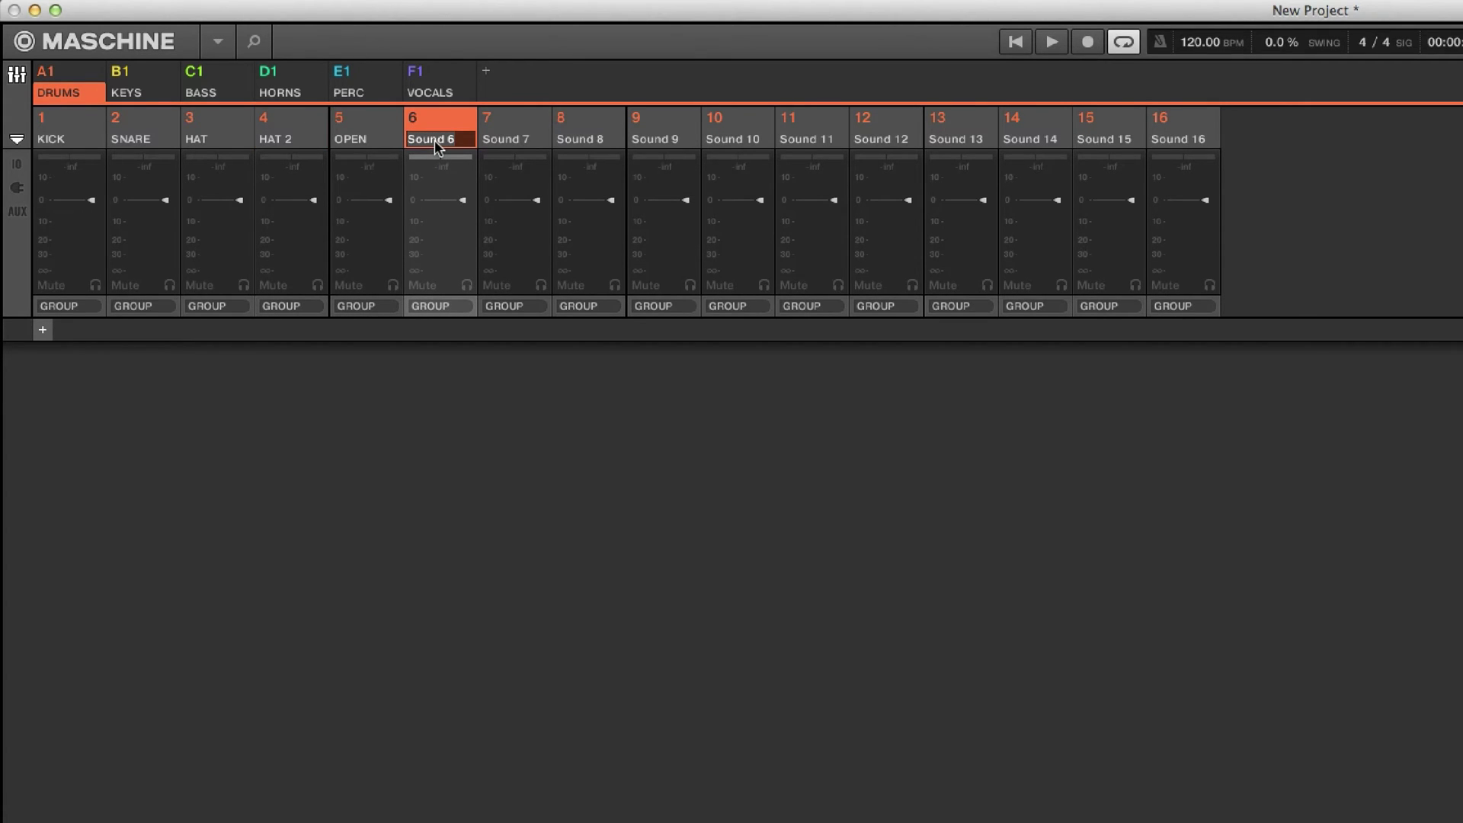
pyautogui.write('TOM 1')
pyautogui.press('Return')
pyautogui.doubleClick(493, 140)
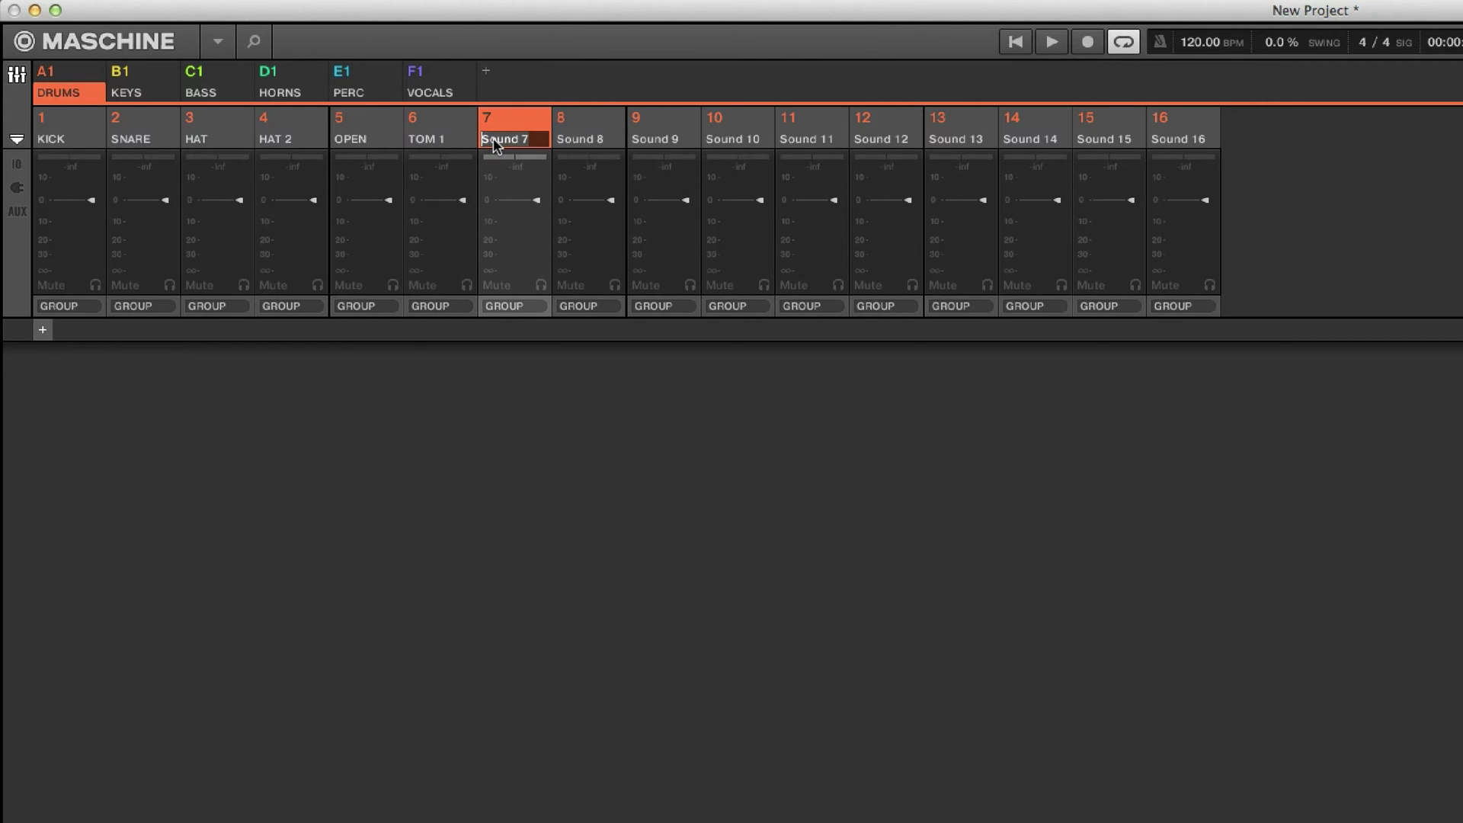
pyautogui.write('TOM 2')
pyautogui.press('Return')
pyautogui.doubleClick(597, 139)
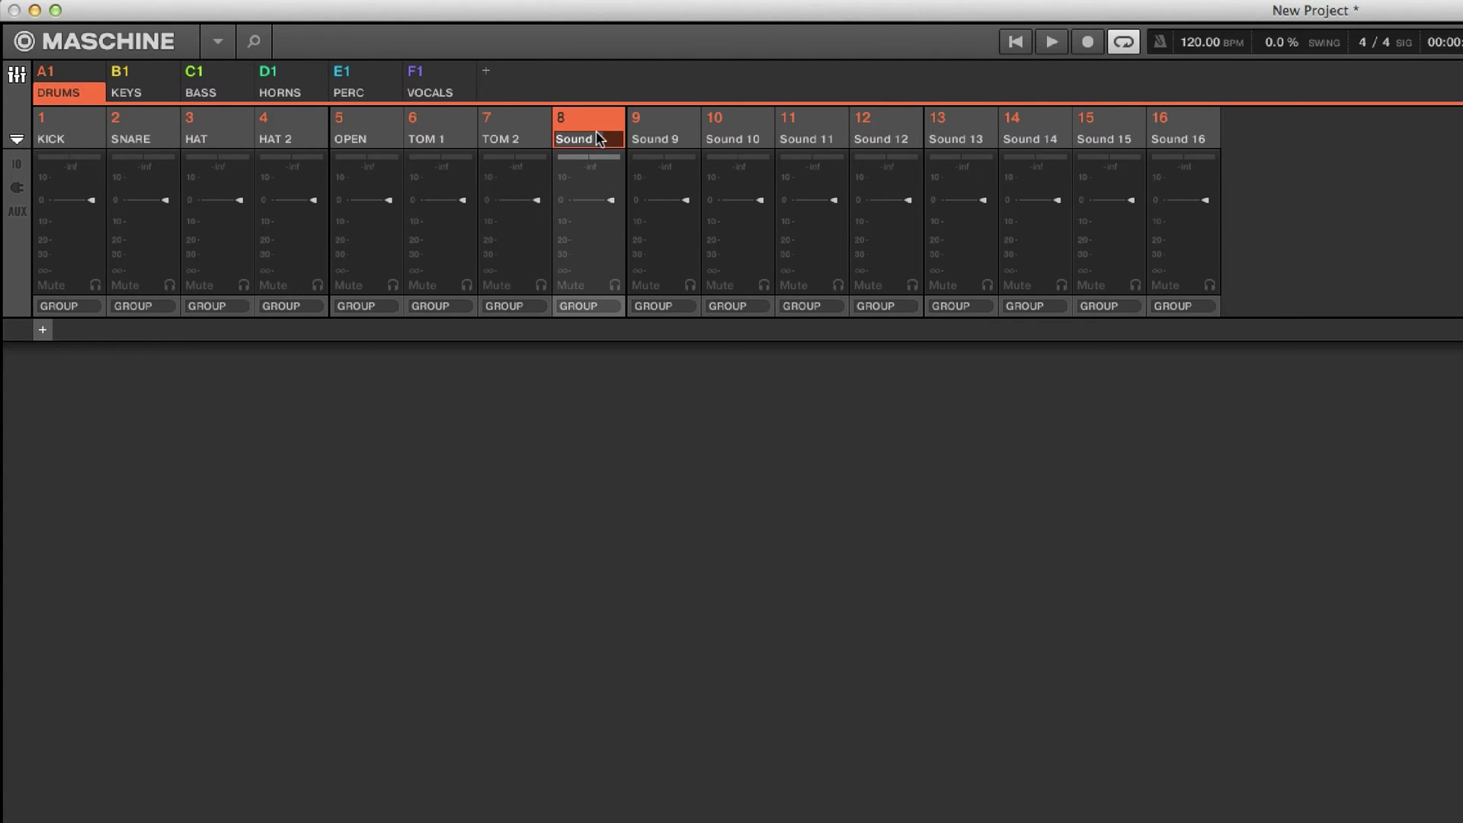
pyautogui.write('LOW TOM')
pyautogui.press('Return')
# Show the sounds of the KEYS group and rename its first sound PIANO
pyautogui.click(132, 94)
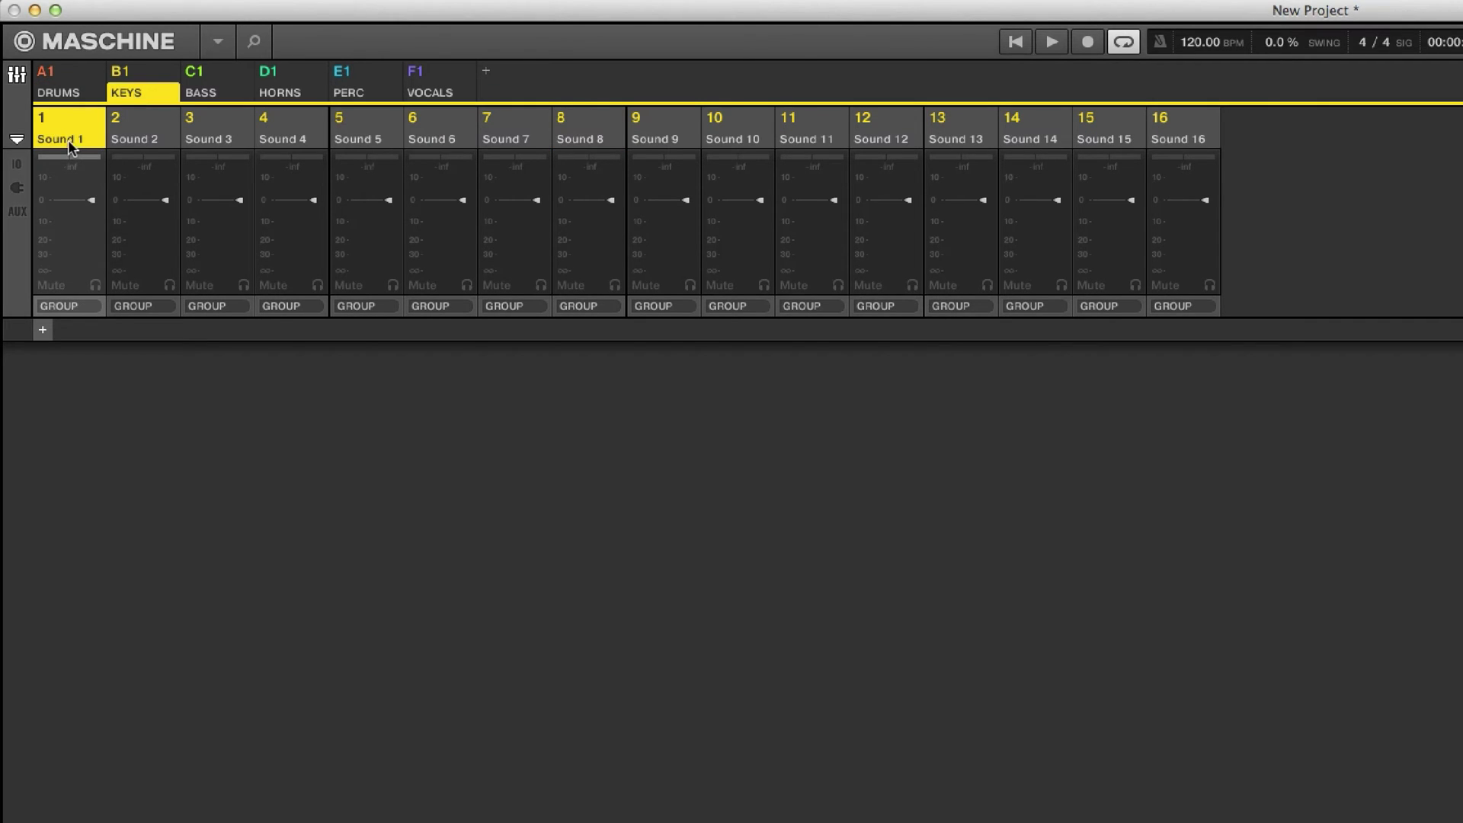
pyautogui.click(140, 73)
pyautogui.click(140, 73)
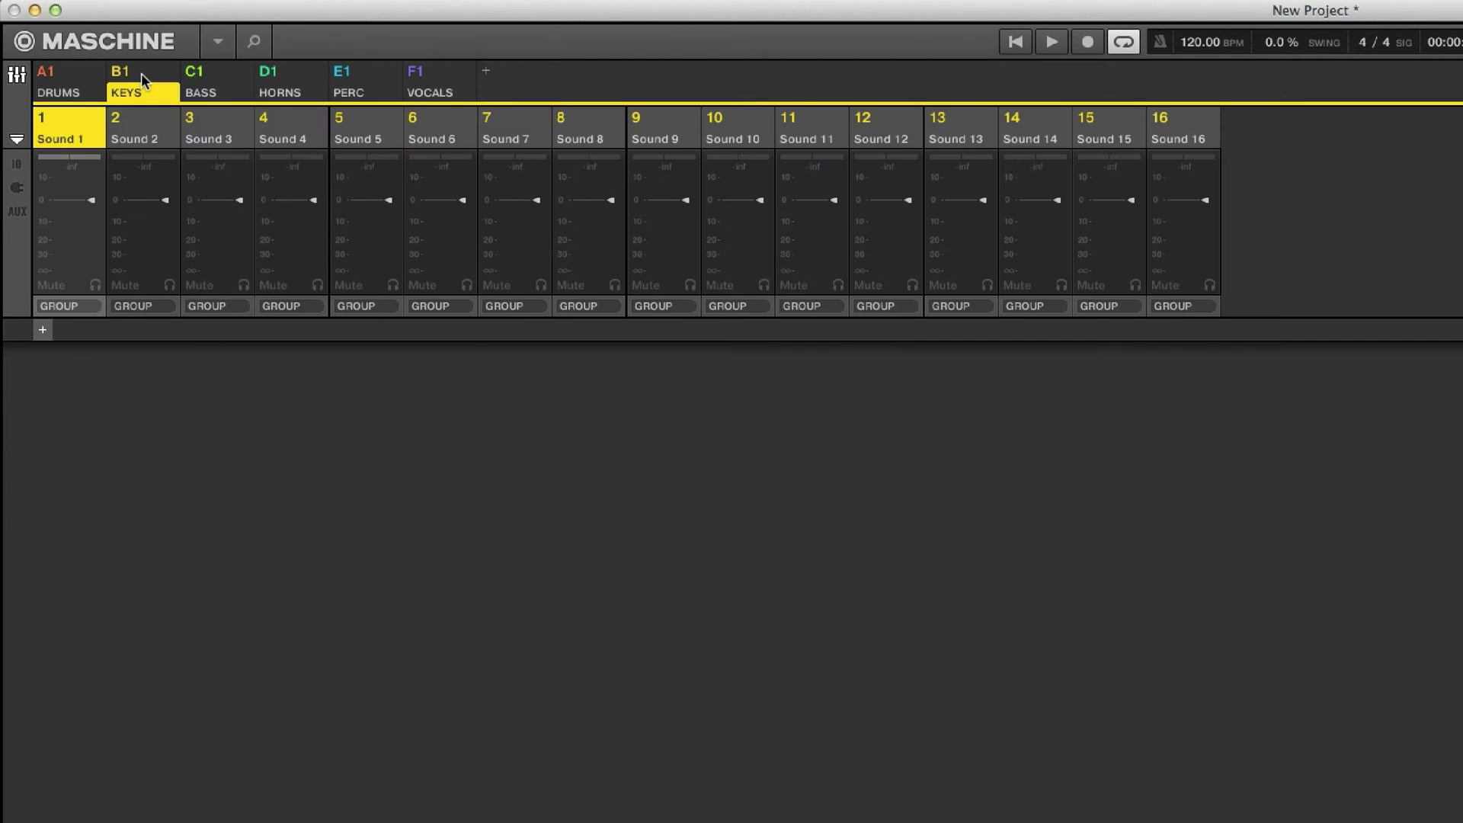
pyautogui.doubleClick(77, 140)
pyautogui.write('PA')
pyautogui.write('ANO')
pyautogui.press('Return')
# Rename sounds 2 and 3 of the KEYS group as ORGAN and RHODES
pyautogui.doubleClick(128, 140)
pyautogui.write('ORGAN')
pyautogui.press('Return')
pyautogui.doubleClick(202, 140)
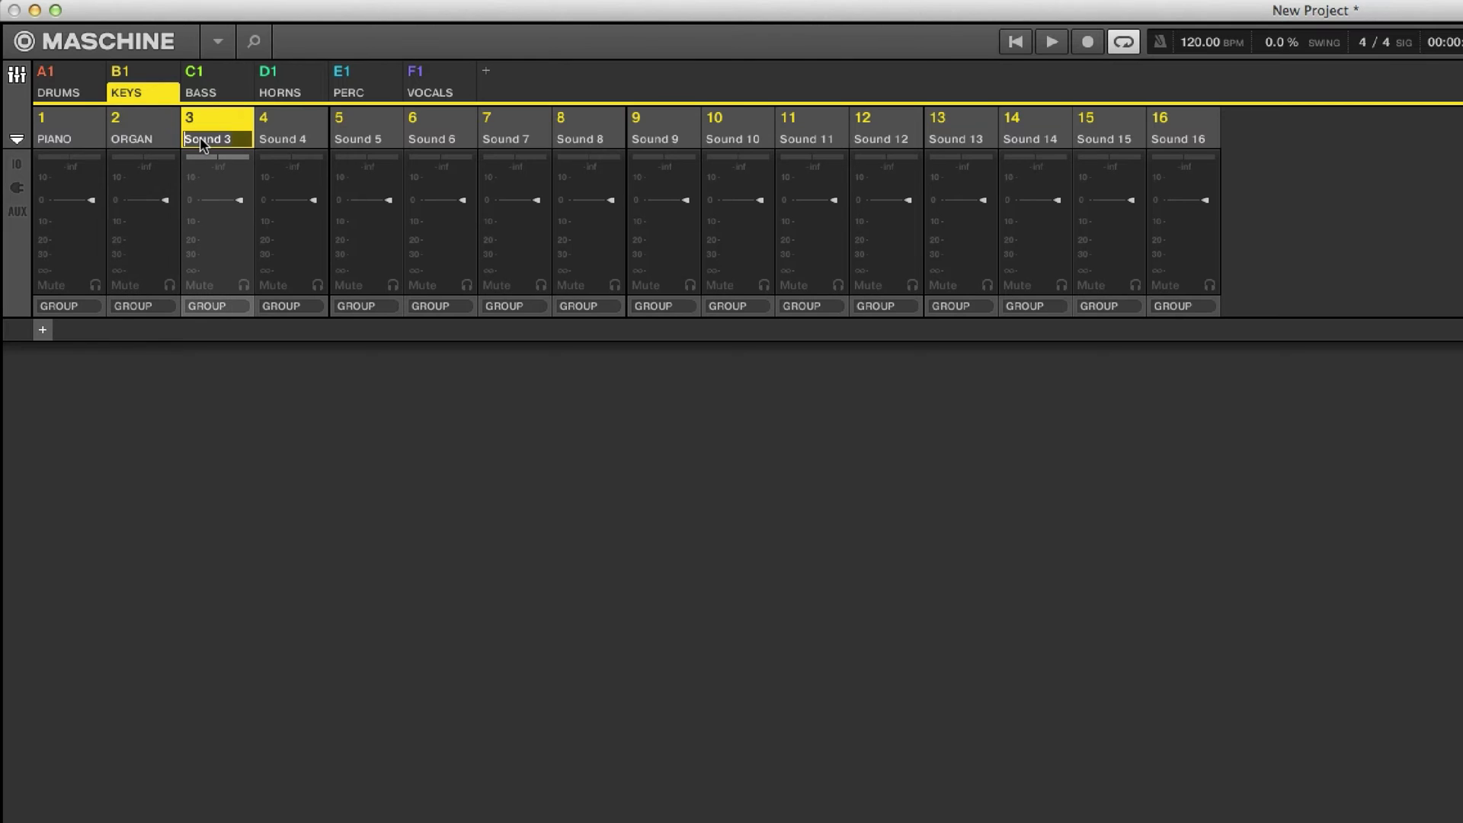
pyautogui.write('RHODES')
pyautogui.press('Return')
# Show the BASS group and rename its first two sounds BASS and SUB BASS
pyautogui.click(217, 93)
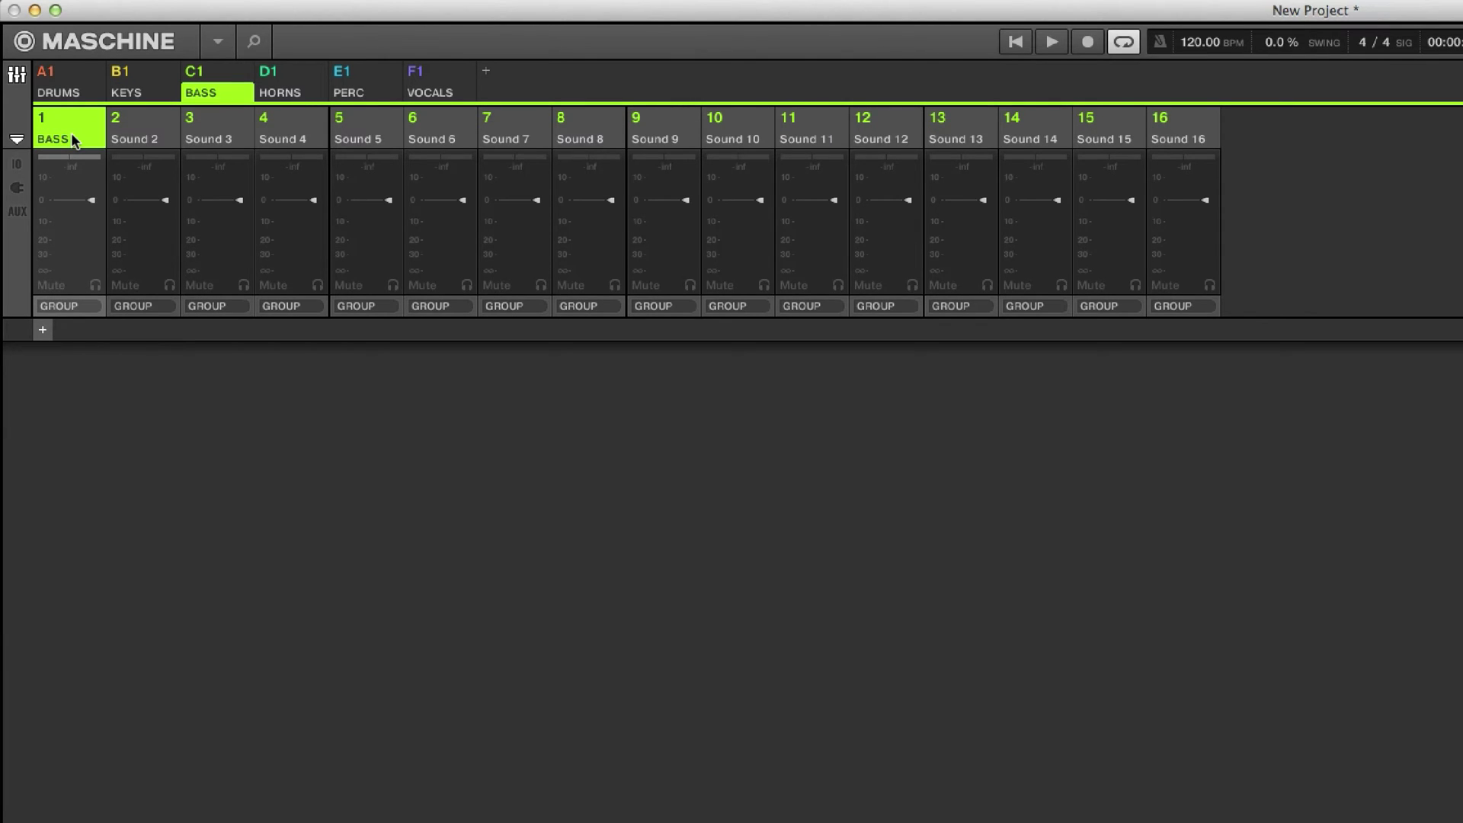
pyautogui.click(139, 143)
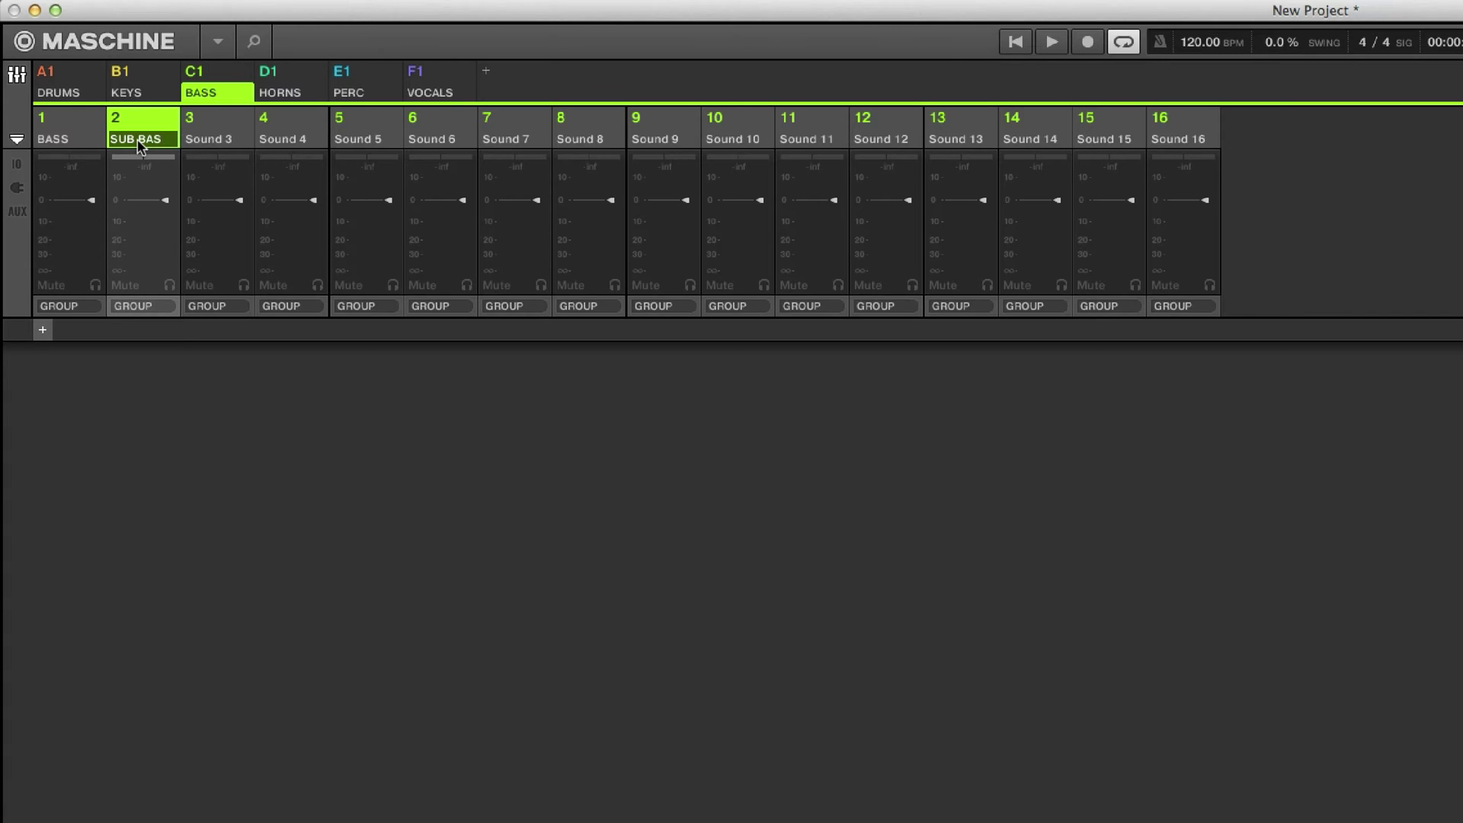
# Show the HORNS group and rename its first two sounds SAX and TRUMPET
pyautogui.click(267, 83)
pyautogui.doubleClick(79, 143)
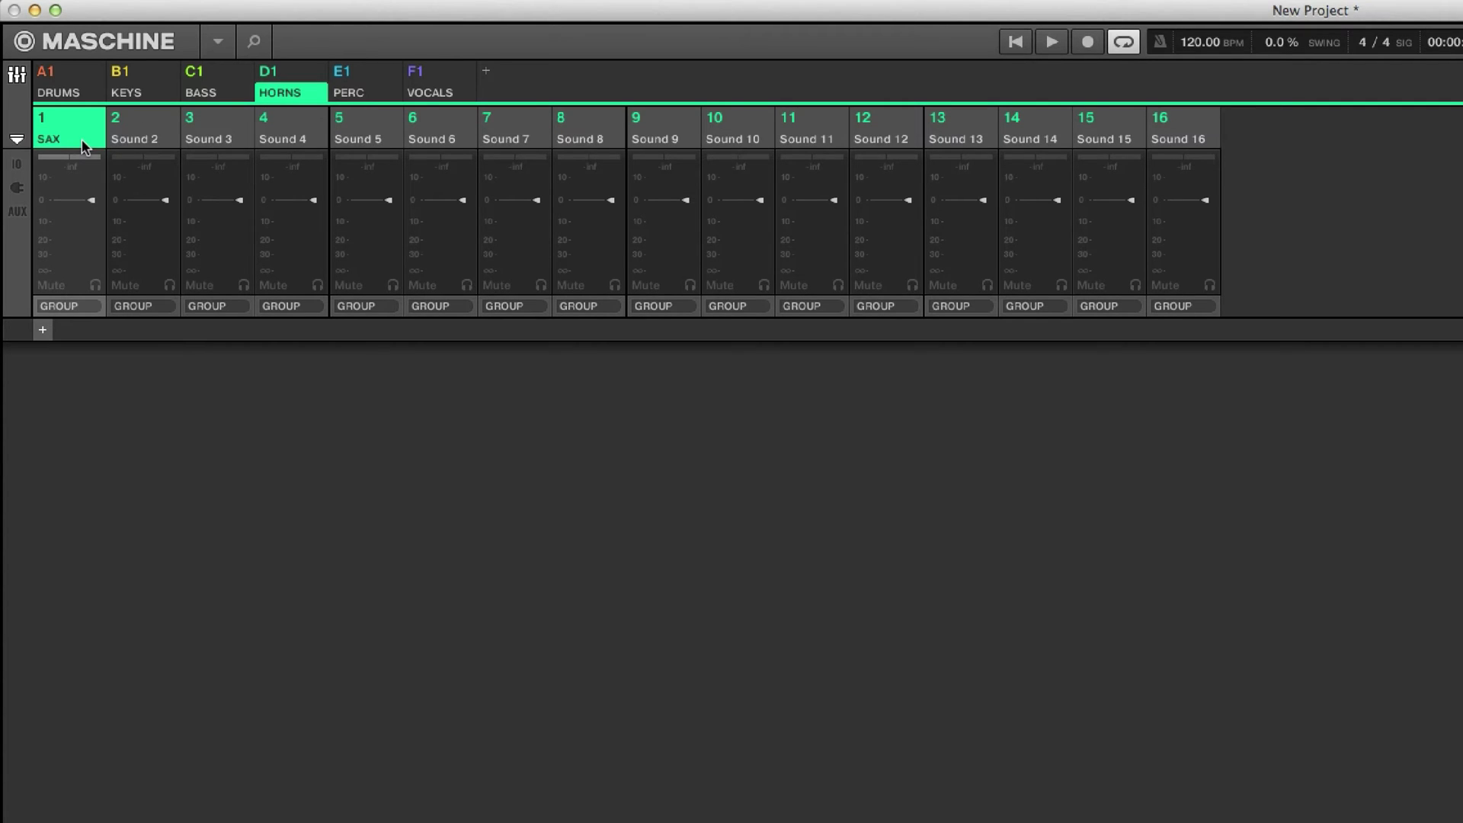
pyautogui.doubleClick(141, 139)
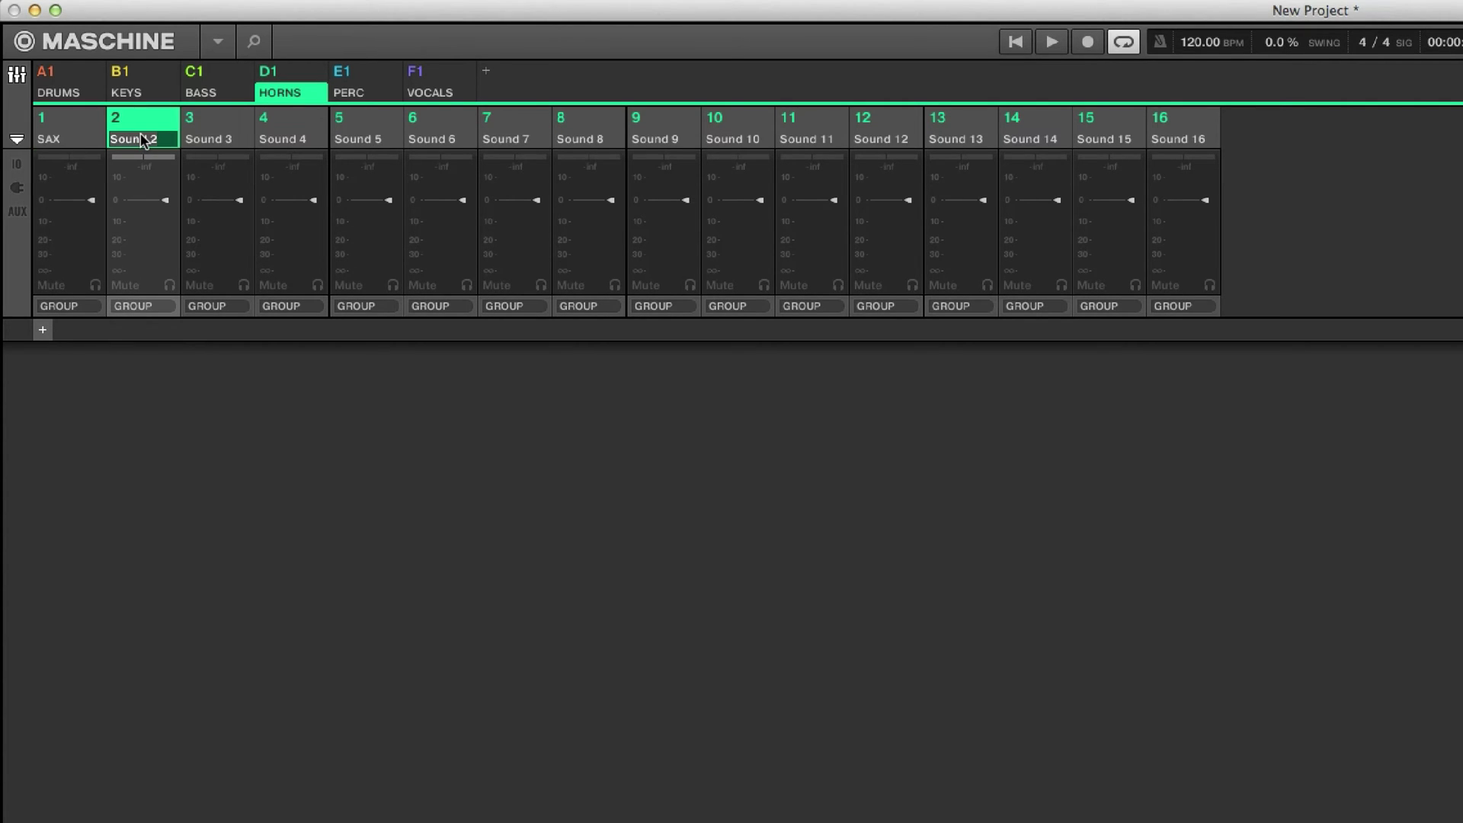
pyautogui.write('TRUMPET')
pyautogui.press('Return')
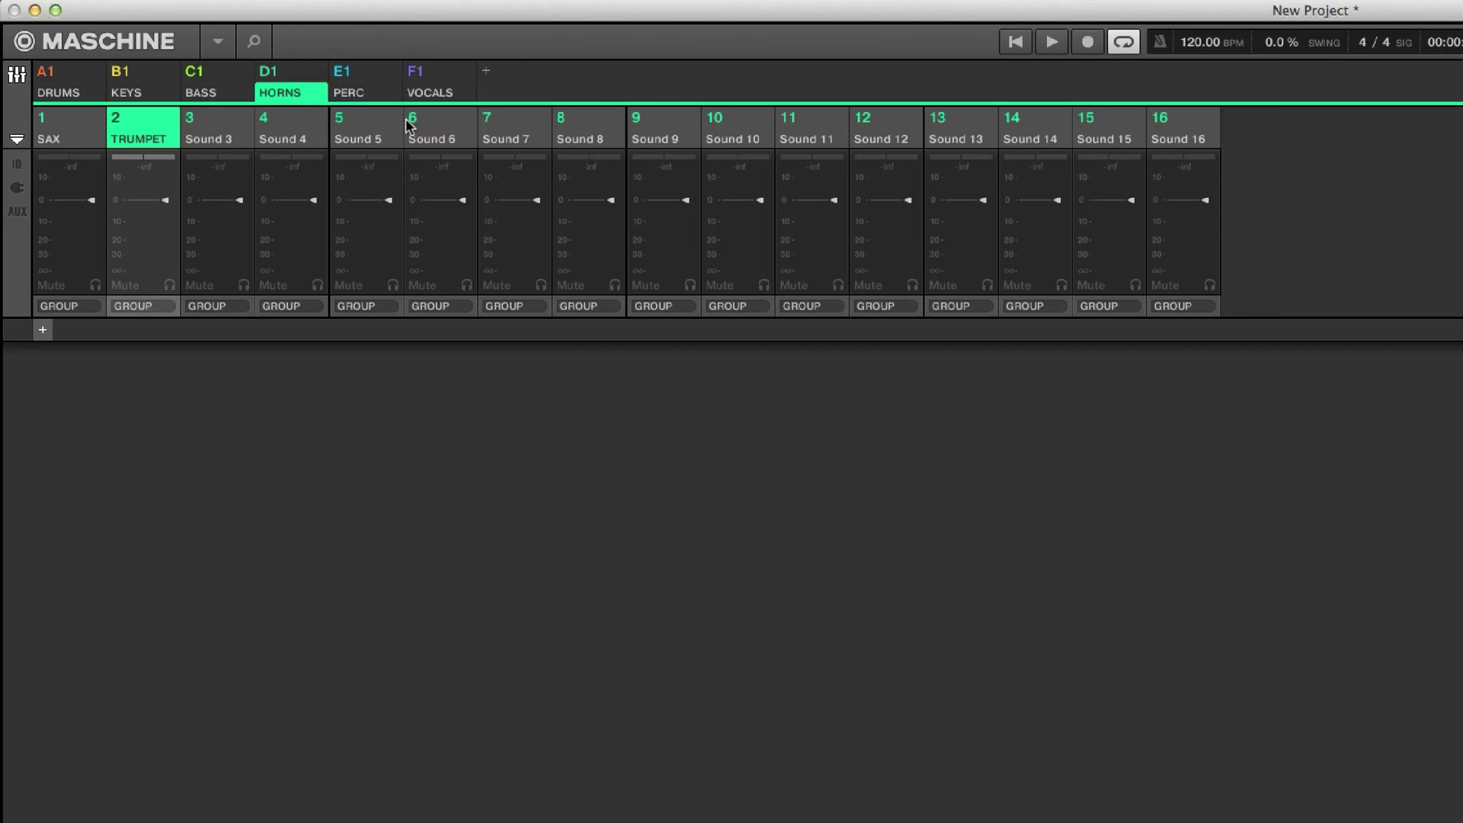
# Show the sounds of the PERC group and rename its first three sounds BONGO, CONGA and COWBELL
pyautogui.click(364, 93)
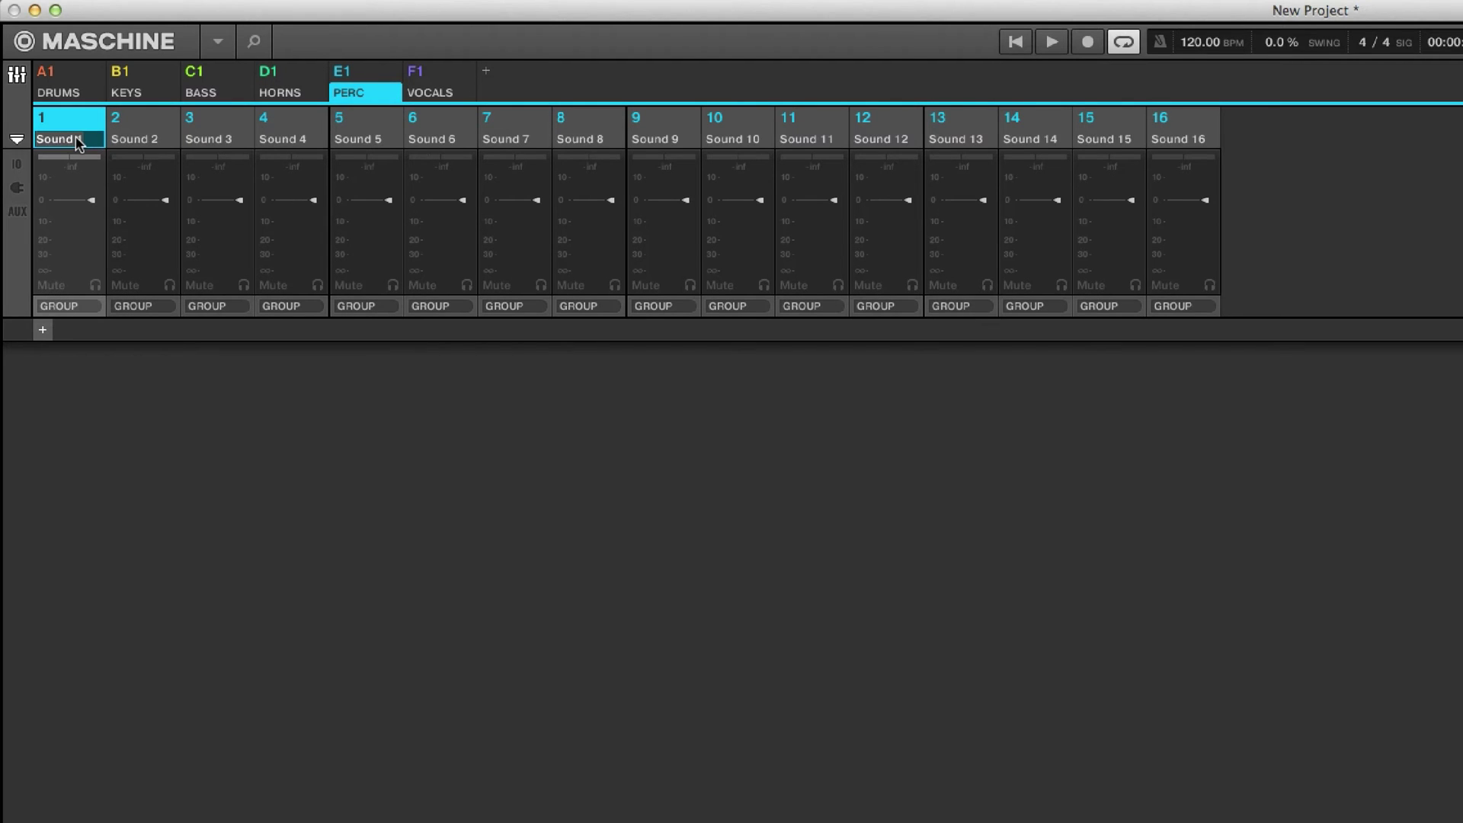
pyautogui.write('BONGO')
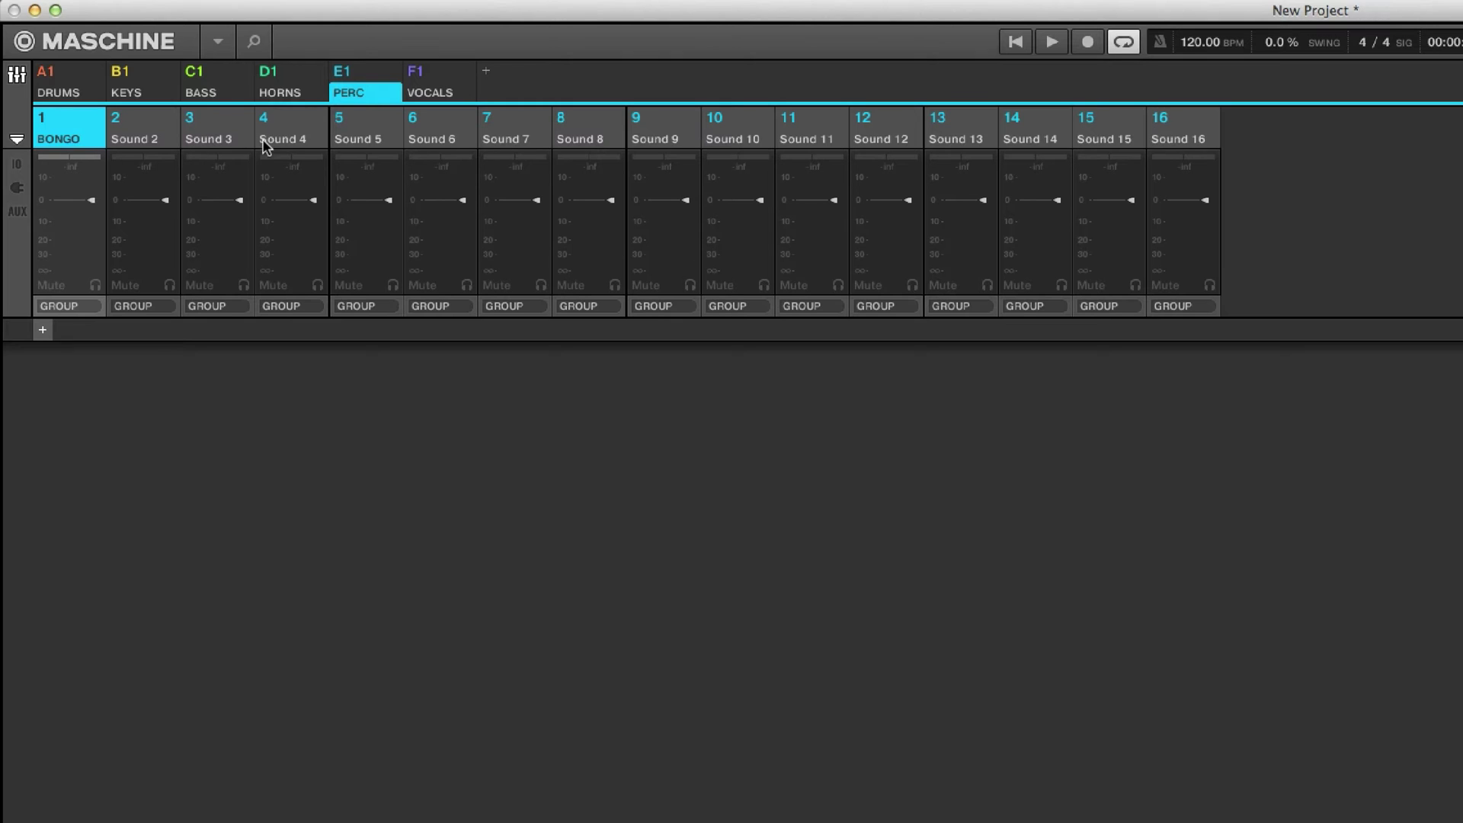
pyautogui.doubleClick(146, 142)
pyautogui.write('CONGA')
pyautogui.press('Return')
pyautogui.doubleClick(194, 142)
pyautogui.write('COWBELL')
pyautogui.press('Return')
# Review the KEYS, BASS, HORNS and PERC groups one by one in the arrangement view
pyautogui.press('super+m')
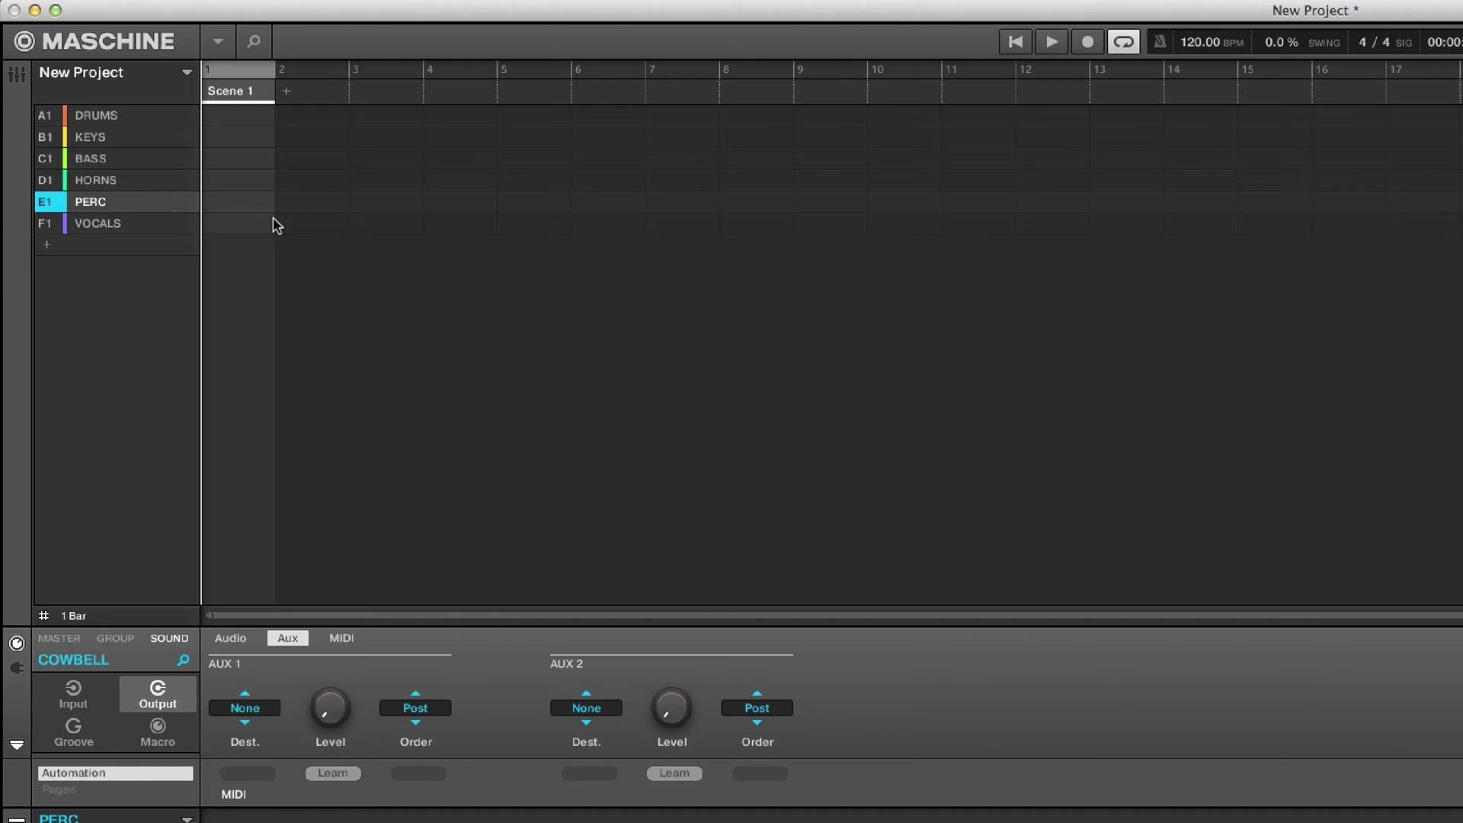
pyautogui.click(111, 134)
pyautogui.click(109, 156)
pyautogui.click(113, 180)
pyautogui.click(114, 201)
# Show the VOCALS group in the mixer and rename its first two sounds LD VOX and ADLIB
pyautogui.click(114, 222)
pyautogui.press('super+m')
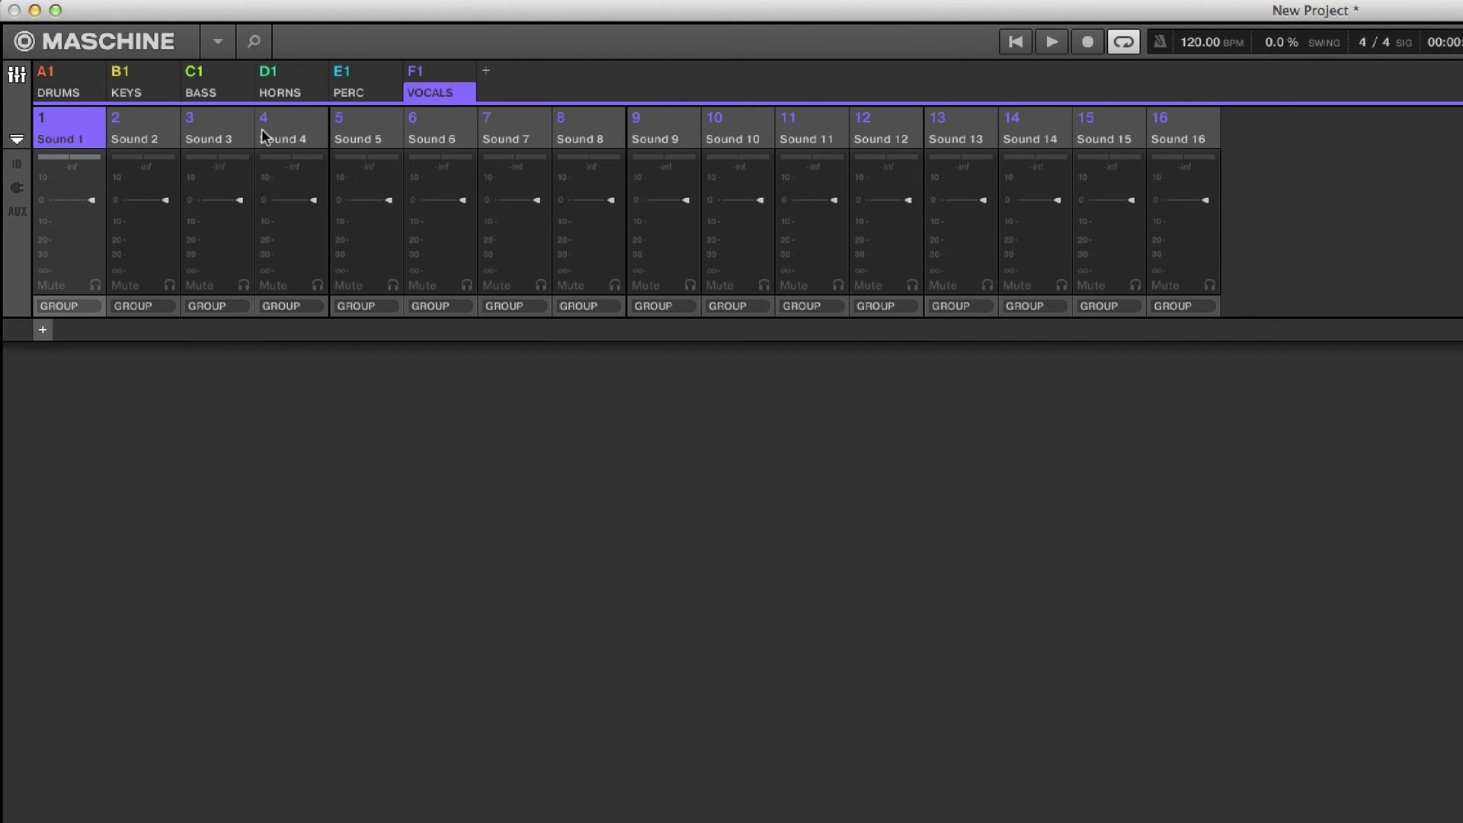
pyautogui.doubleClick(65, 138)
pyautogui.click(130, 140)
pyautogui.doubleClick(130, 140)
pyautogui.write('ADLIB')
pyautogui.press('Return')
# Rename sounds 3 and 4 of the VOCALS group as HARM 1 and HARM 2
pyautogui.doubleClick(209, 142)
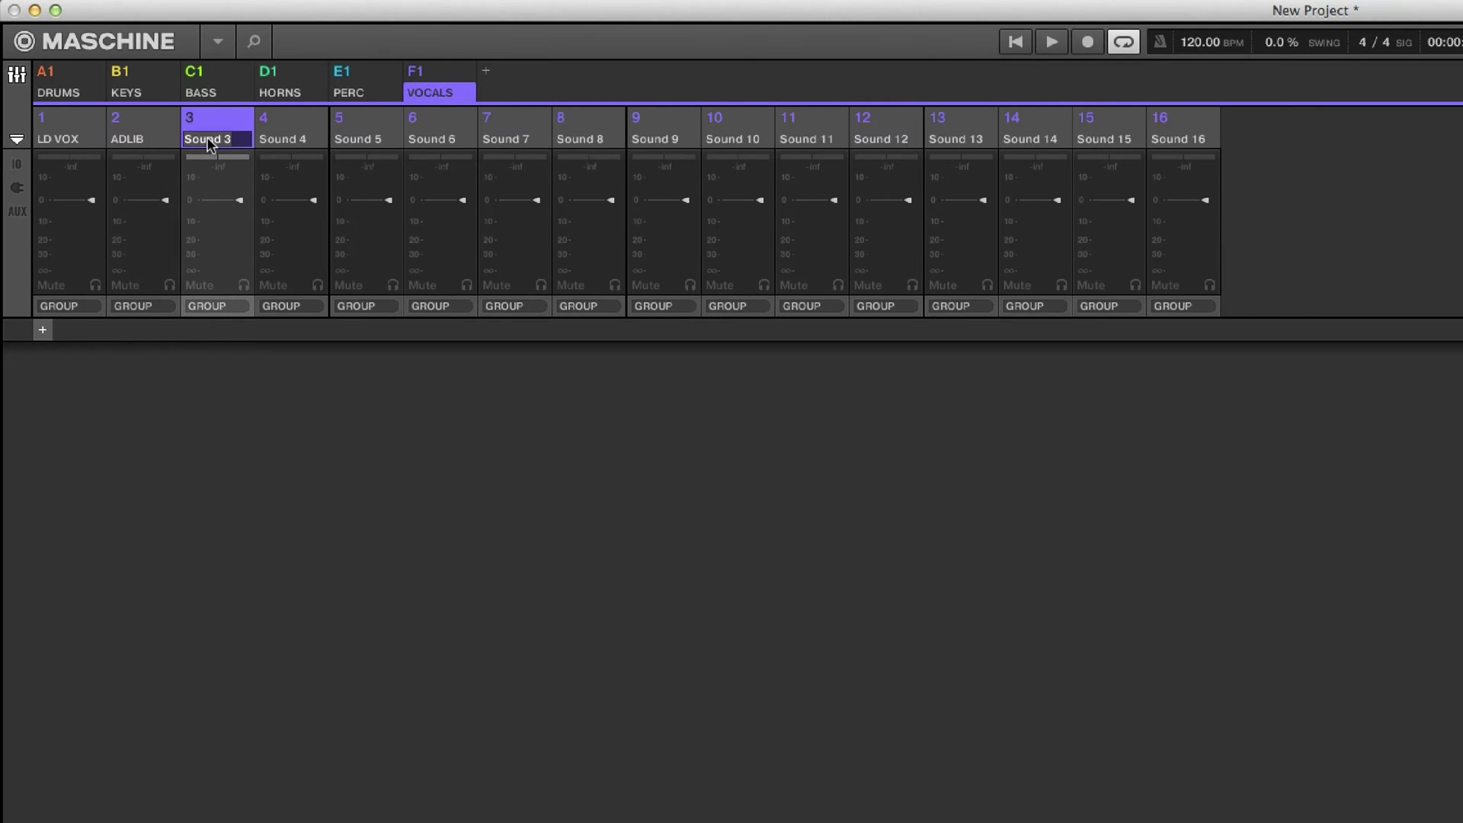
pyautogui.write('HARM 1')
pyautogui.press('Return')
pyautogui.doubleClick(281, 140)
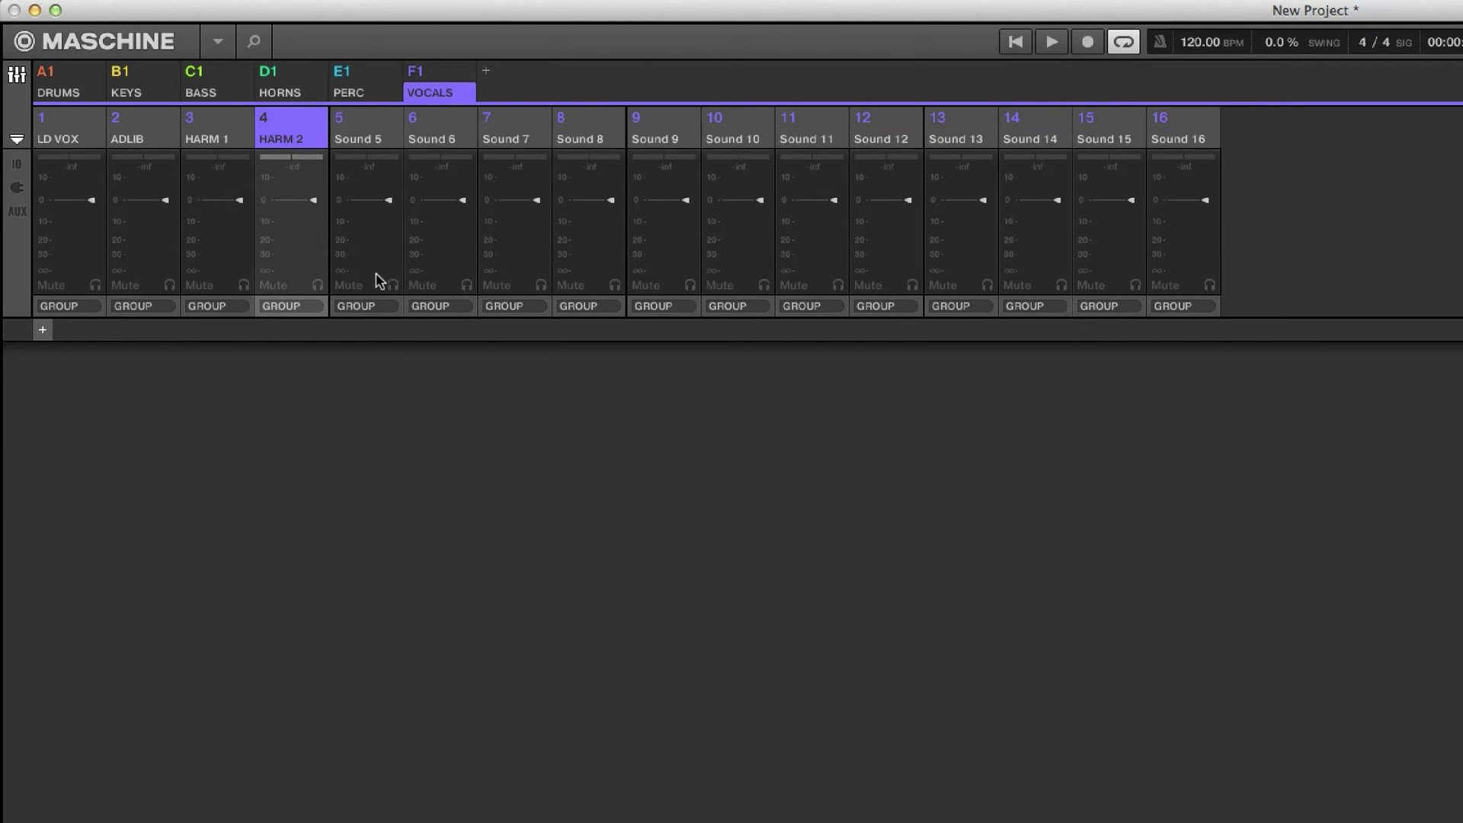
# Compare the arrangement view with the mixer and check the named sounds from the PERC group back to DRUMS
pyautogui.press('super+m')
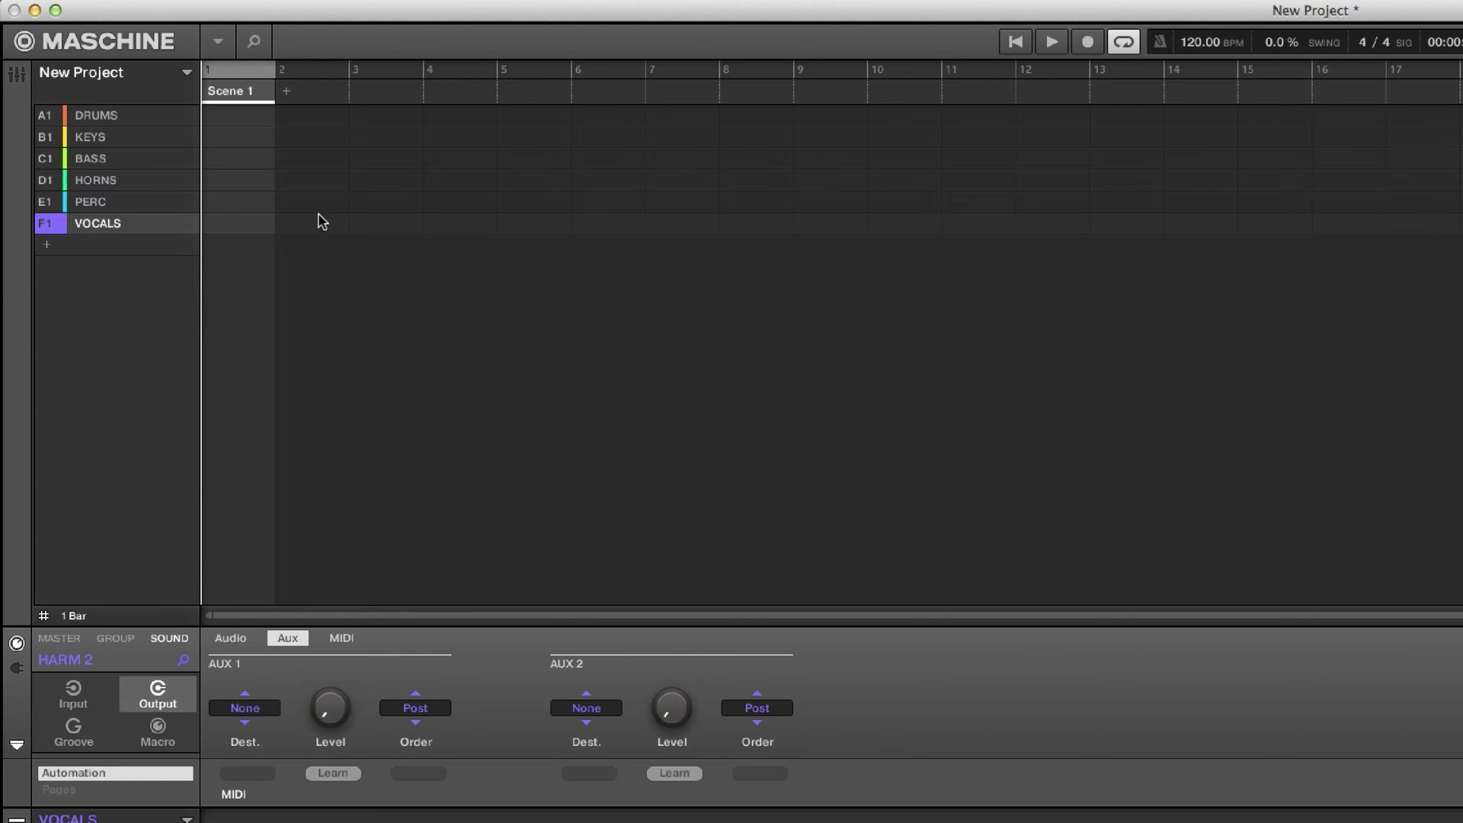
pyautogui.press('super+m')
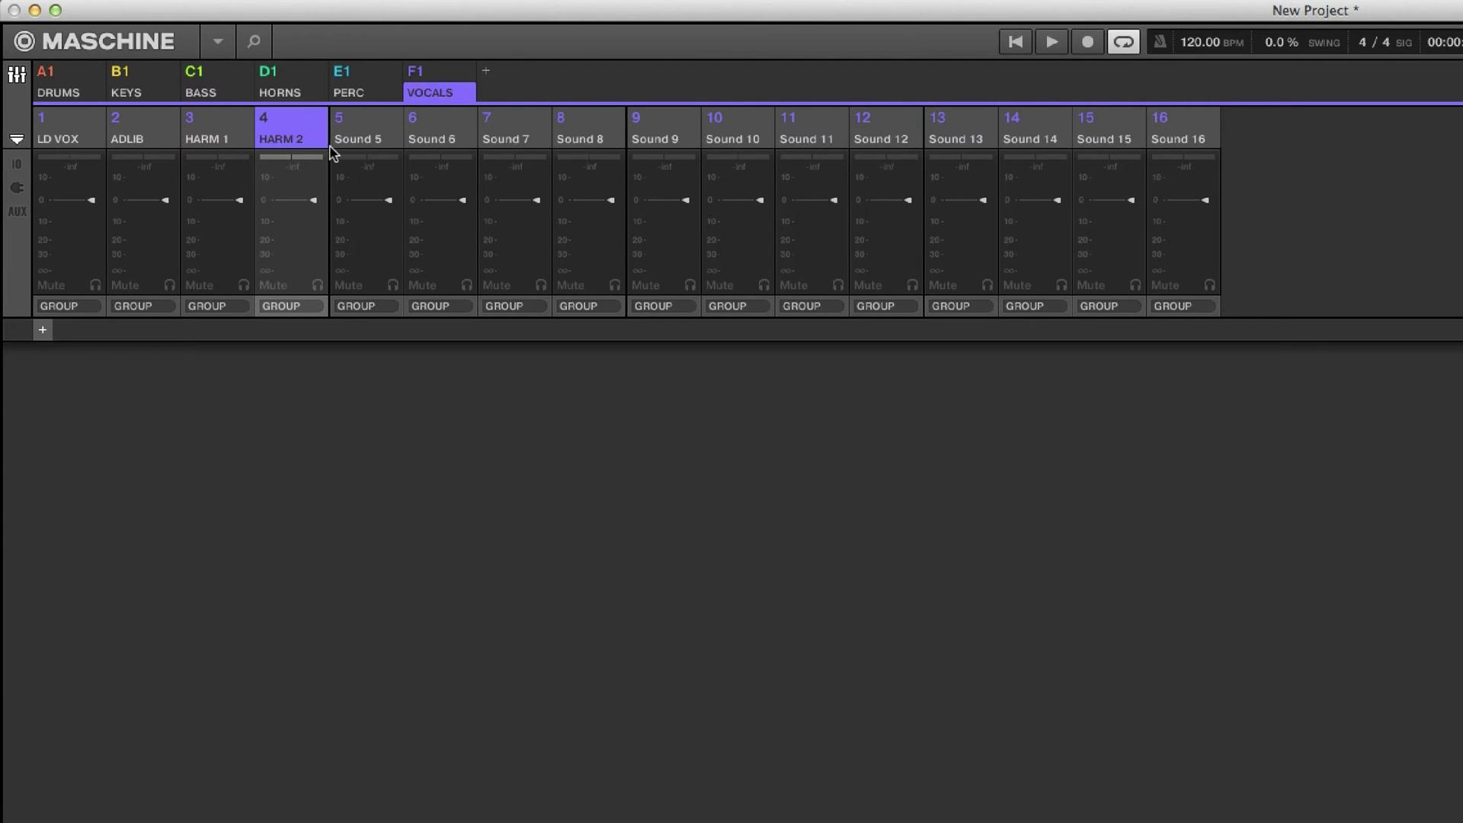
pyautogui.click(353, 95)
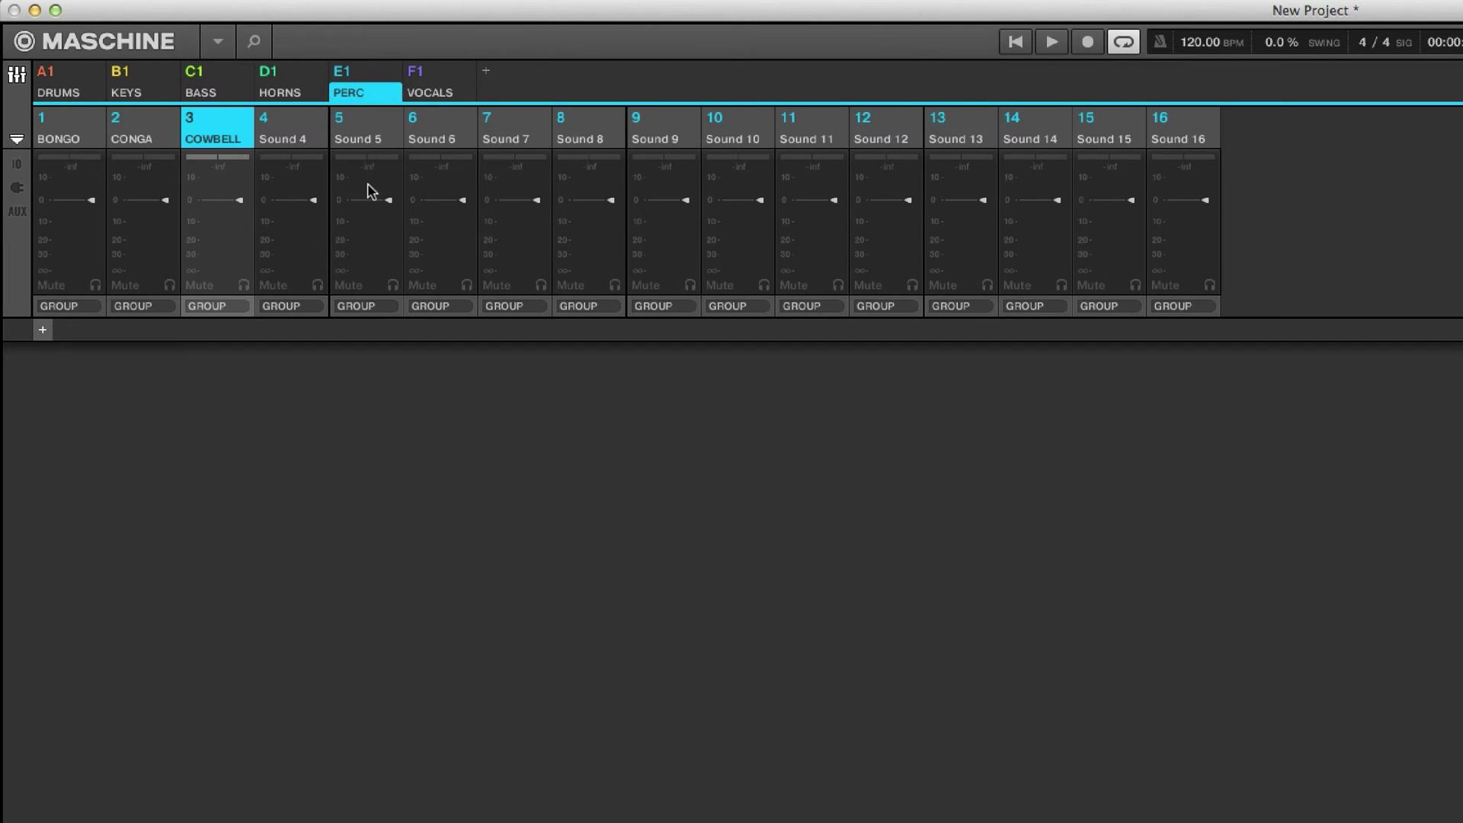
pyautogui.click(273, 91)
pyautogui.click(199, 86)
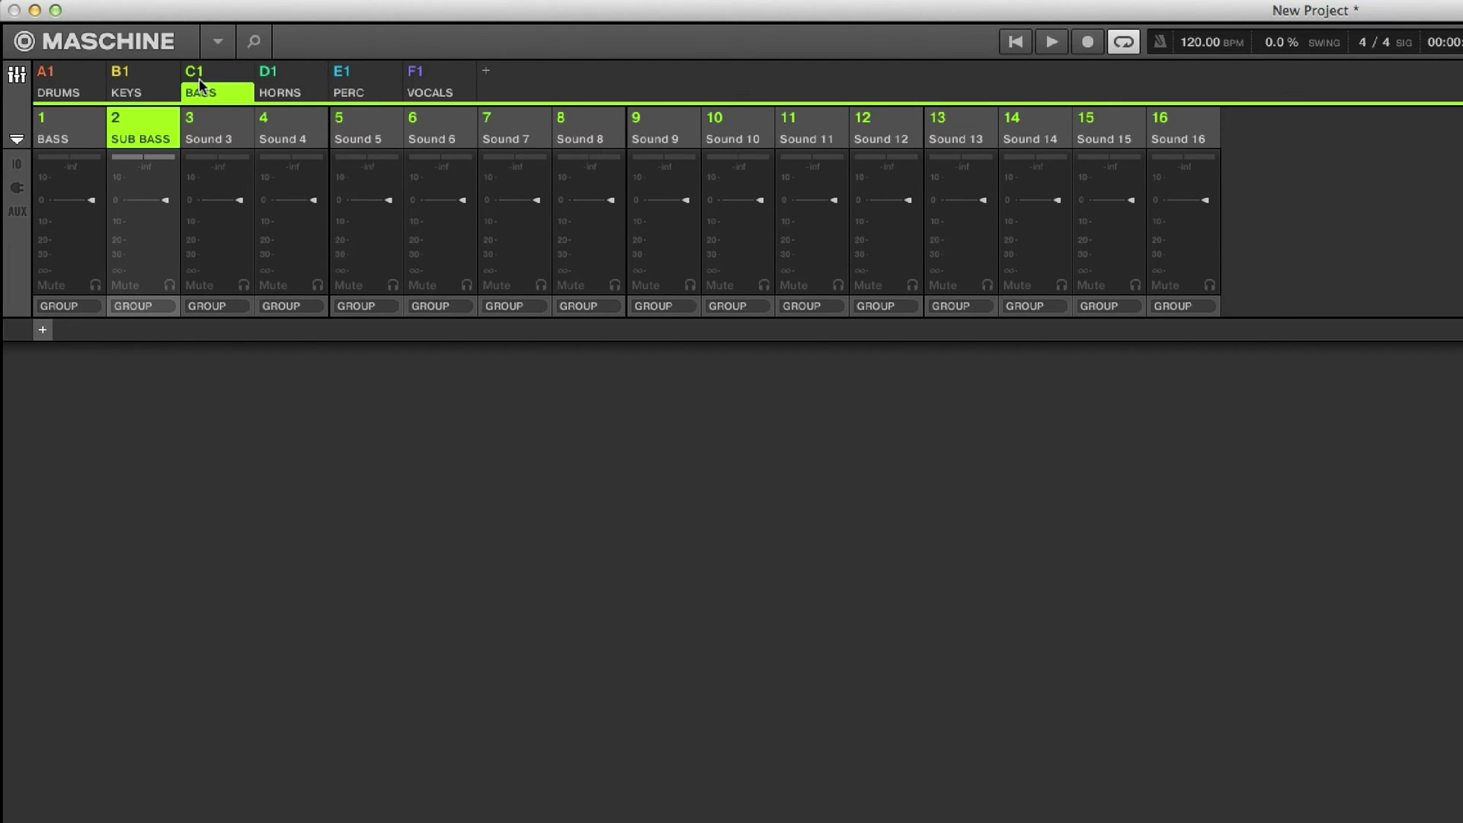
pyautogui.click(151, 88)
pyautogui.click(76, 87)
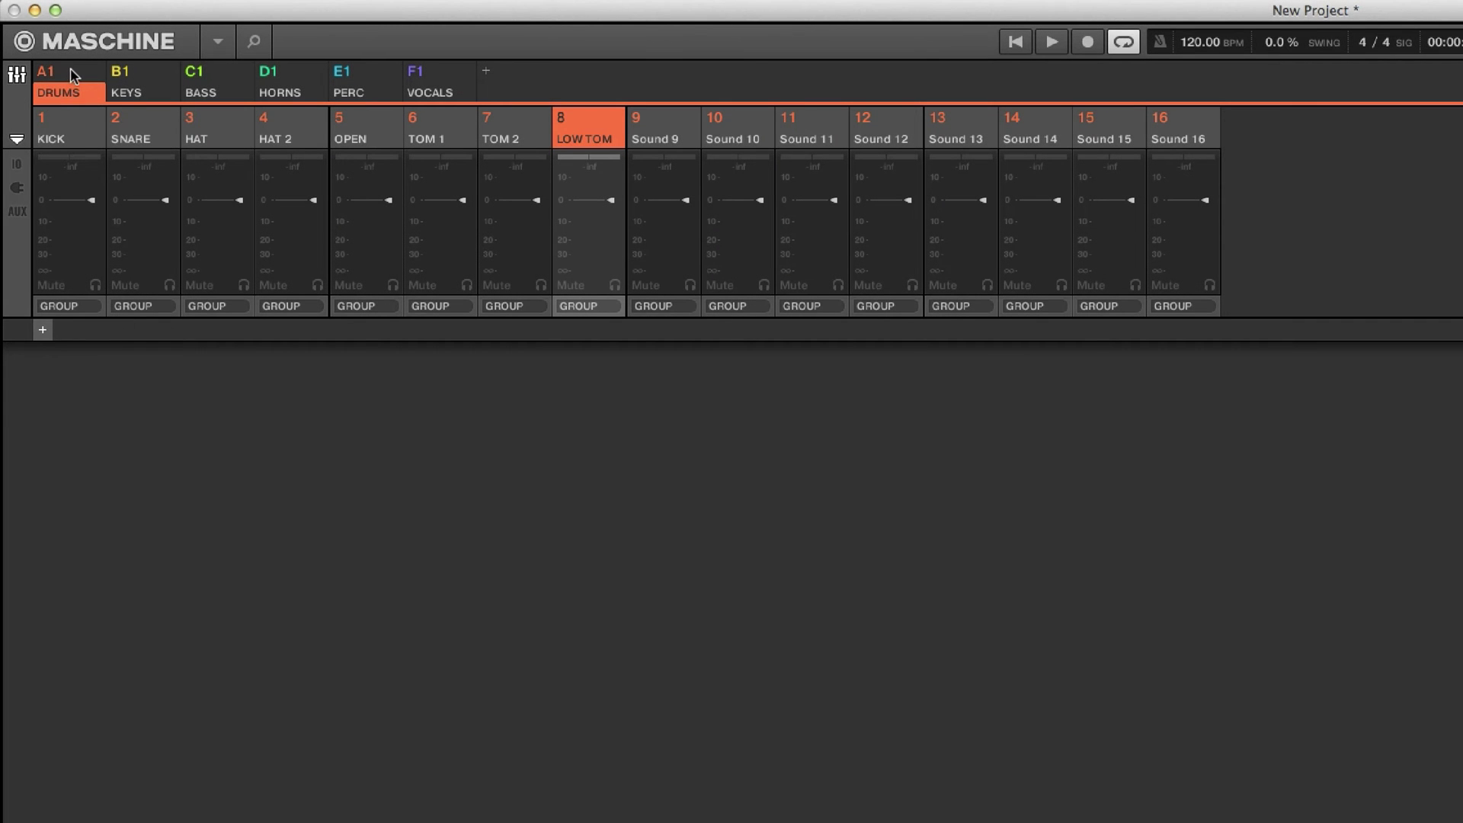
# Examine the group-level mixer channels and the sound channels of every group, ending on the DRUMS sounds
pyautogui.click(67, 65)
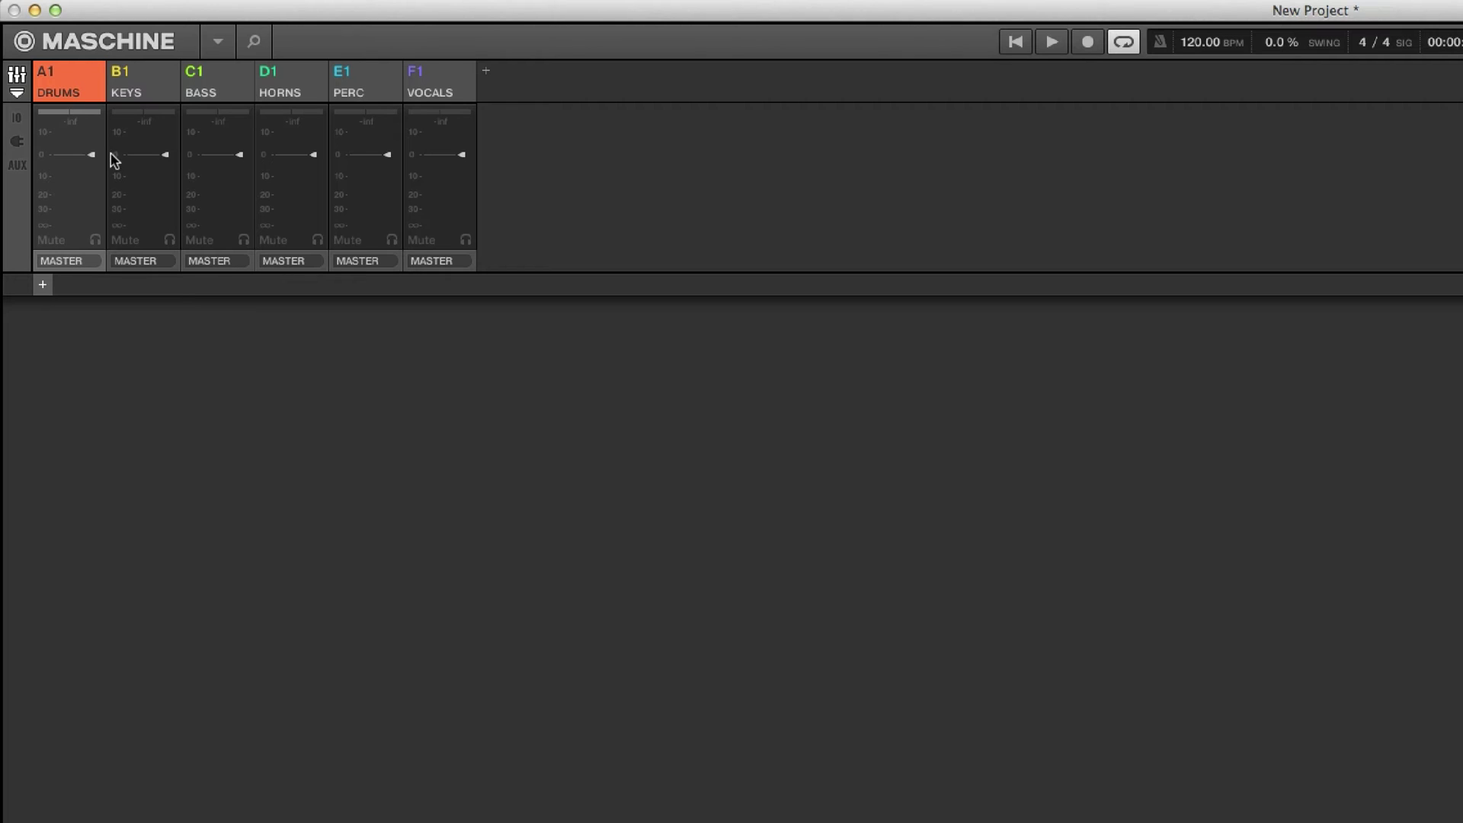
pyautogui.click(61, 74)
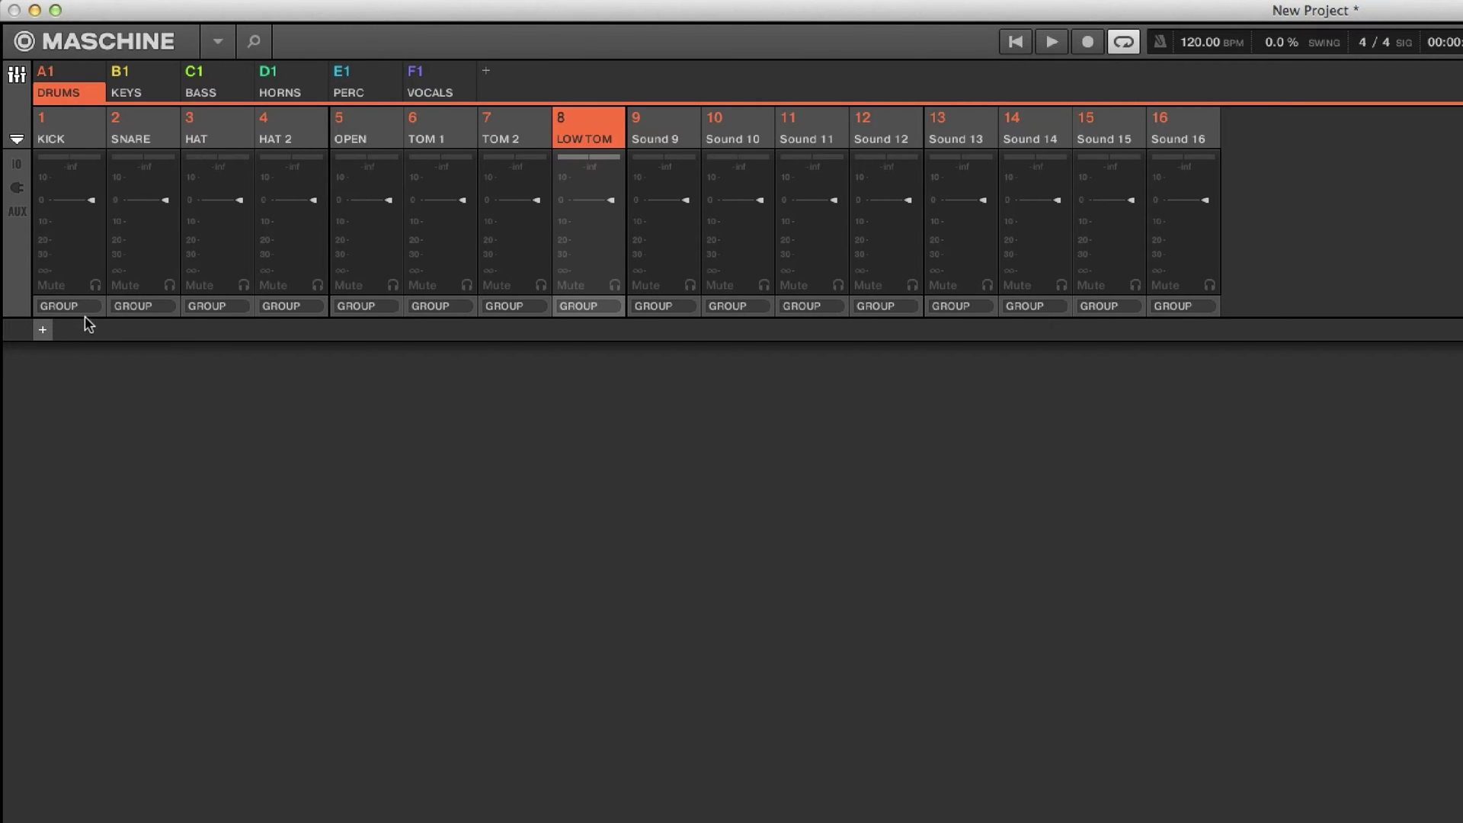
pyautogui.click(157, 80)
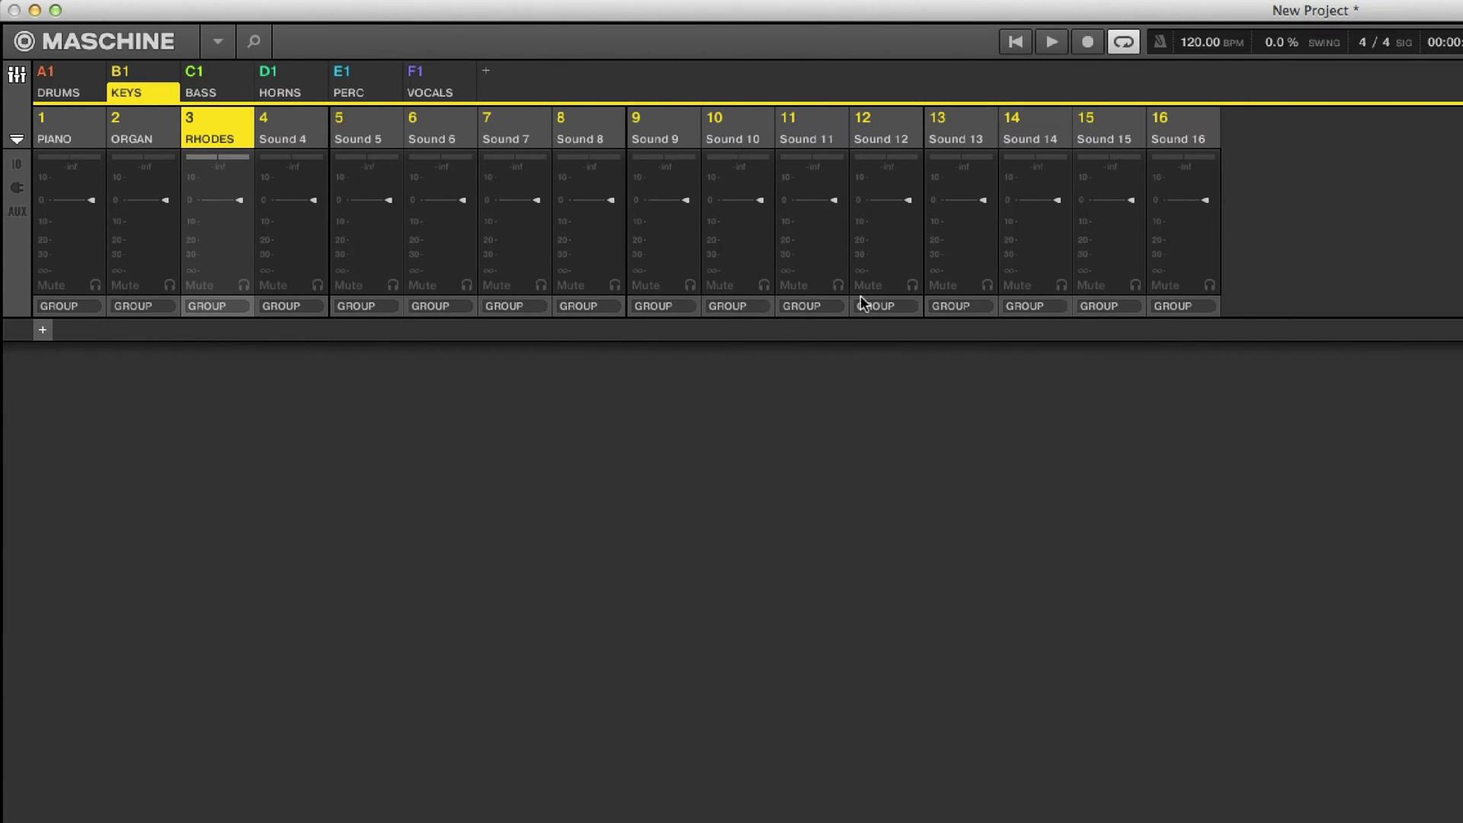
pyautogui.click(205, 90)
pyautogui.click(286, 80)
pyautogui.click(347, 82)
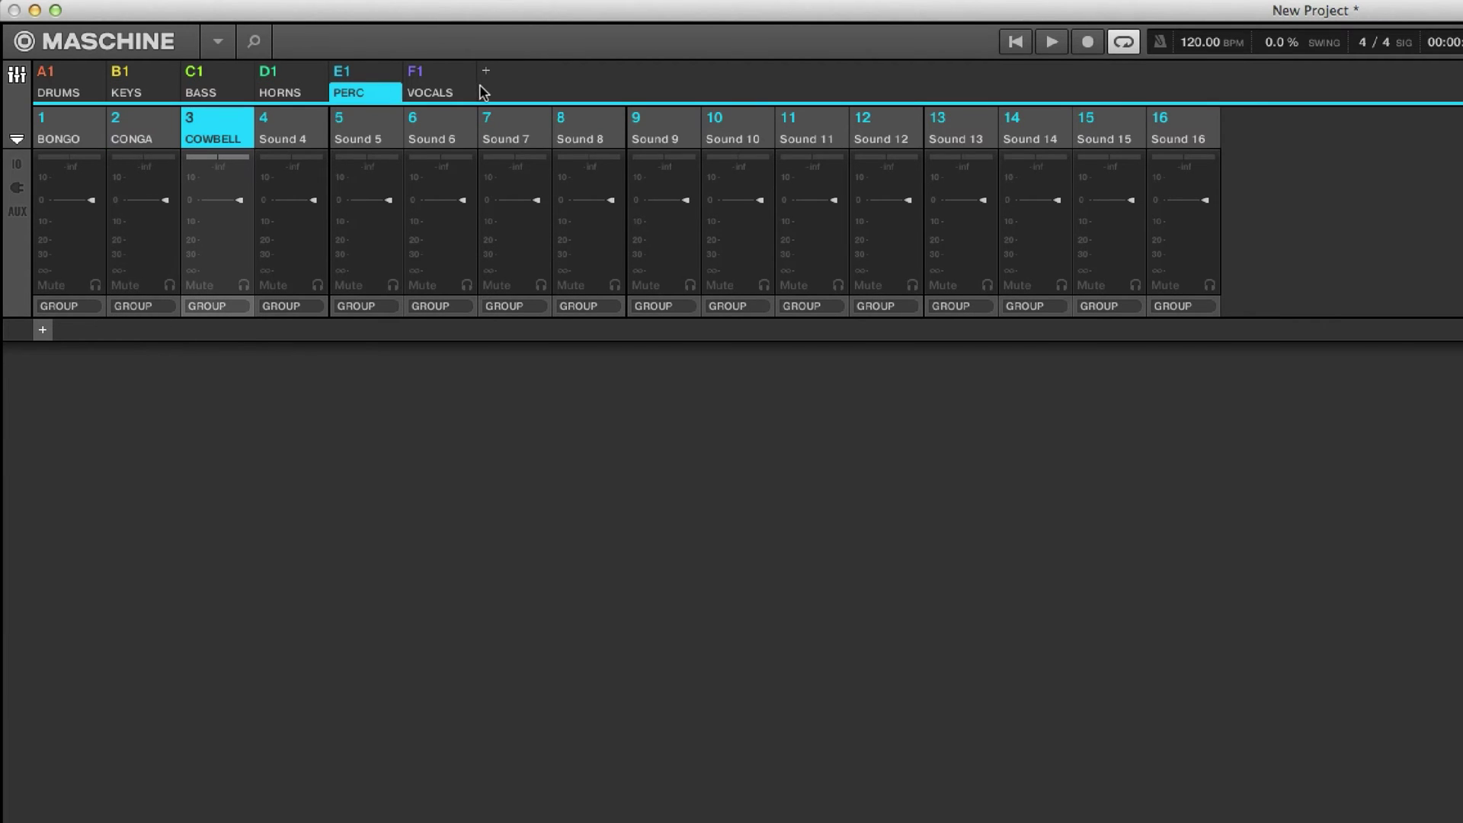
pyautogui.click(438, 84)
pyautogui.click(67, 87)
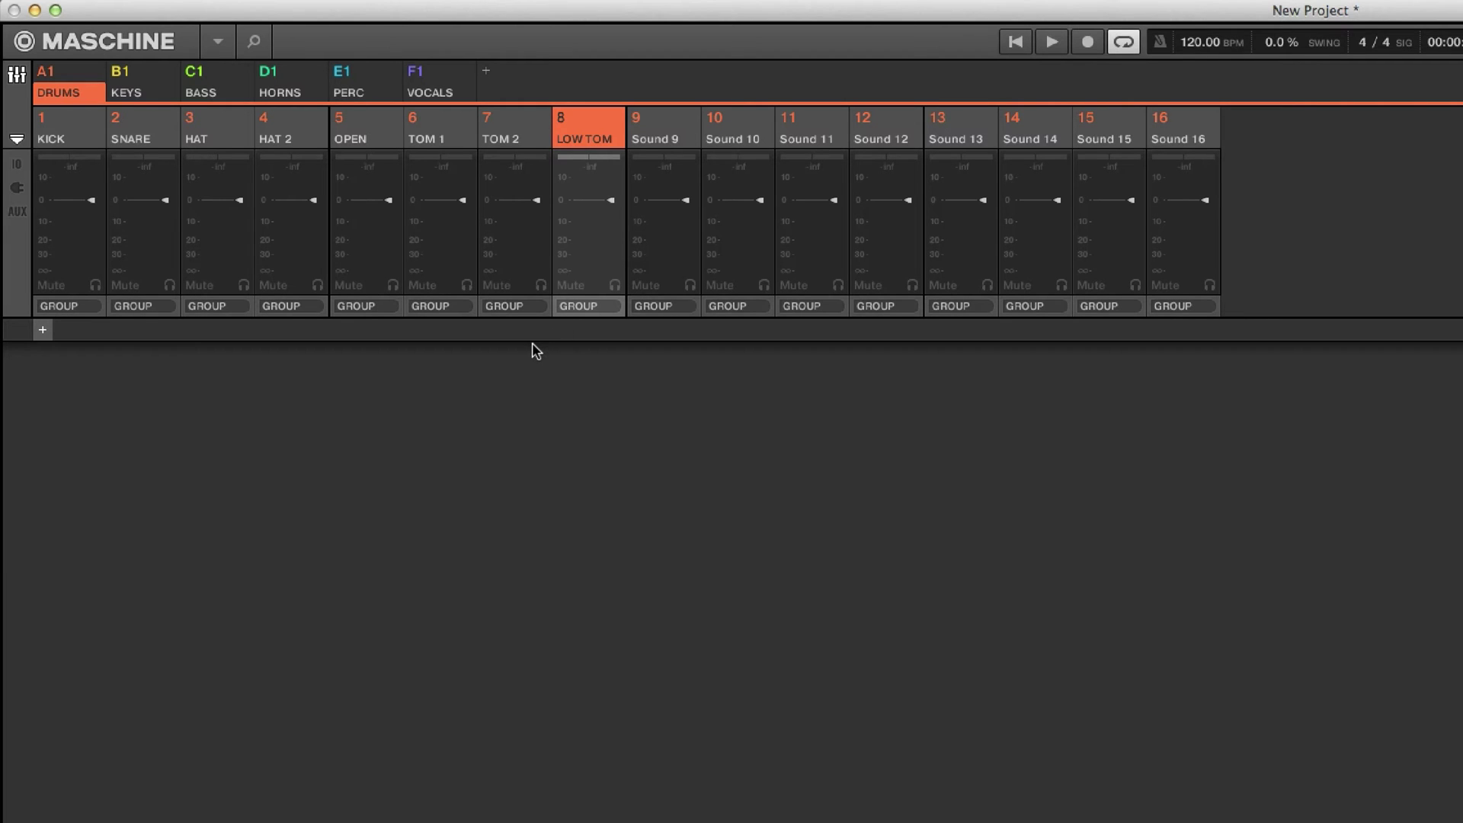
# Inspect the output routing options of the KICK sound and briefly check the arrangement view
pyautogui.click(69, 306)
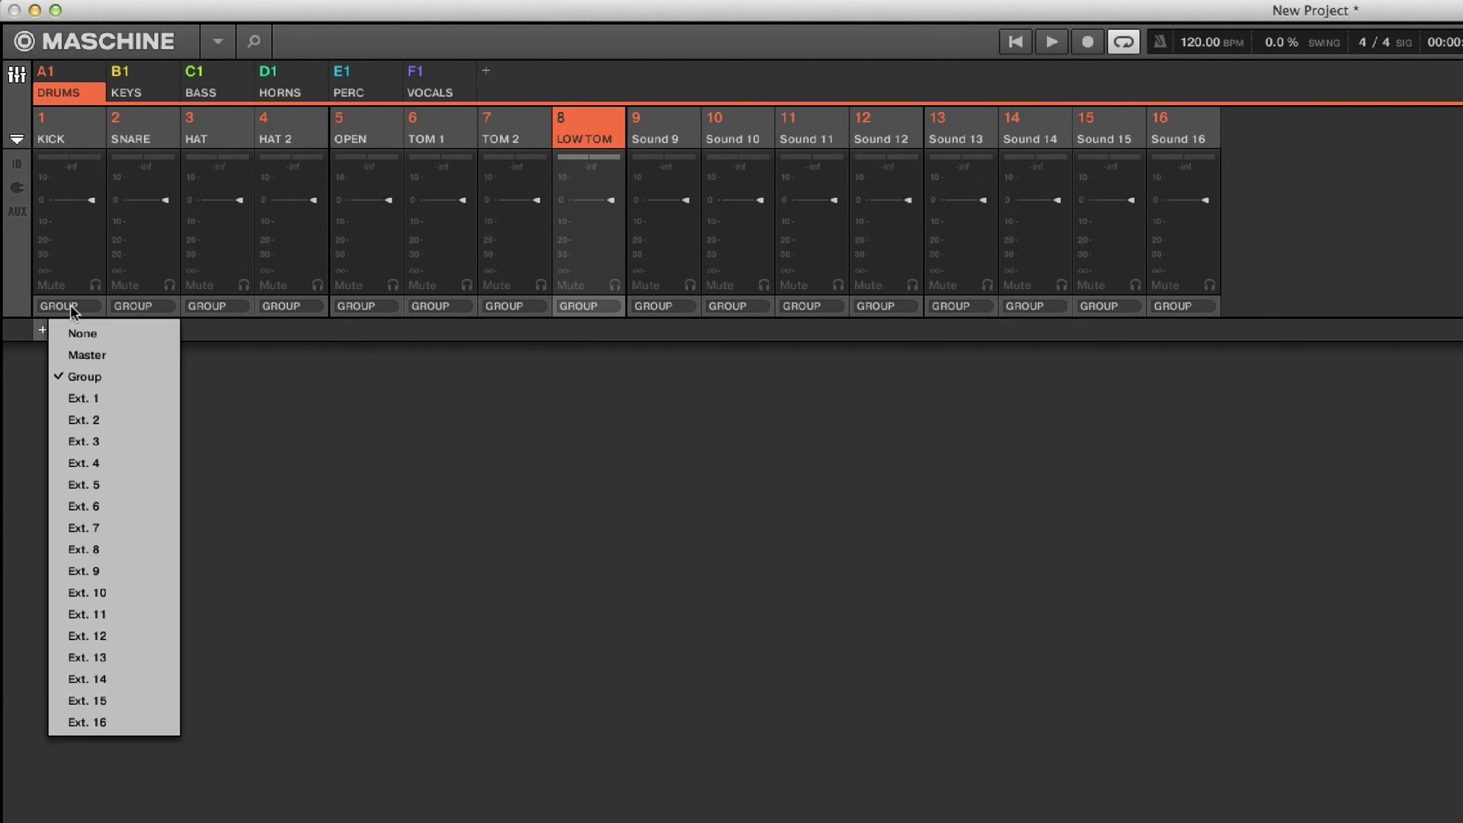
pyautogui.click(317, 411)
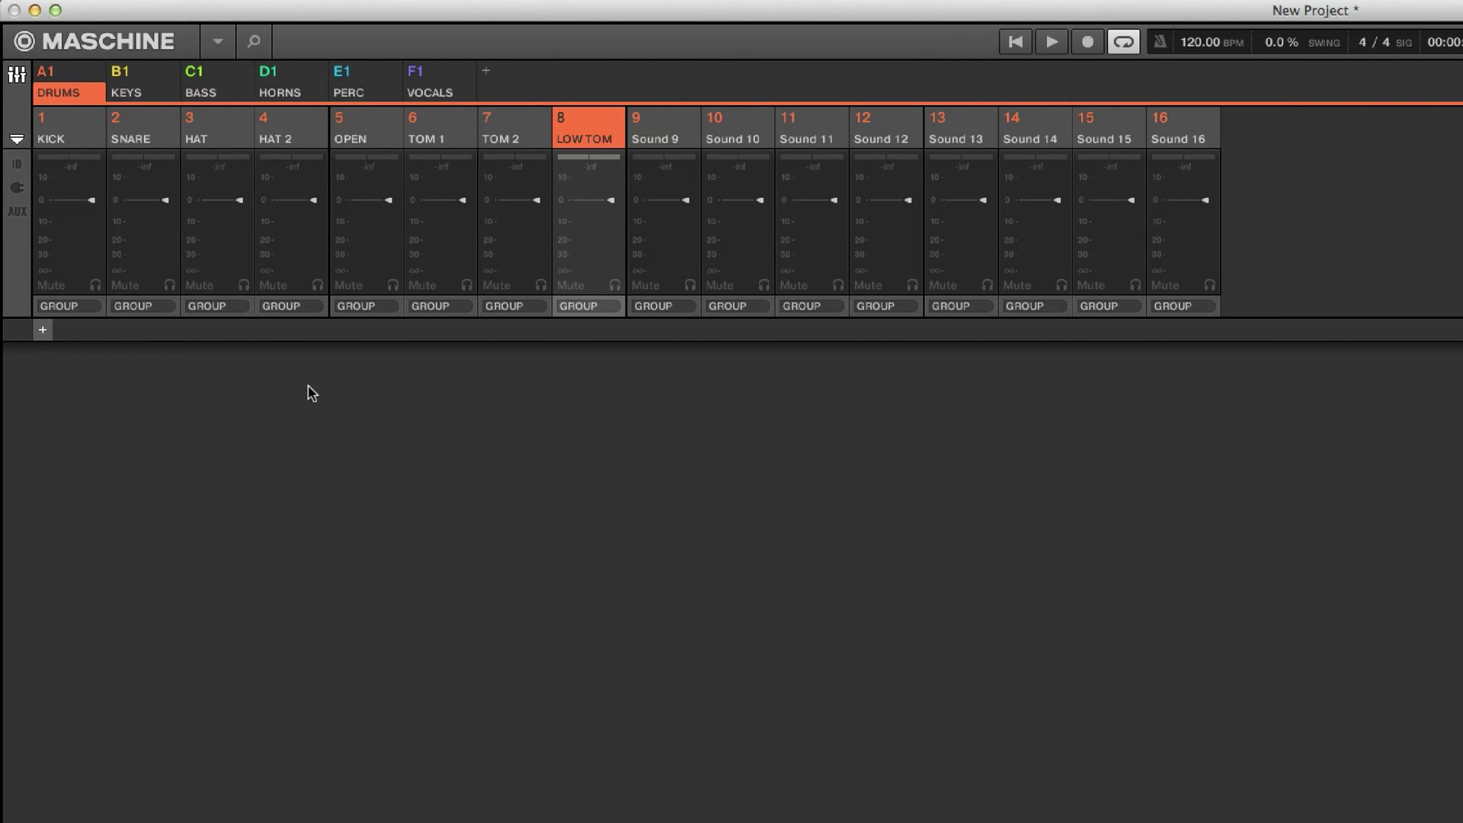
pyautogui.press('super+m')
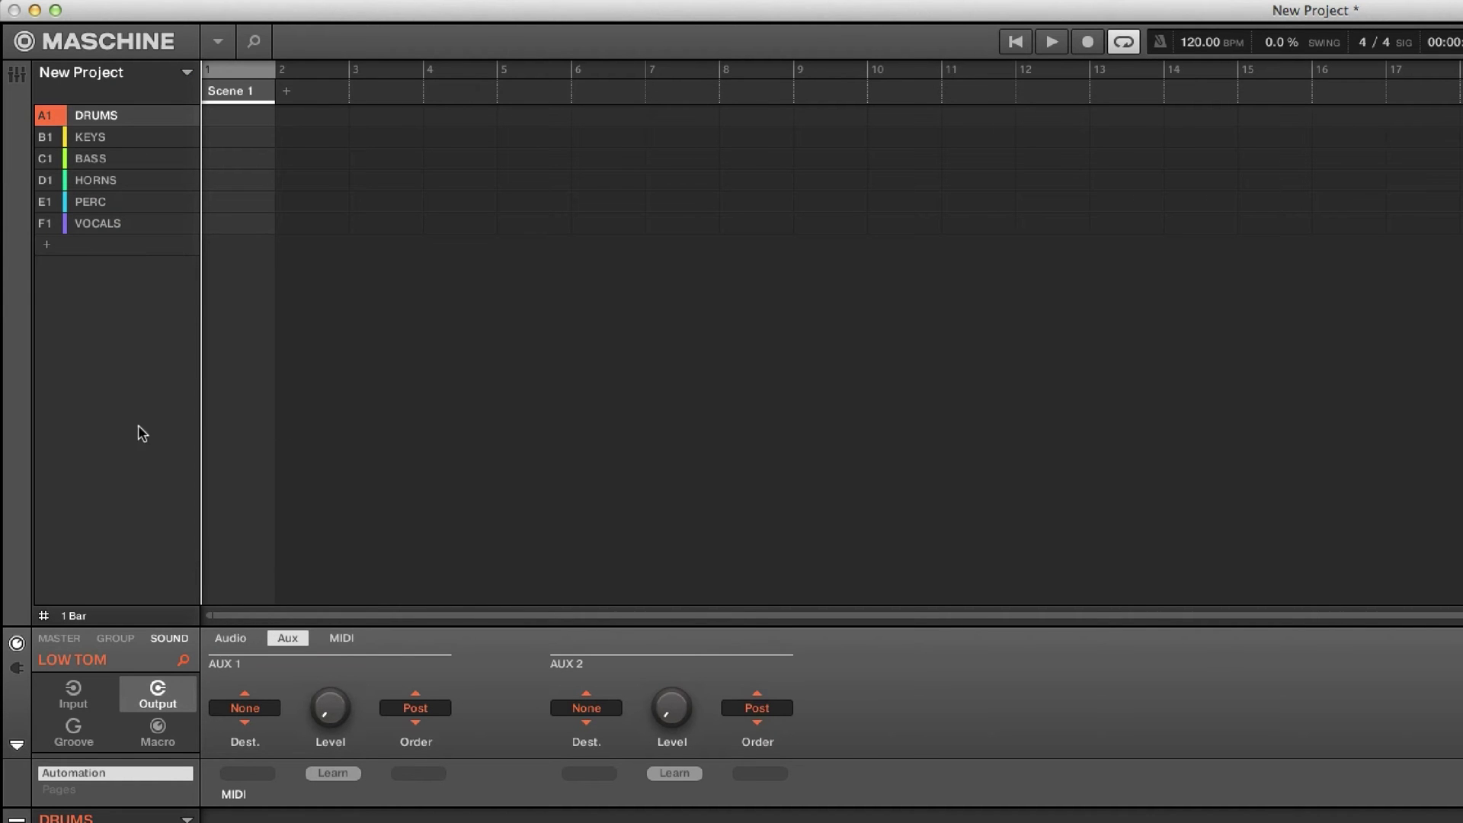
pyautogui.press('super+m')
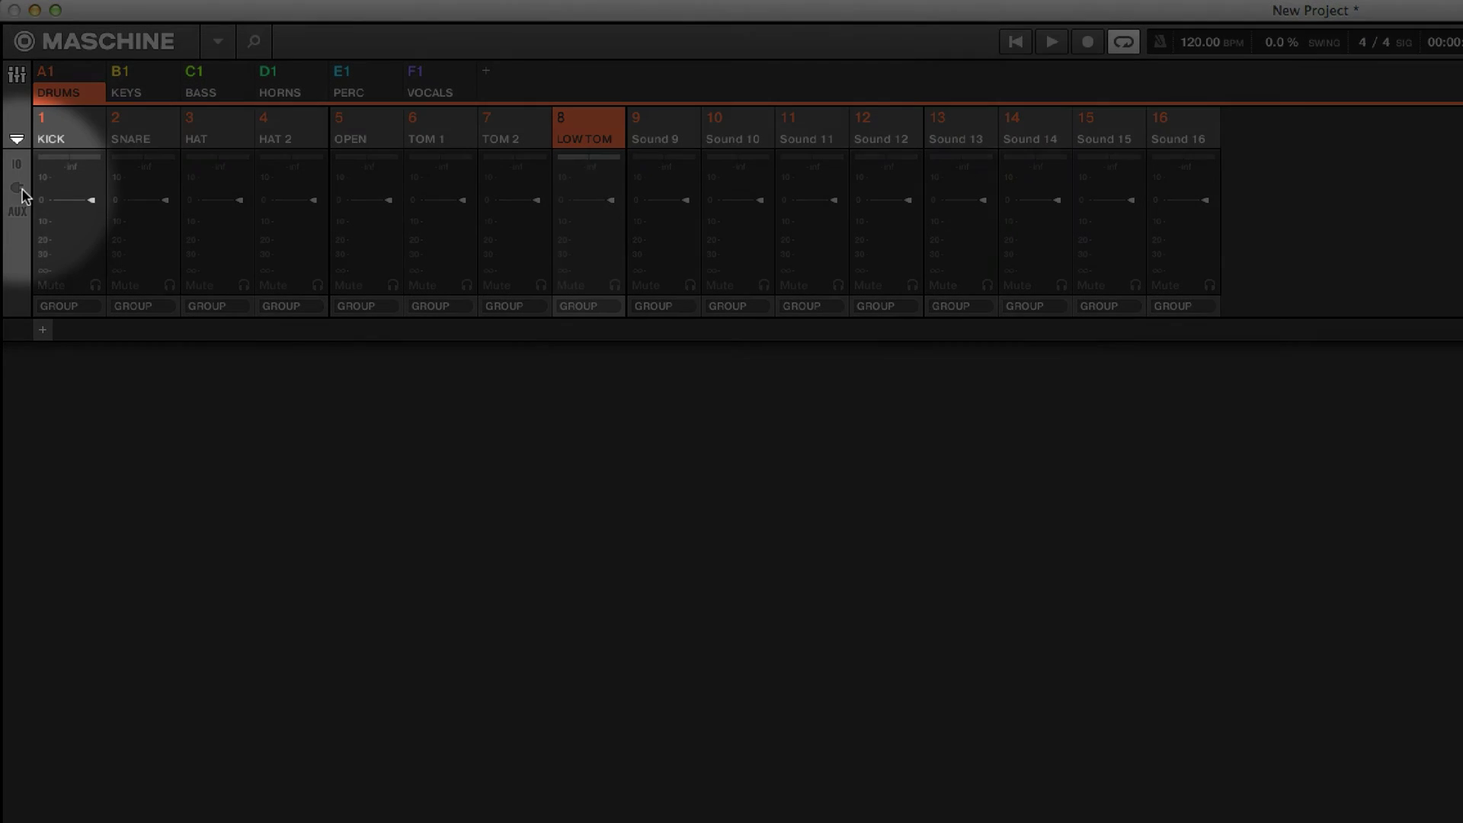
# Show the plug-in slots in the mixer and insert the internal Compressor on the DRUMS group channel
pyautogui.click(16, 188)
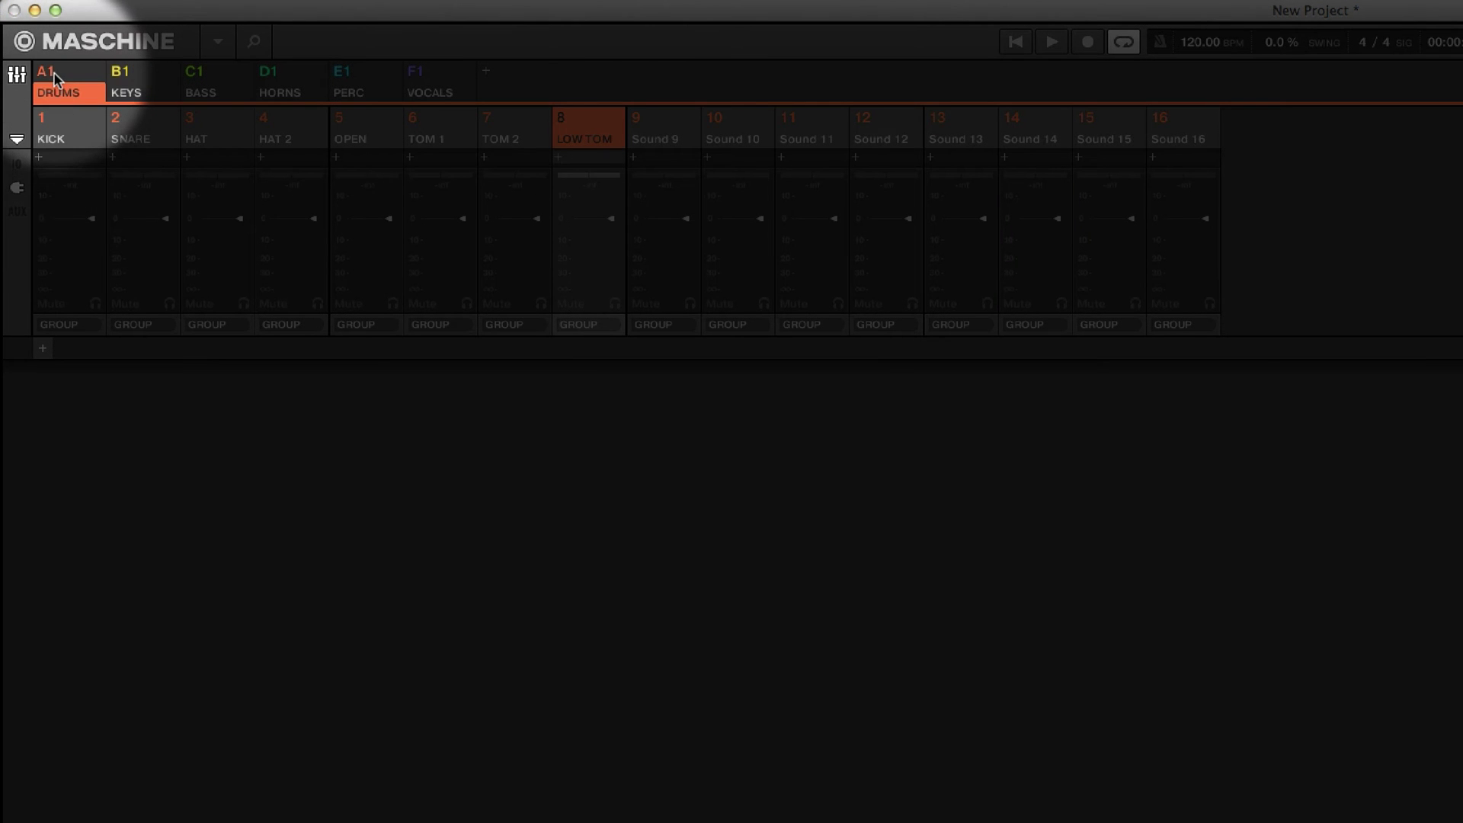
pyautogui.click(53, 71)
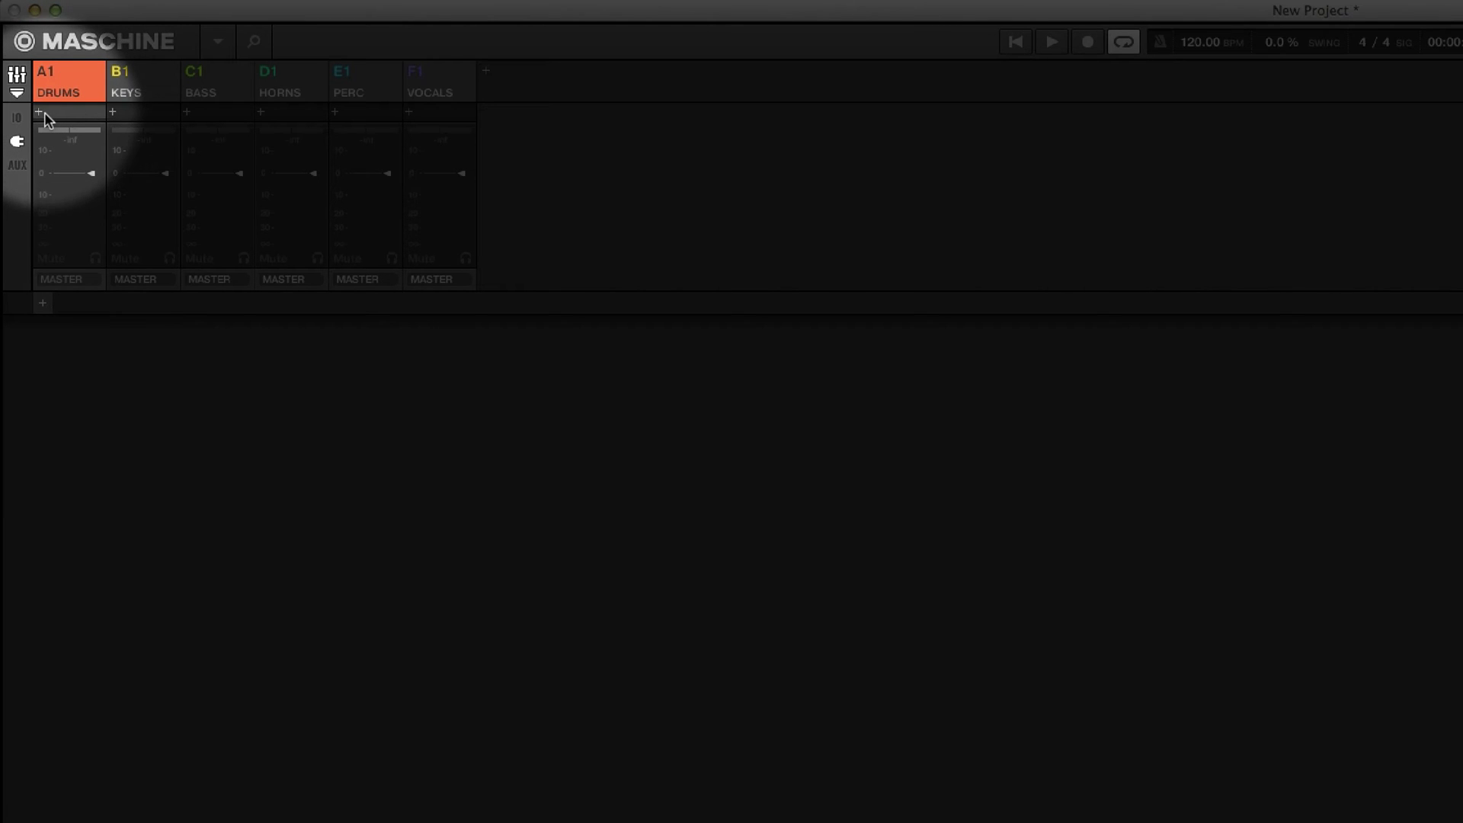
pyautogui.click(44, 112)
pyautogui.moveTo(145, 151)
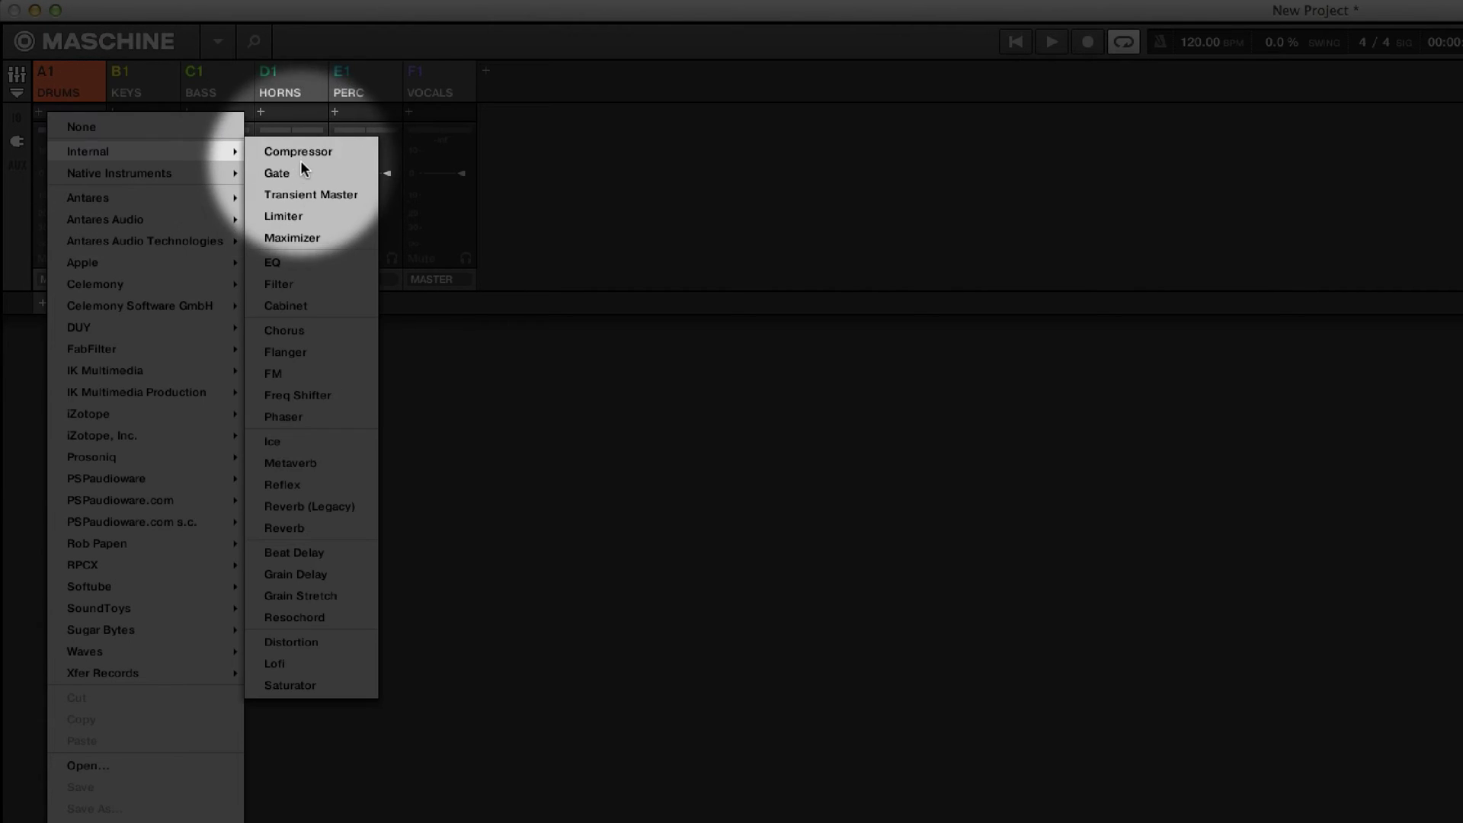
pyautogui.click(303, 151)
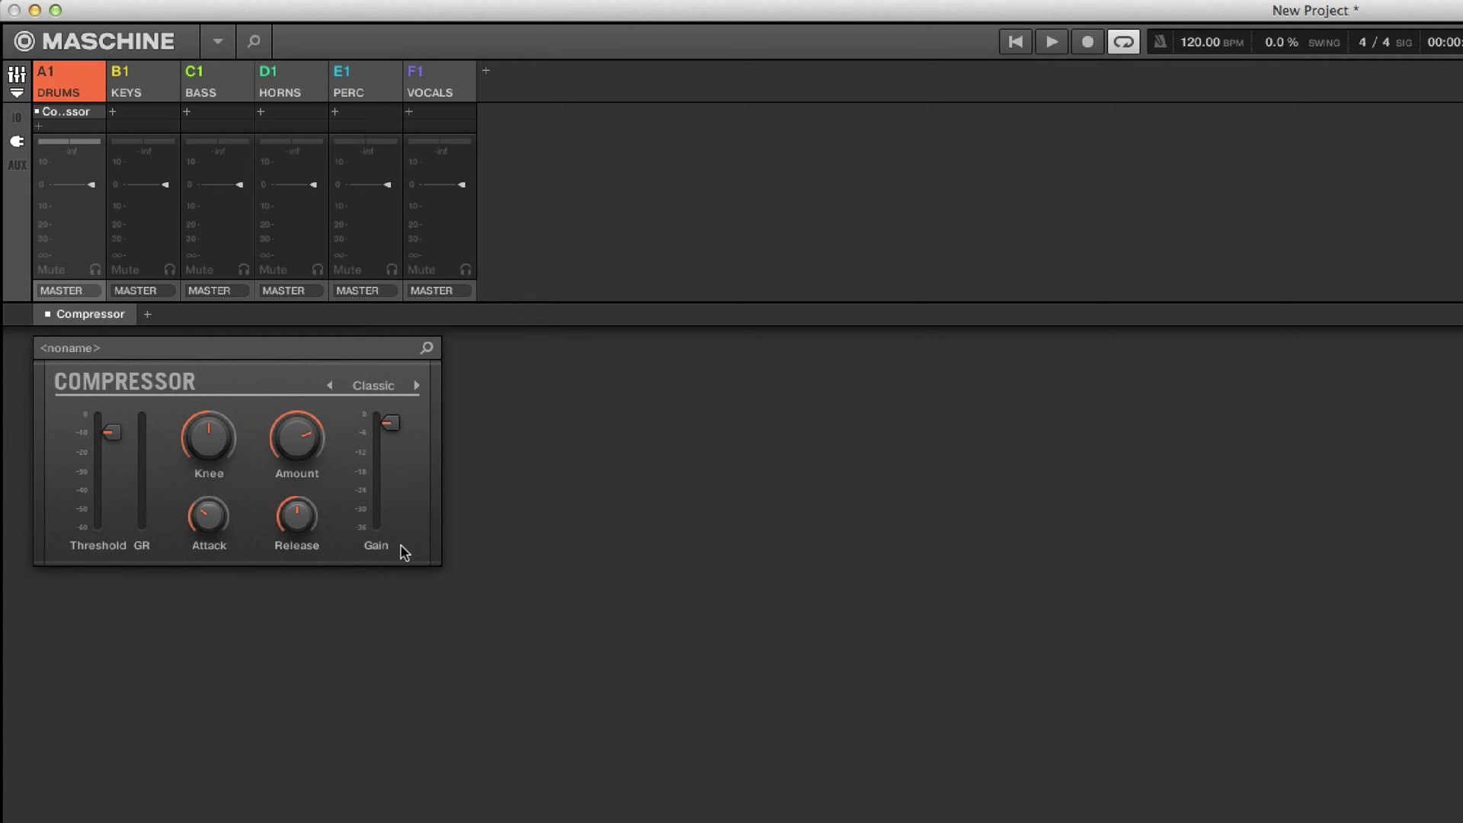
# Inspect the output routing options of the DRUMS group and the Master channel
pyautogui.click(64, 293)
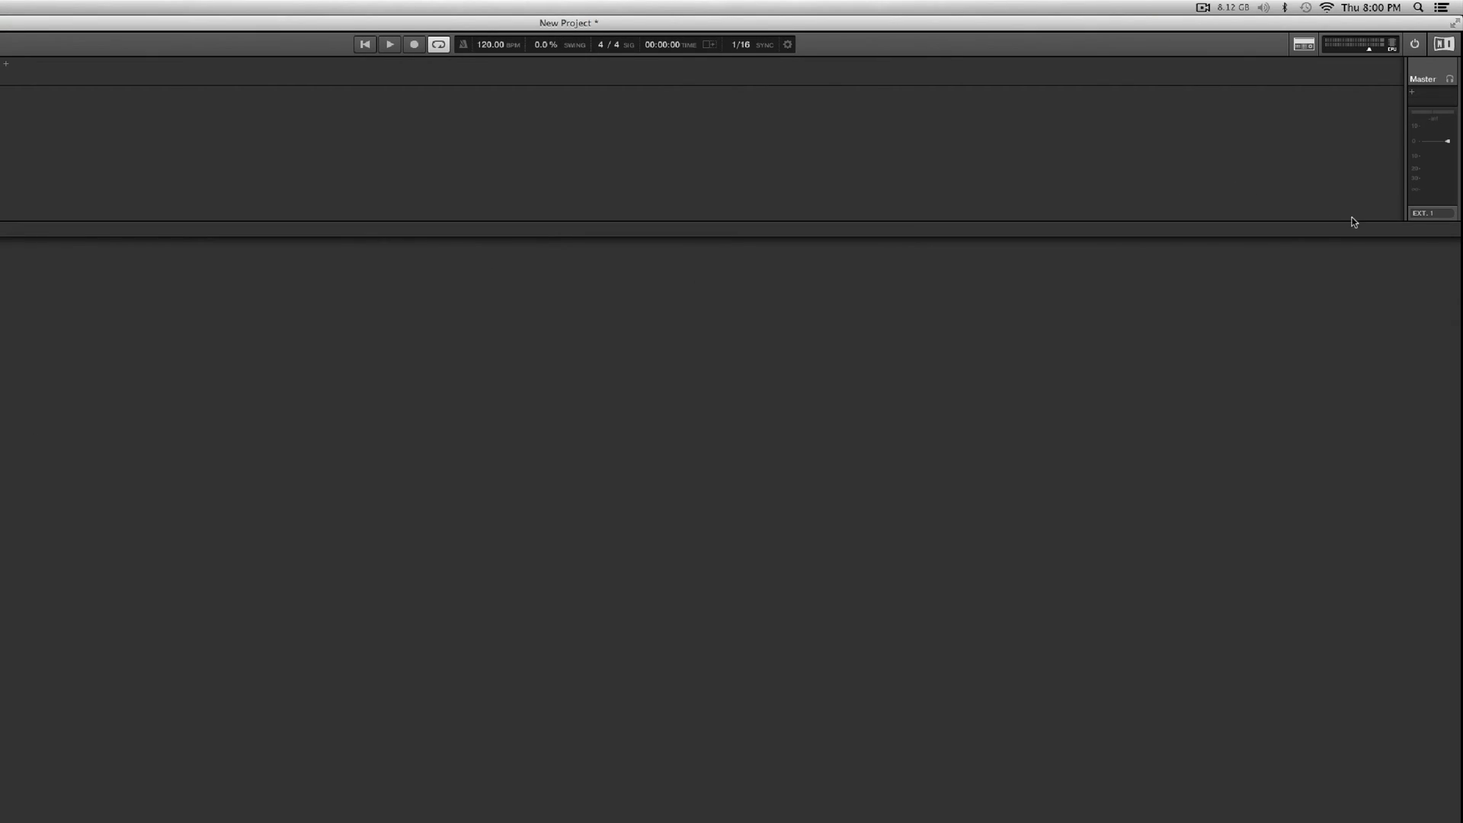
pyautogui.click(1435, 219)
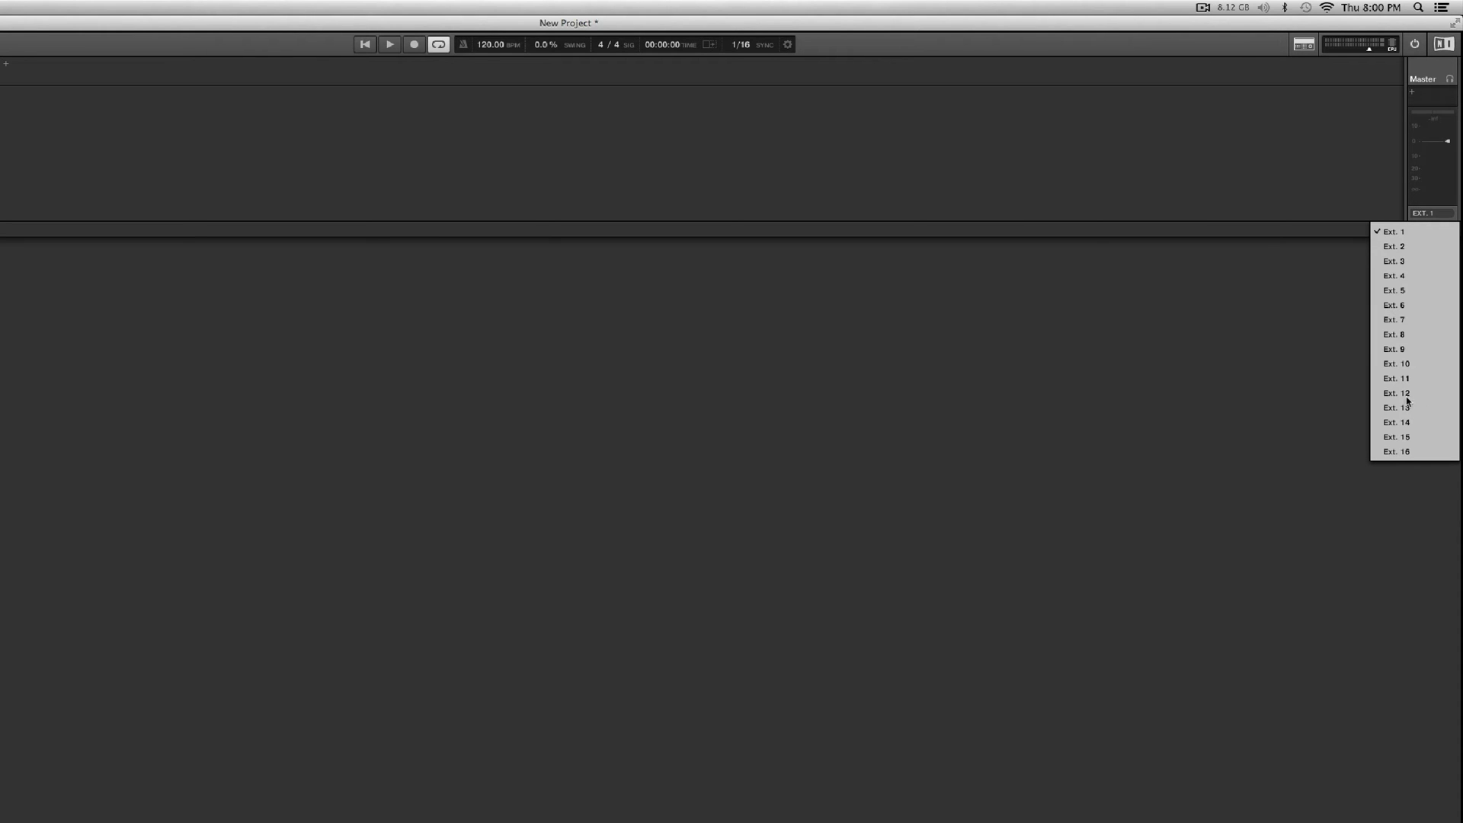
pyautogui.click(951, 447)
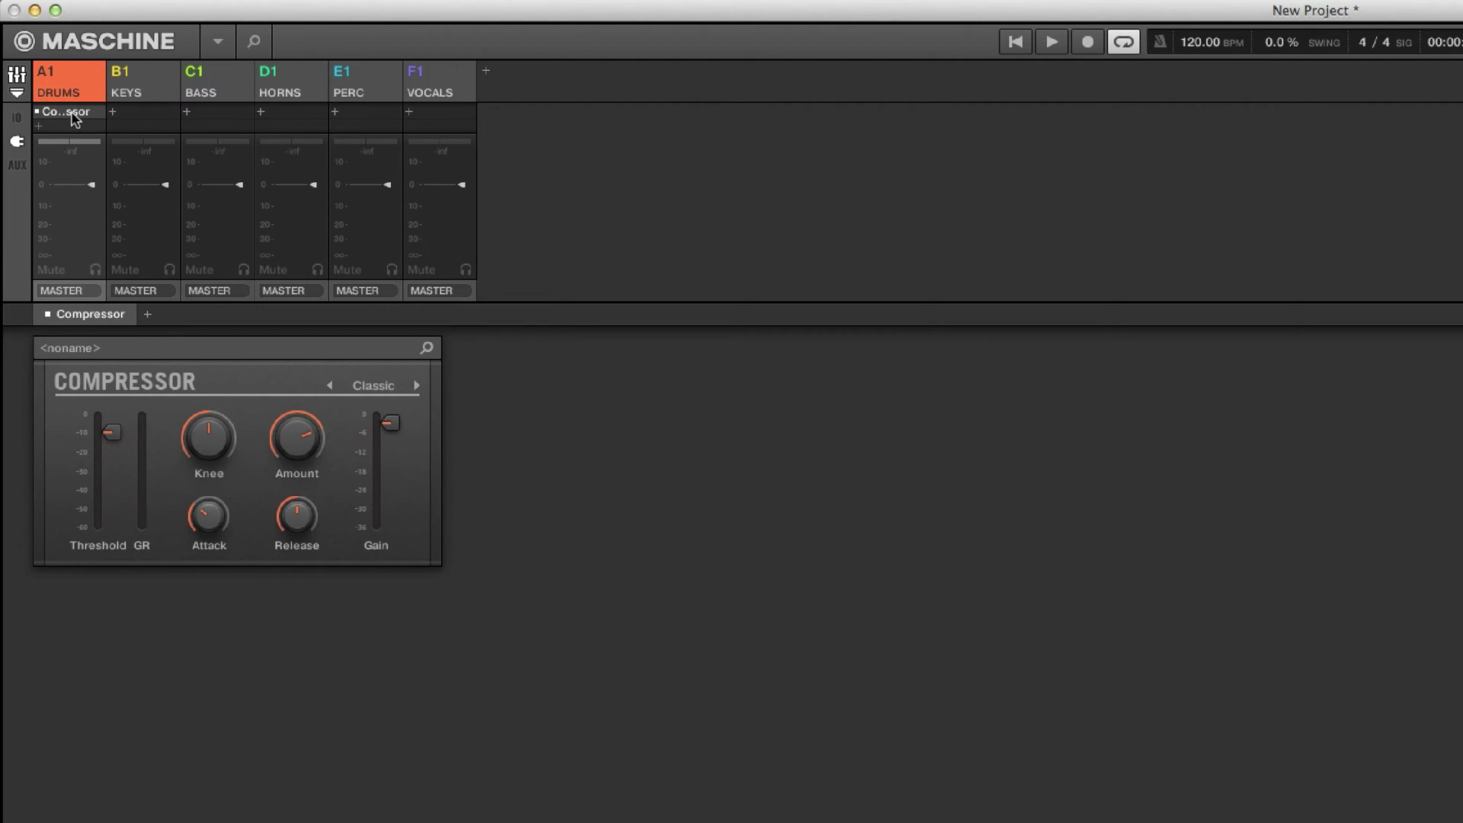
# Copy the Compressor from the DRUMS group to the KEYS, BASS, HORNS, PERC and VOCALS groups
pyautogui.click(118, 90)
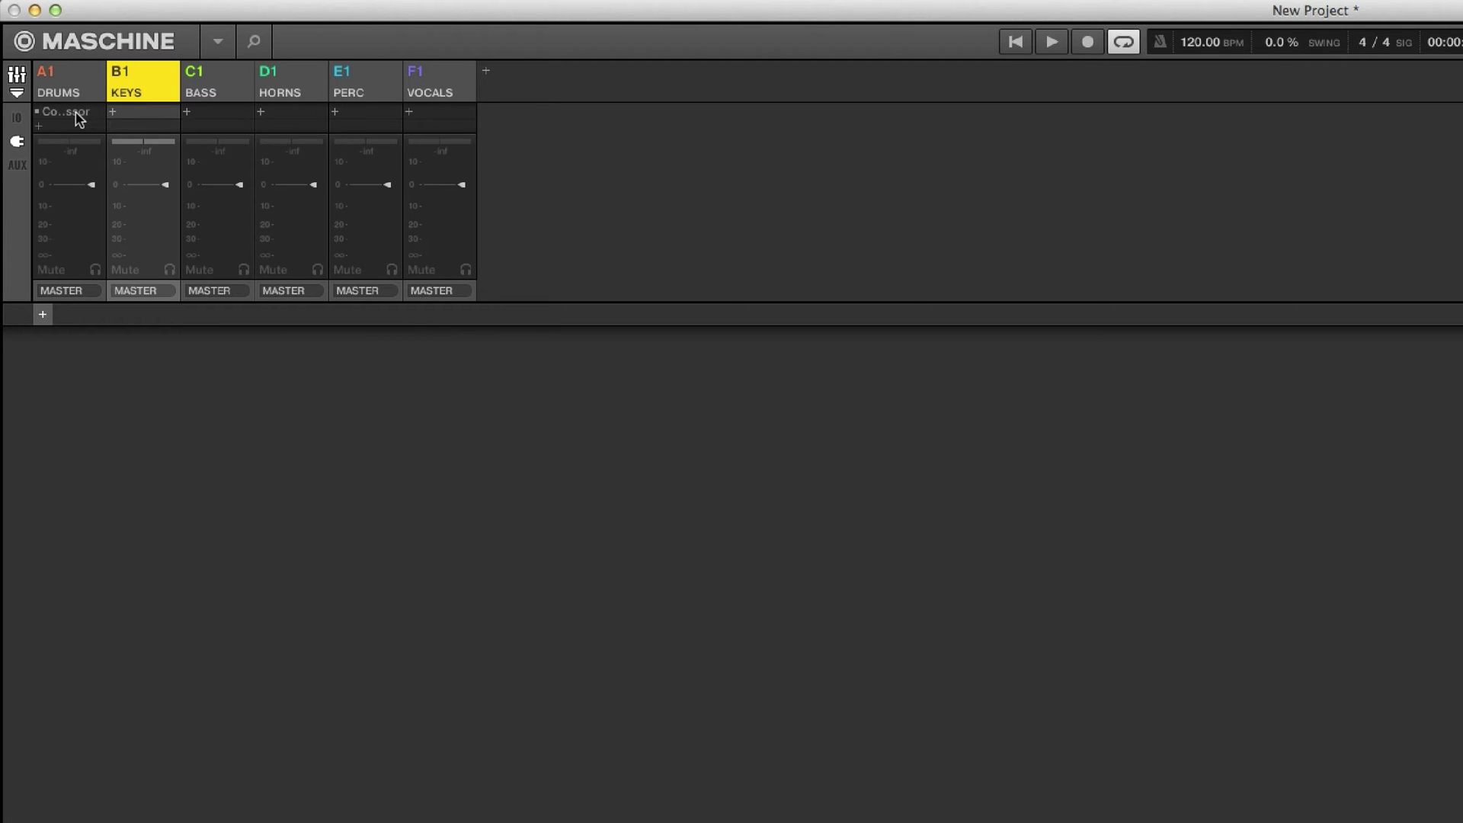
pyautogui.moveTo(75, 120); pyautogui.dragTo(426, 113)
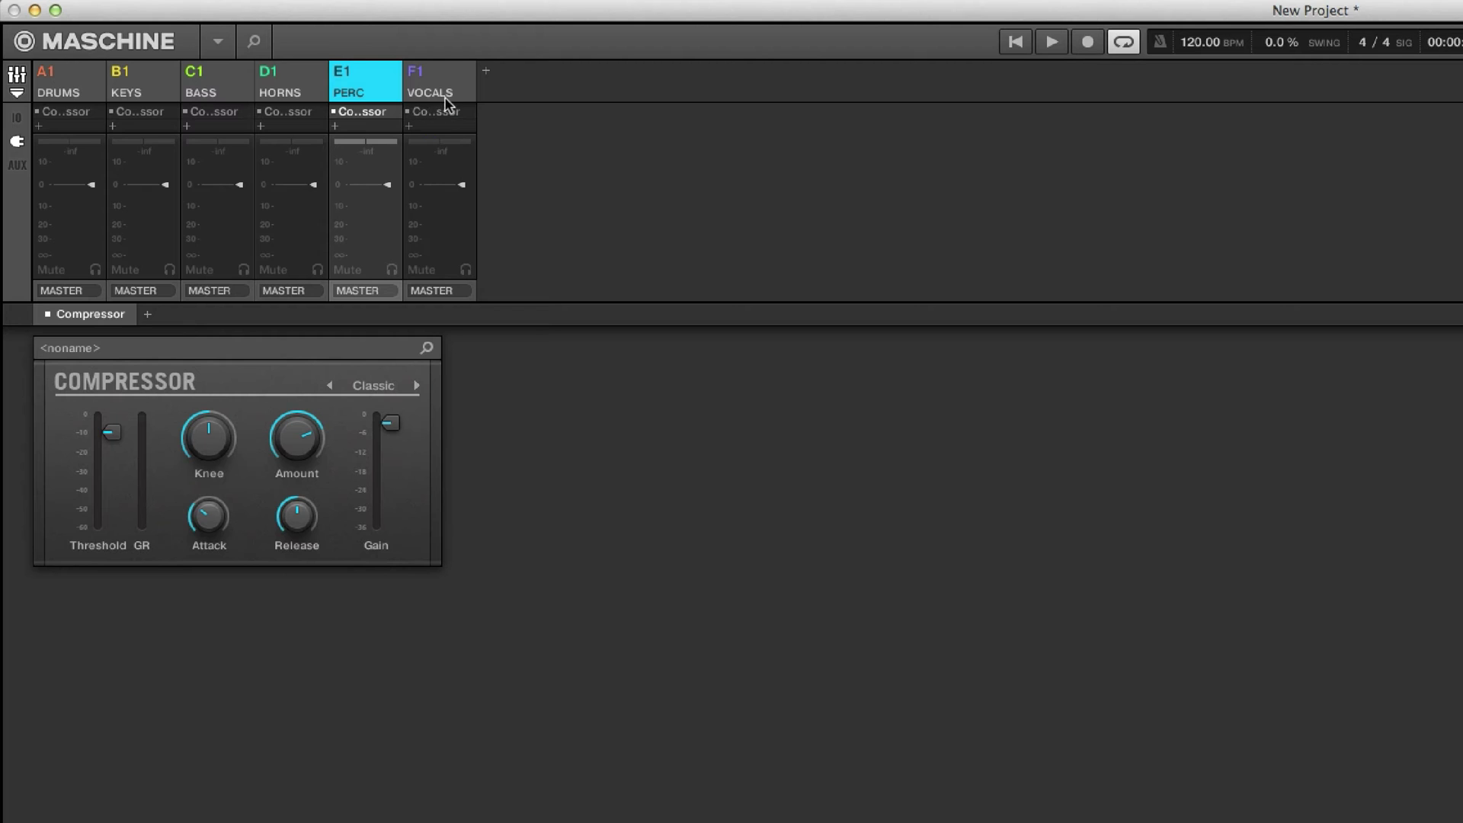
# Return to the arrangement view and display the PERC group's Compressor parameters
pyautogui.press('super+m')
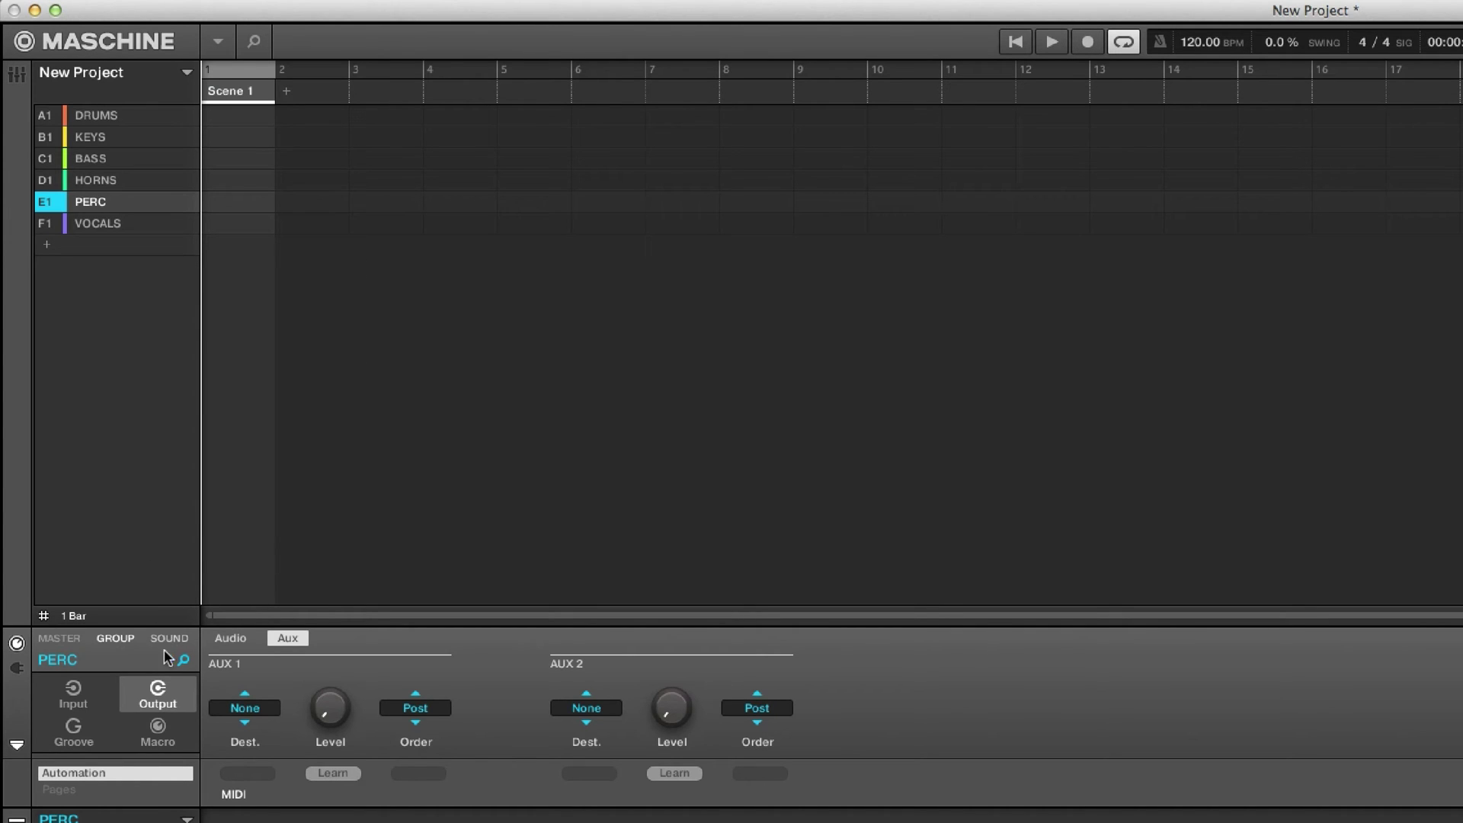
pyautogui.click(18, 669)
pyautogui.click(15, 646)
pyautogui.click(21, 668)
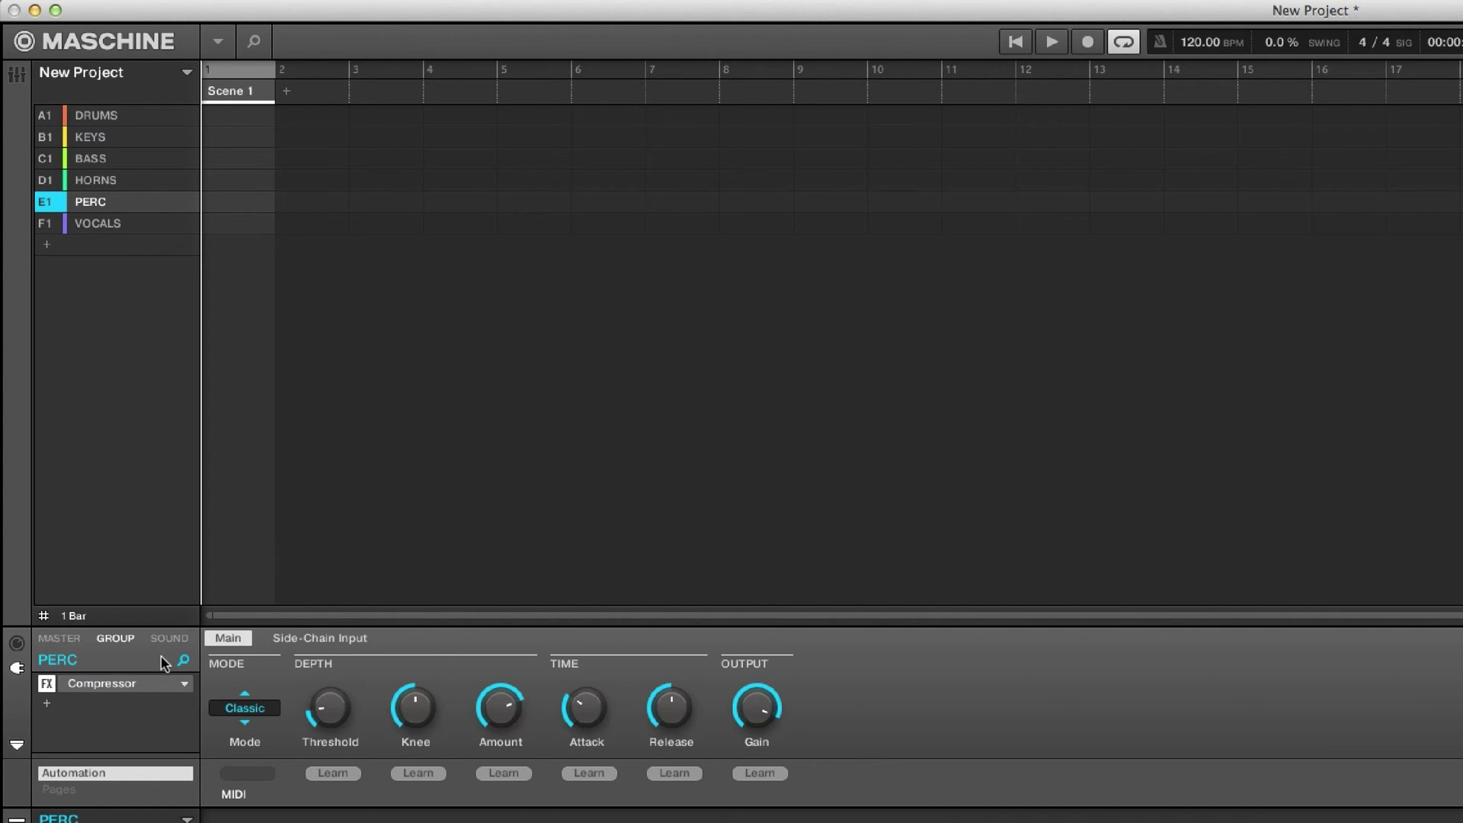
# Check the Compressor parameters of the HORNS, VOCALS, KEYS, BASS, PERC and DRUMS groups in turn
pyautogui.click(114, 179)
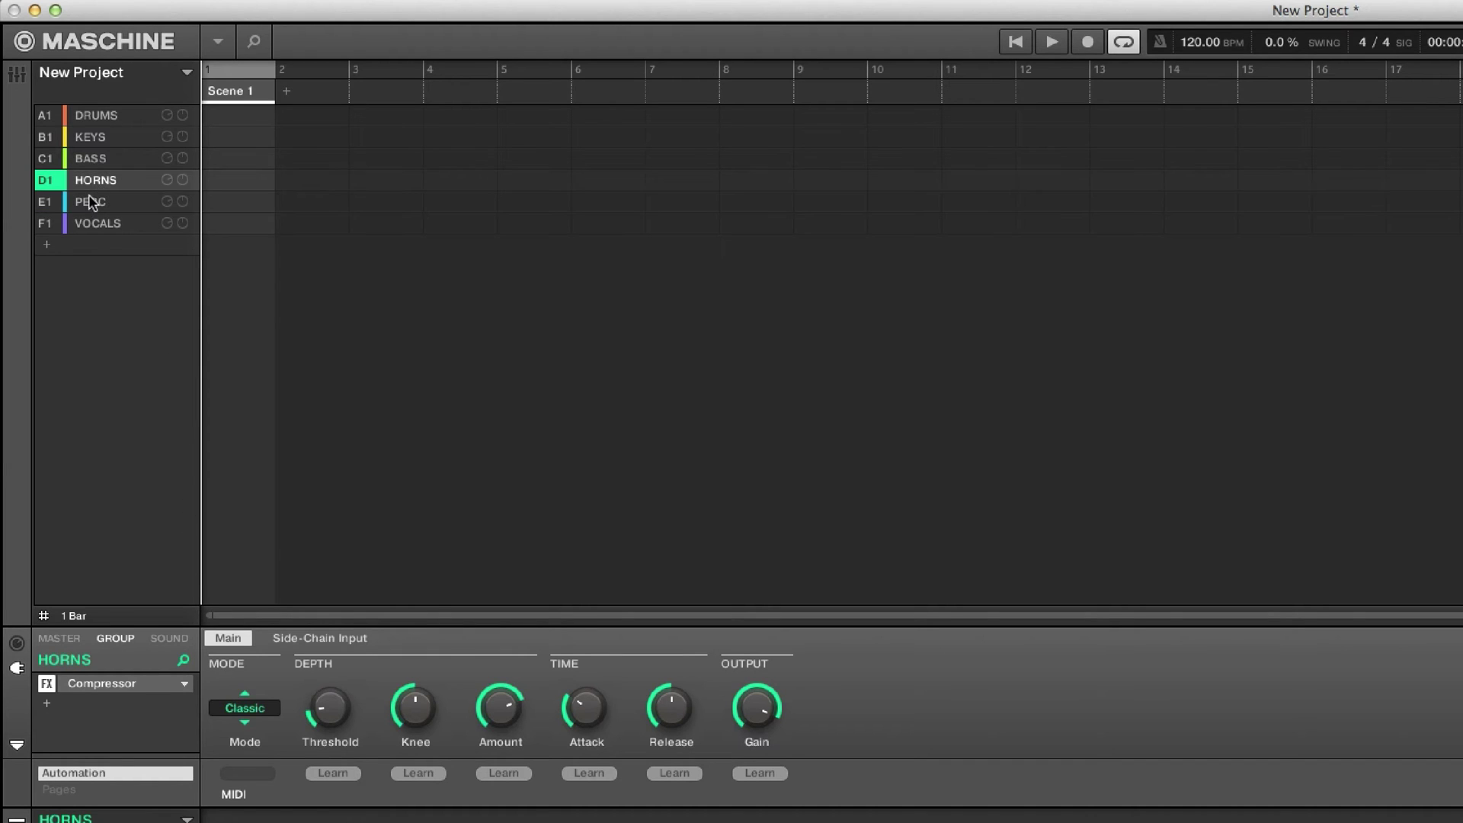
pyautogui.click(92, 224)
pyautogui.click(88, 136)
pyautogui.click(92, 158)
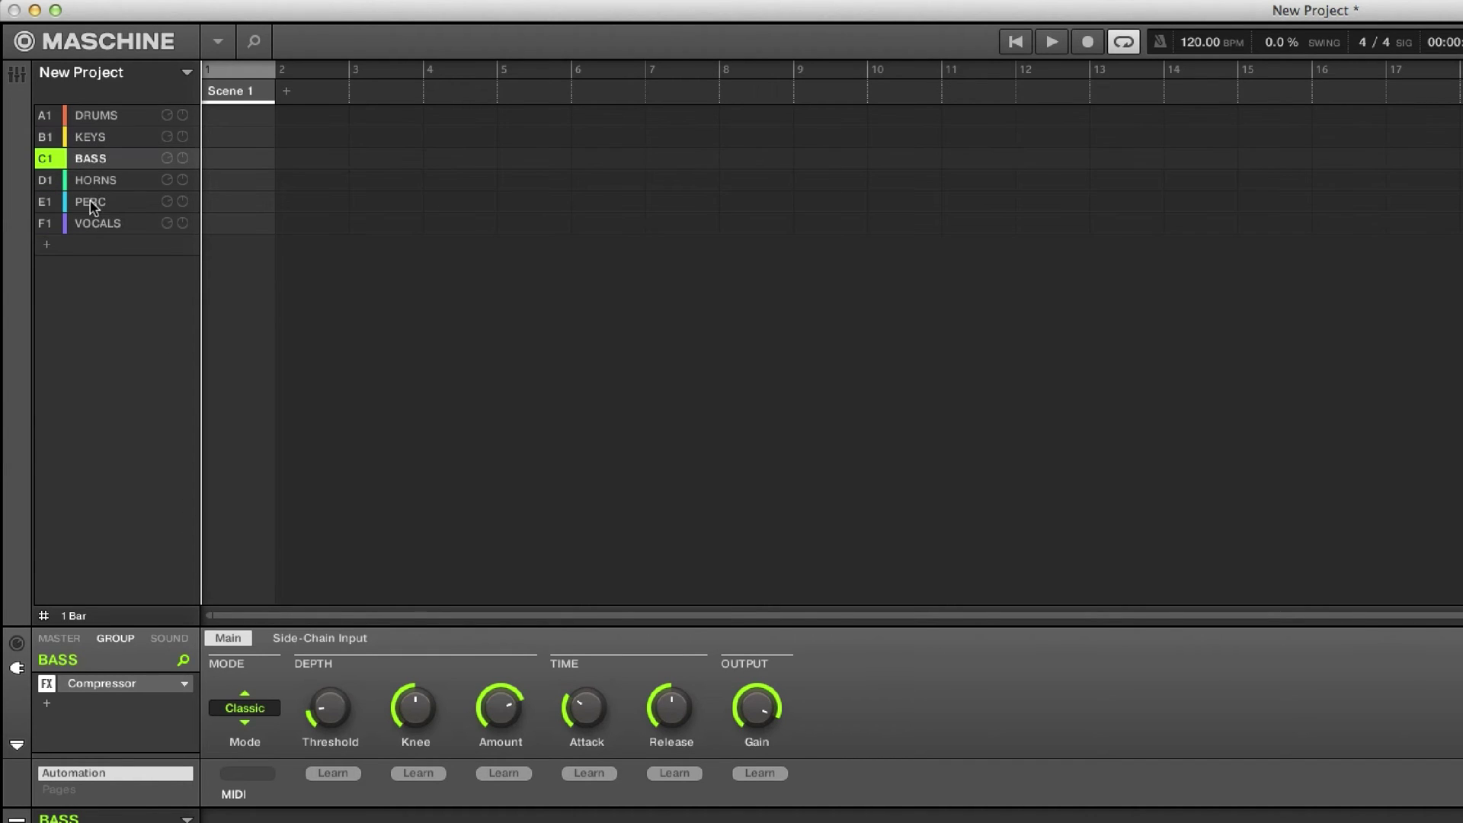
pyautogui.click(93, 201)
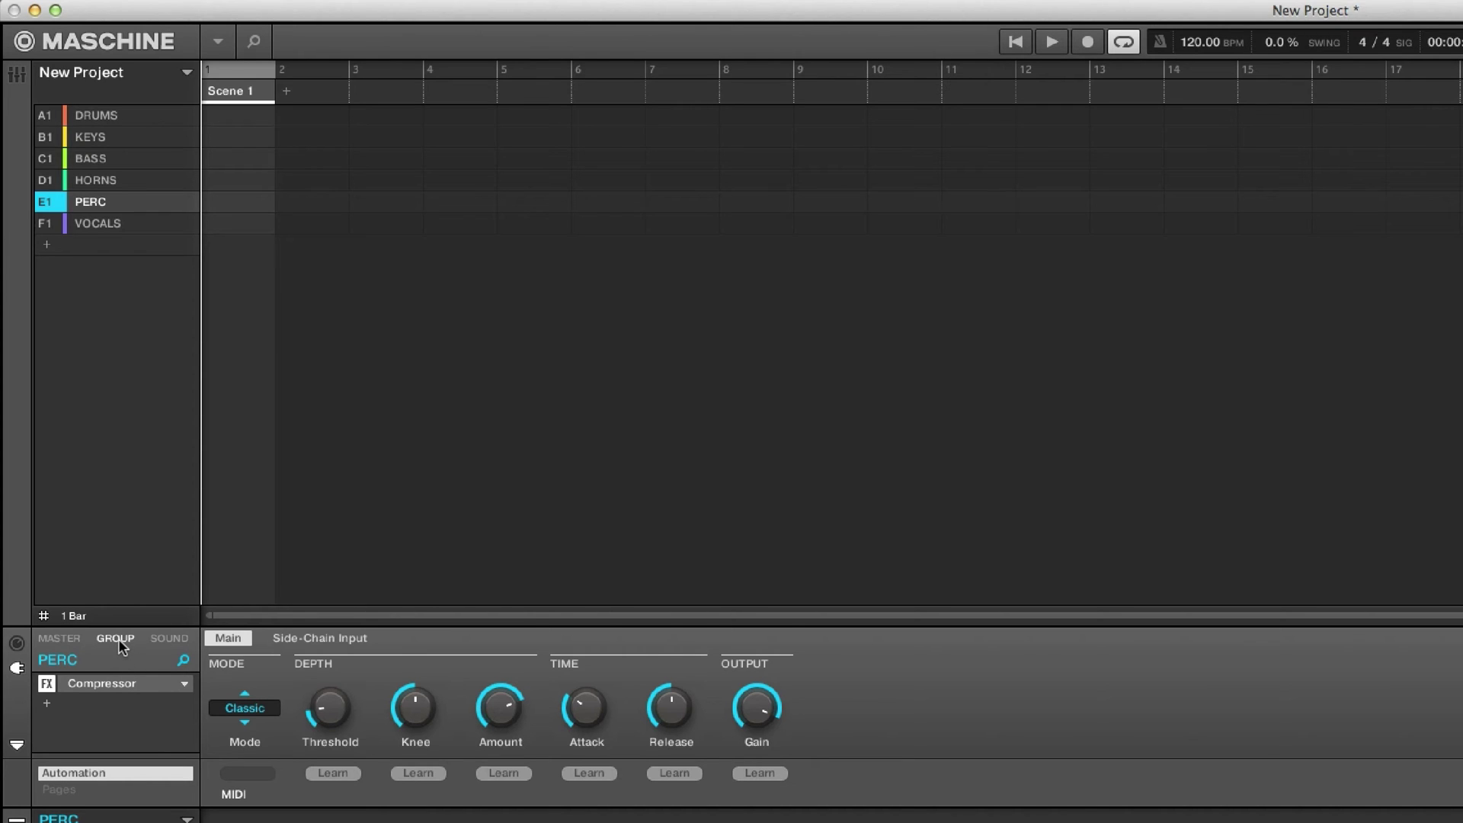
pyautogui.click(90, 118)
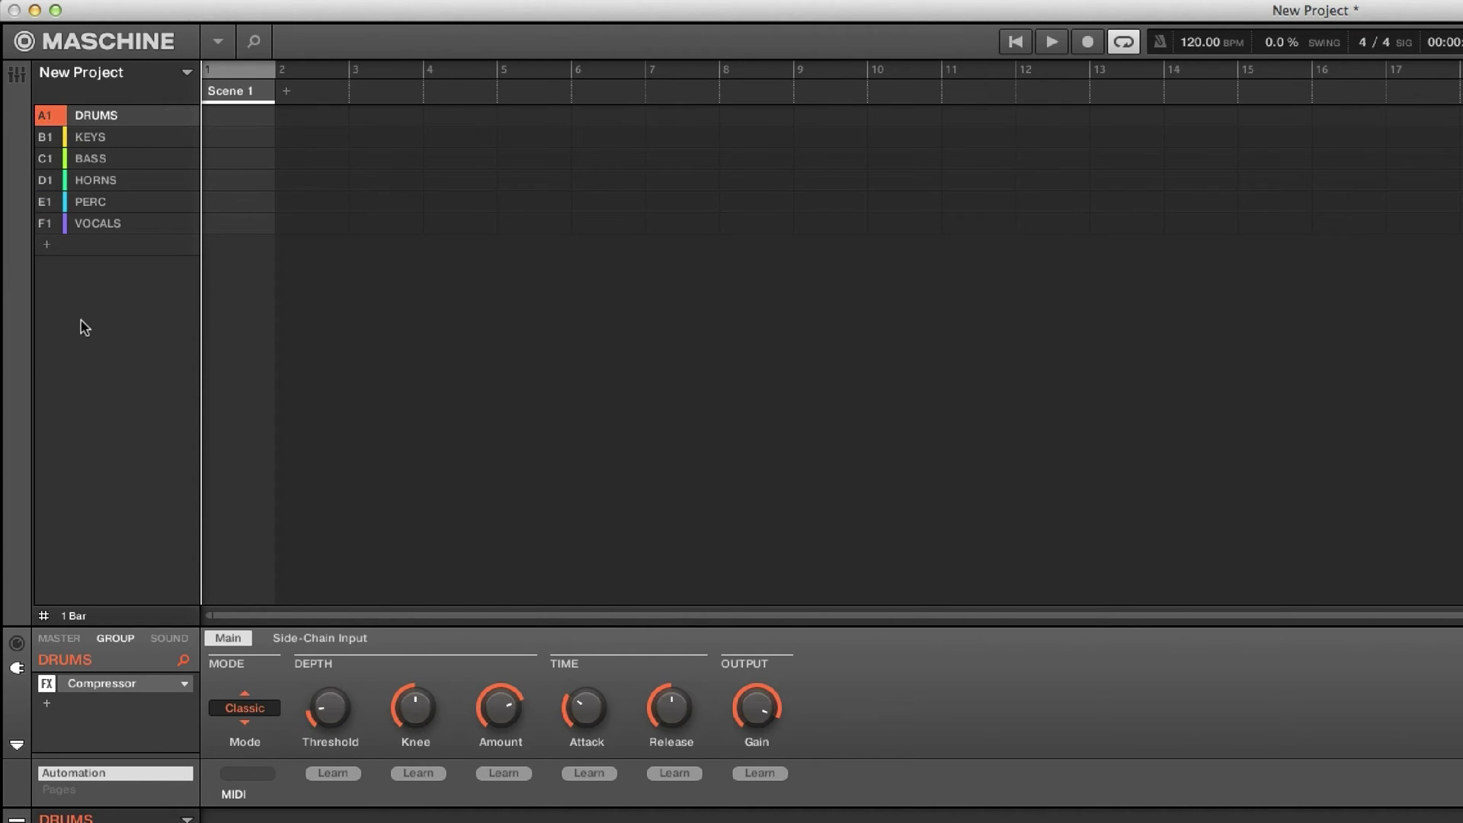
# Load the AUBandpass effect on the LOW TOM sound and clear the effect slot again
pyautogui.click(169, 638)
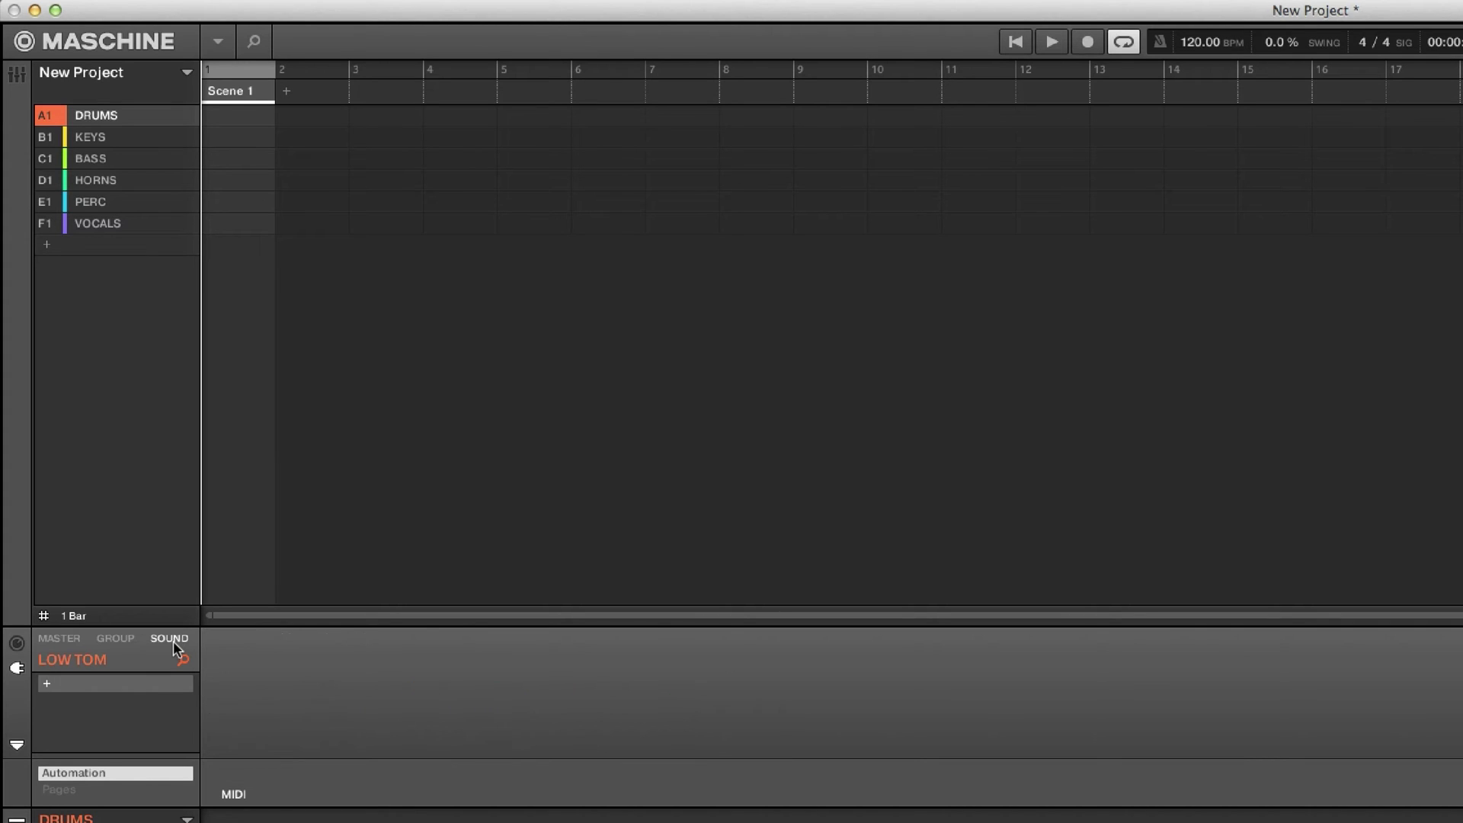
pyautogui.click(47, 683)
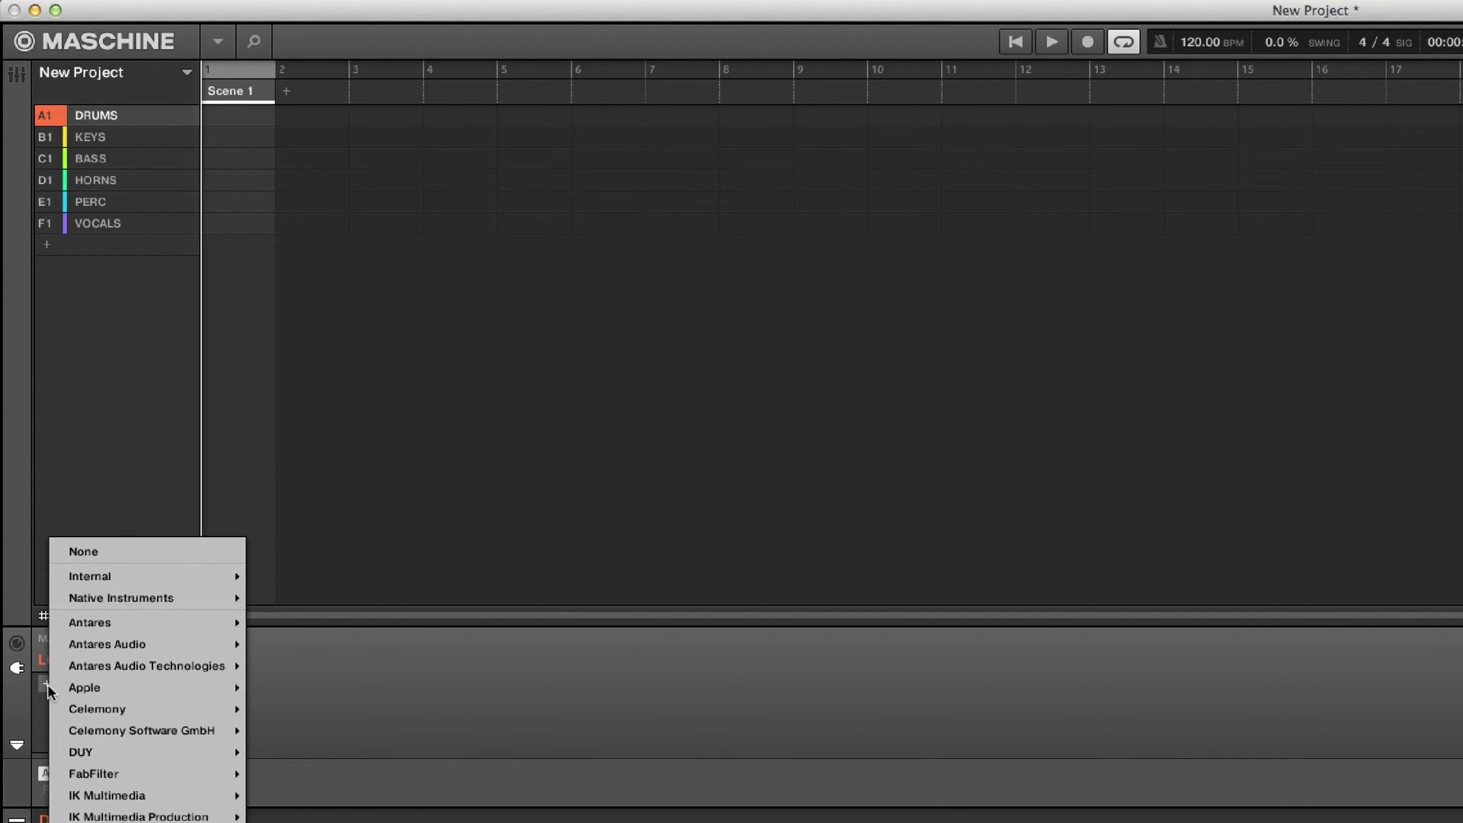
pyautogui.moveTo(115, 687)
pyautogui.press('Return')
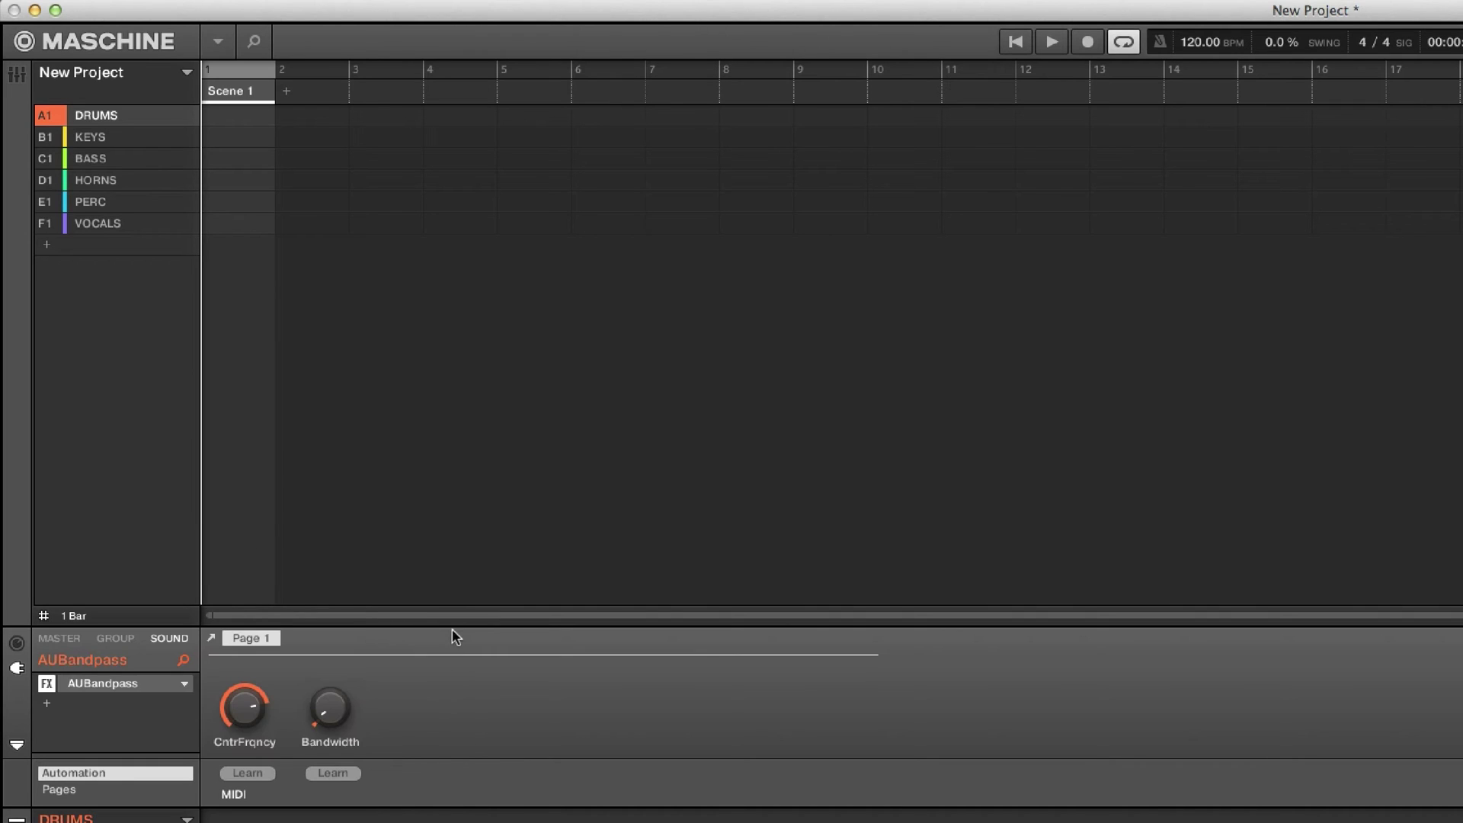
pyautogui.click(186, 685)
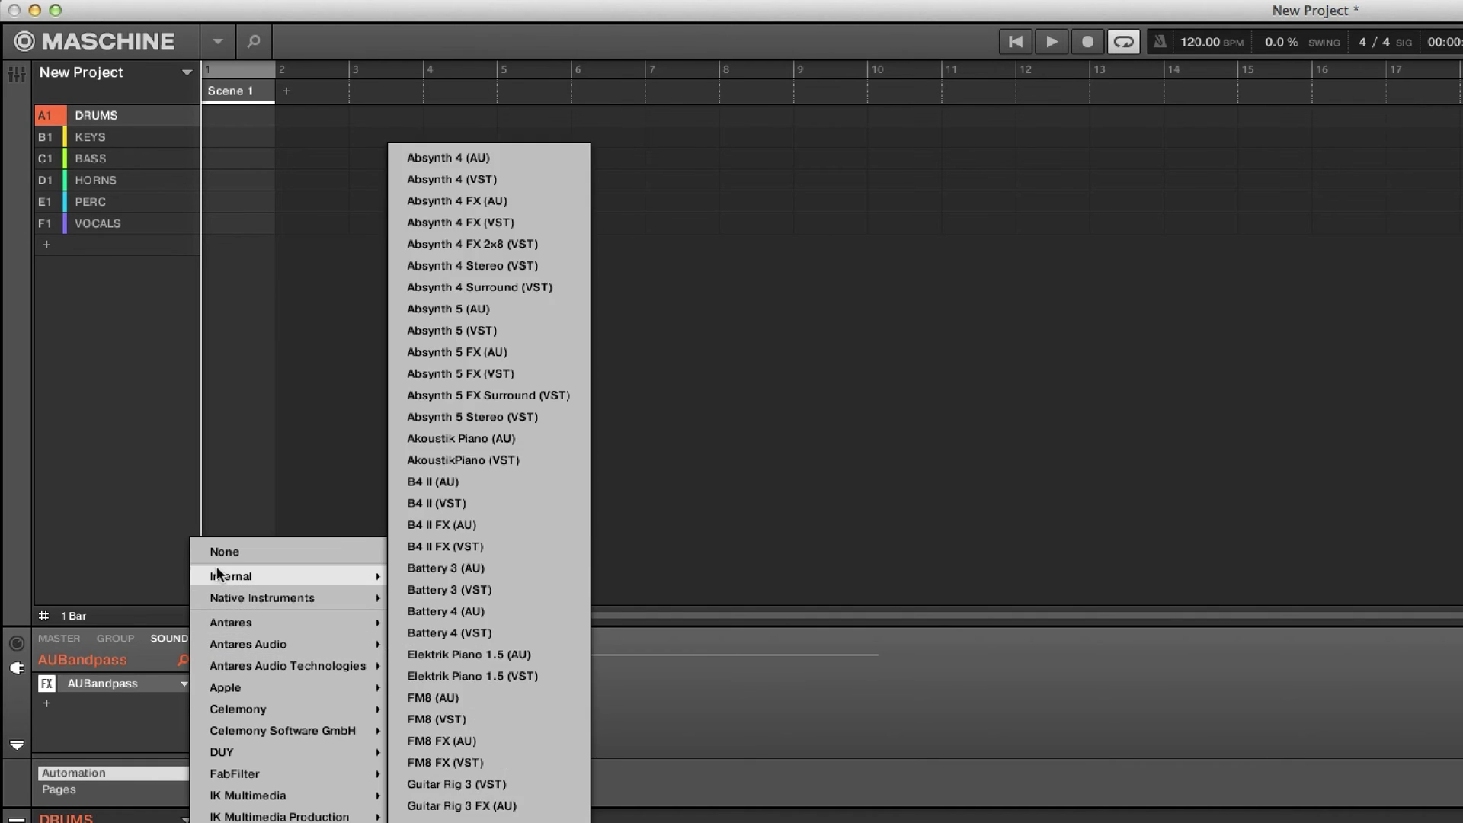
pyautogui.click(221, 551)
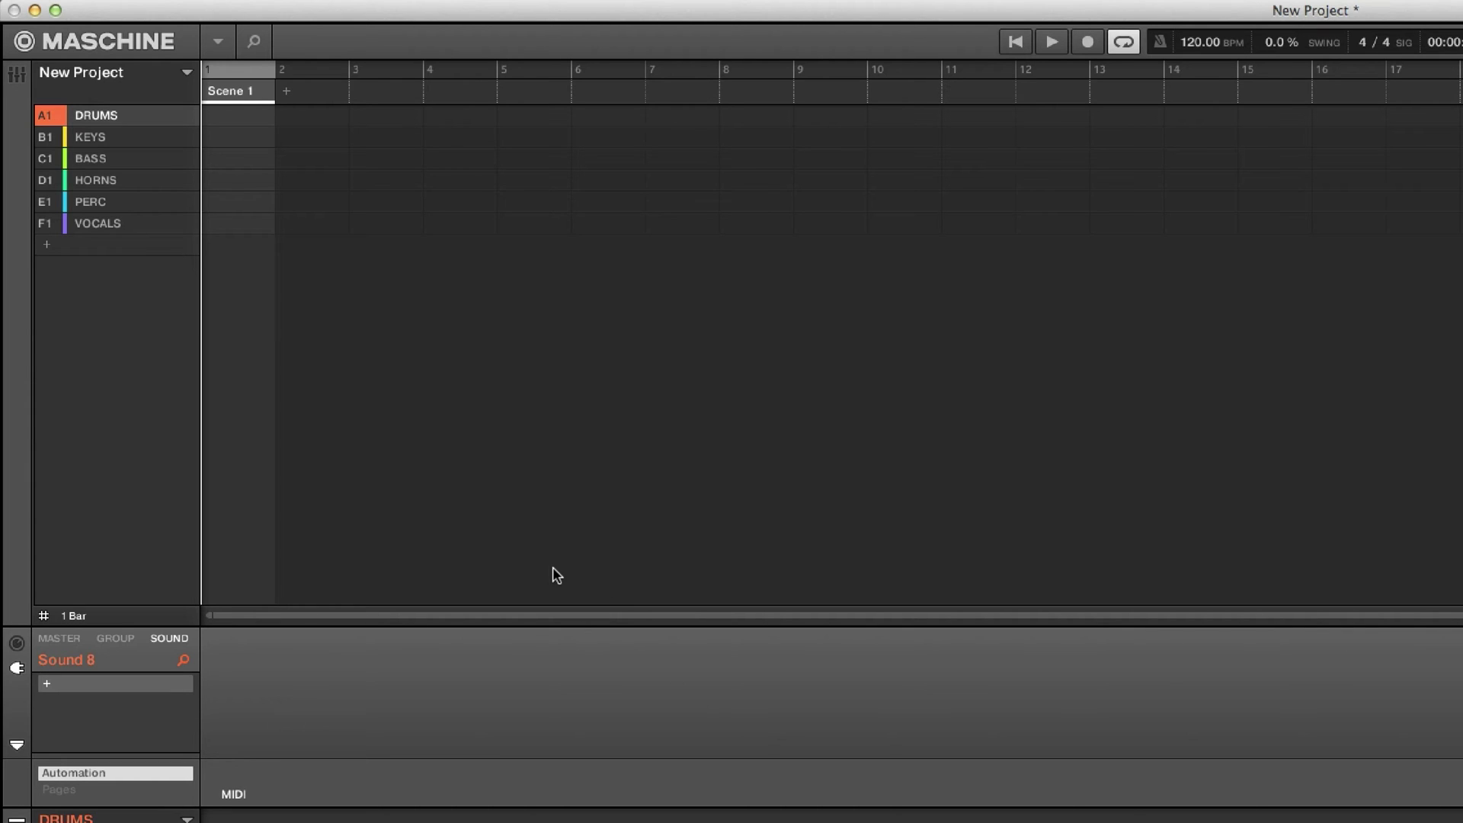
# Check the DRUMS group's sound channels in the mixer, and view the group's Compressor in the arrangement view
pyautogui.press('super+m')
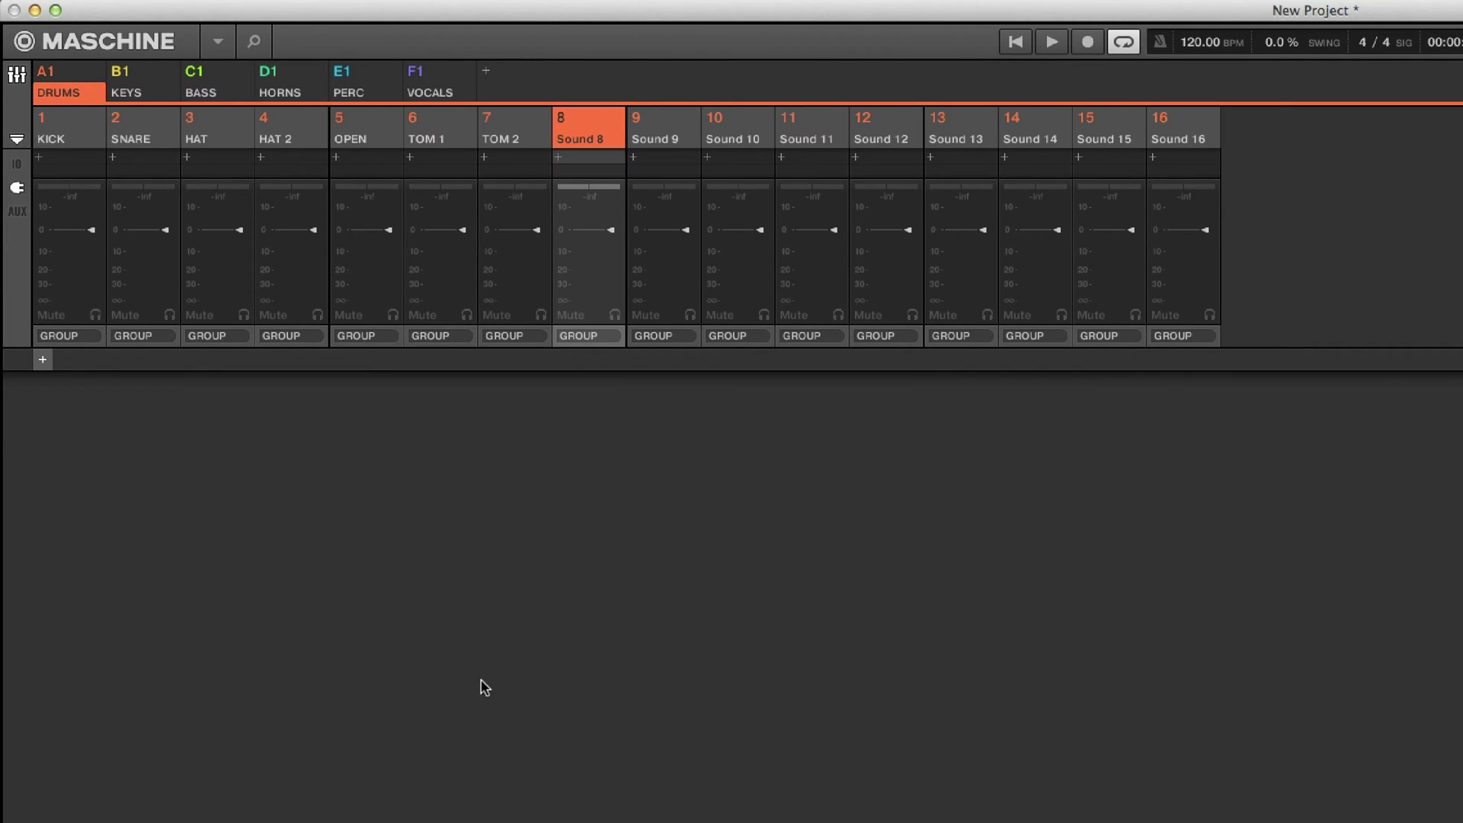
pyautogui.press('super+m')
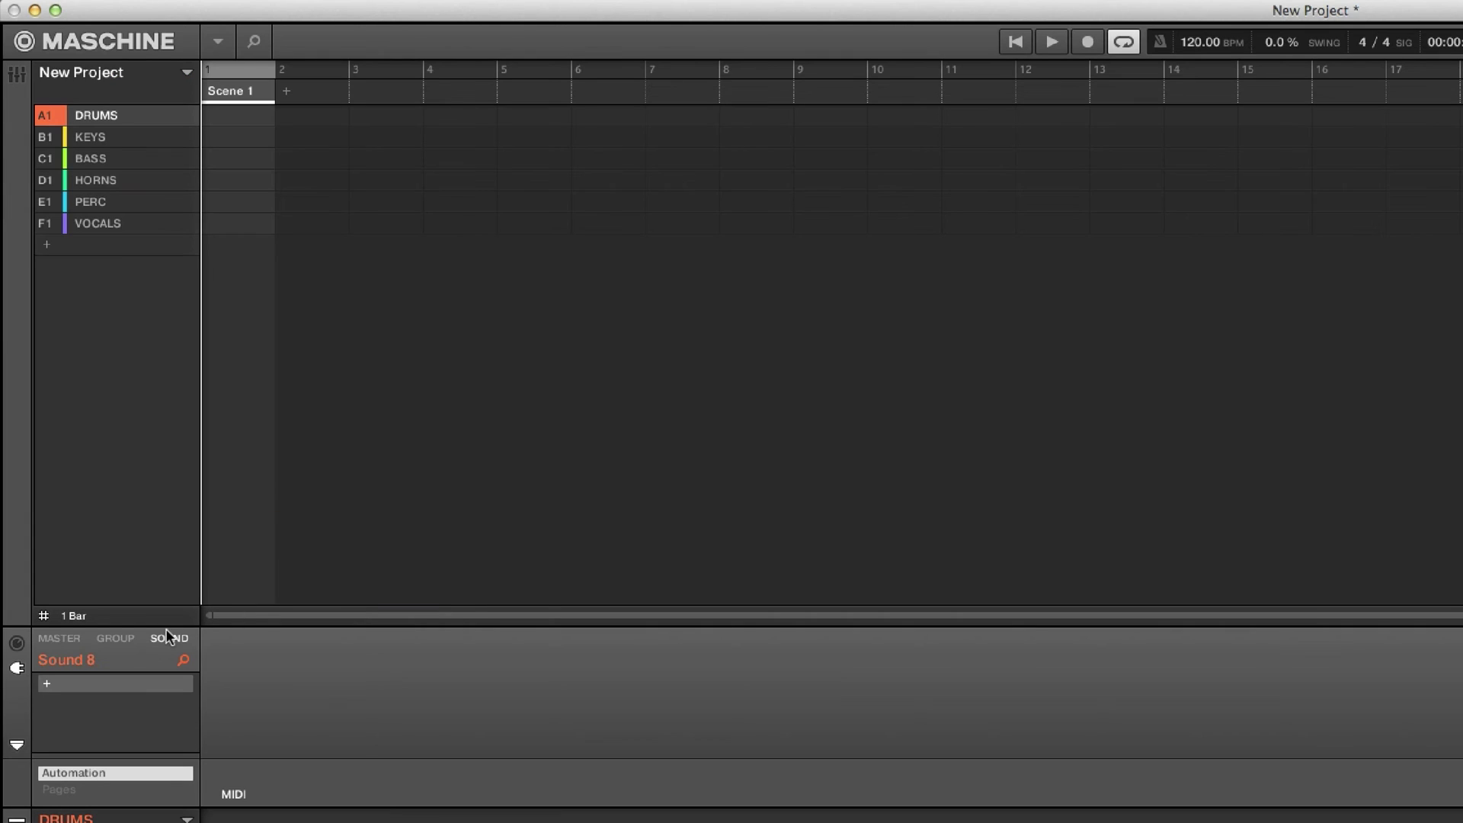
pyautogui.click(123, 643)
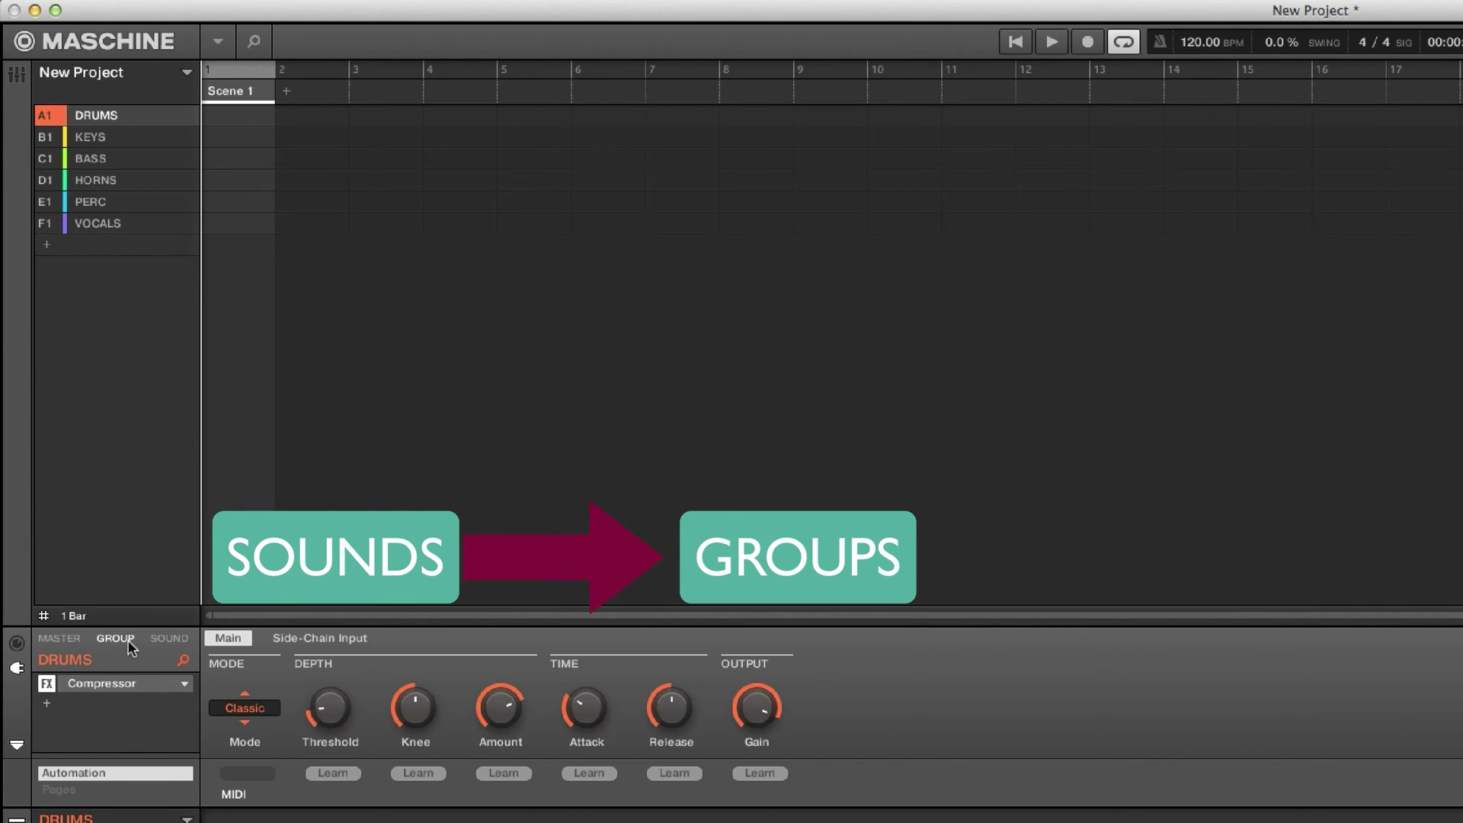
# Add the internal Compressor effect to the Master channel
pyautogui.click(61, 640)
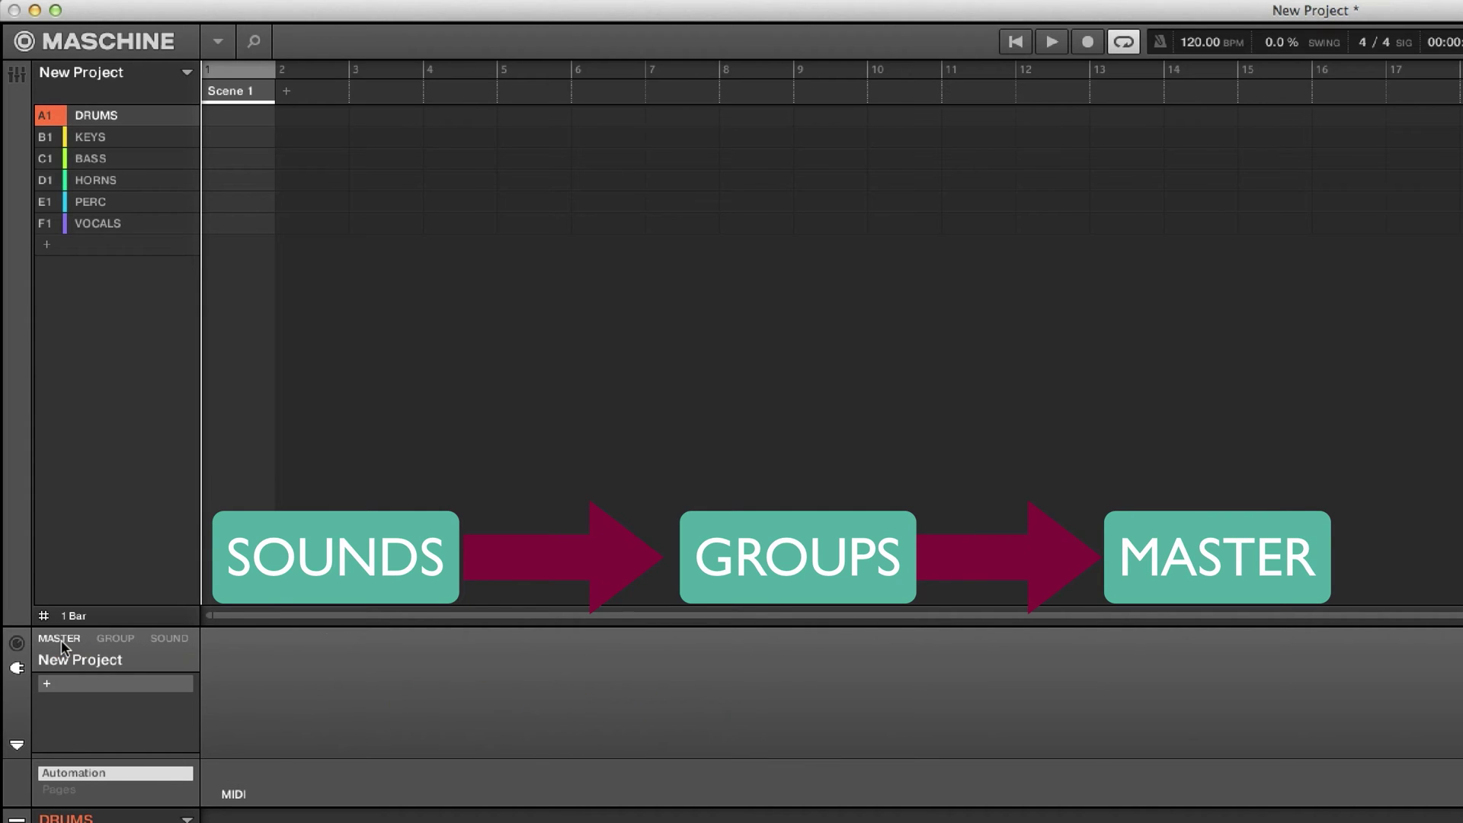
pyautogui.click(48, 685)
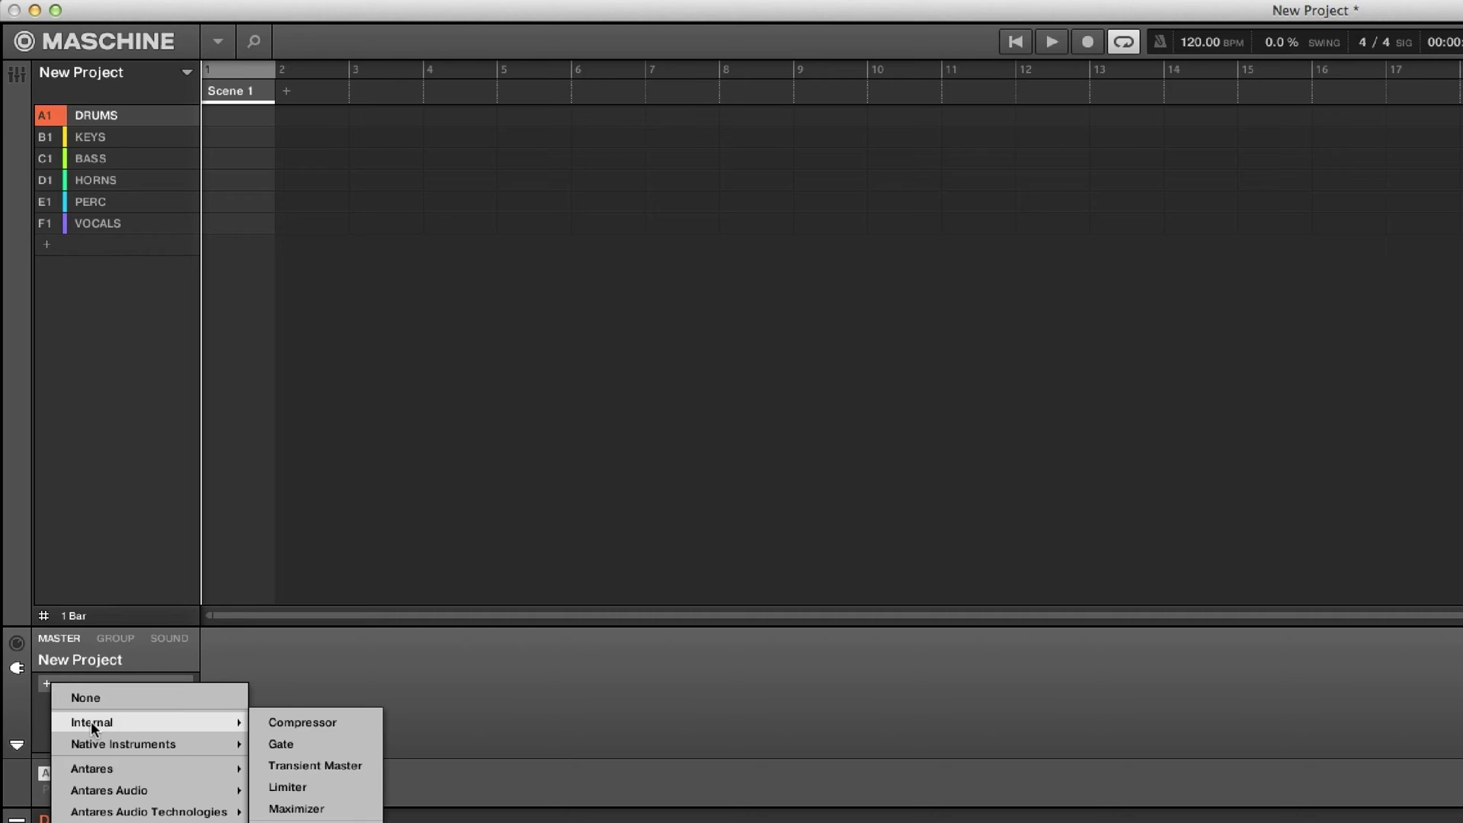
pyautogui.moveTo(153, 768)
pyautogui.click(308, 696)
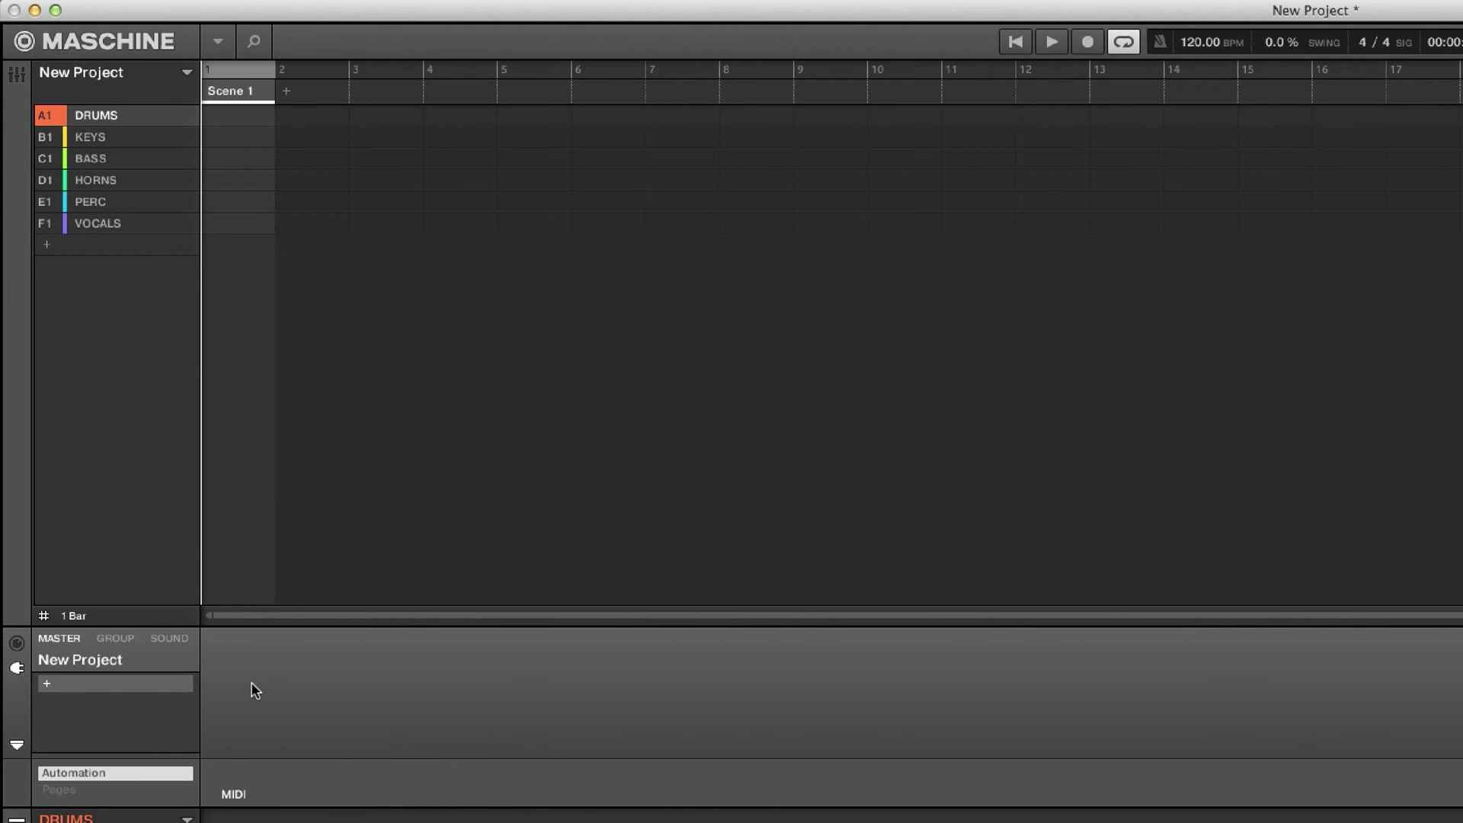
pyautogui.click(52, 685)
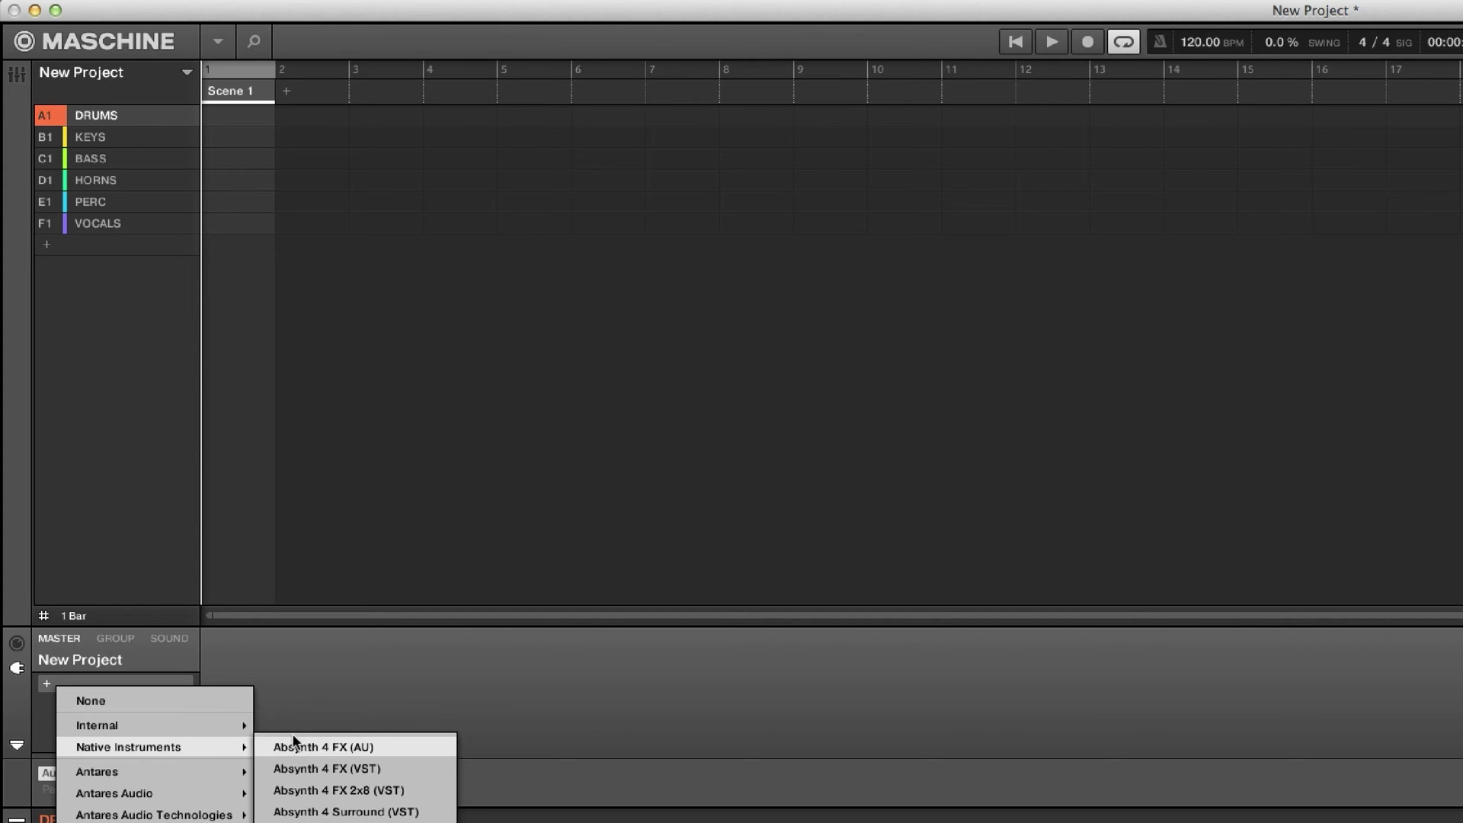
pyautogui.click(268, 724)
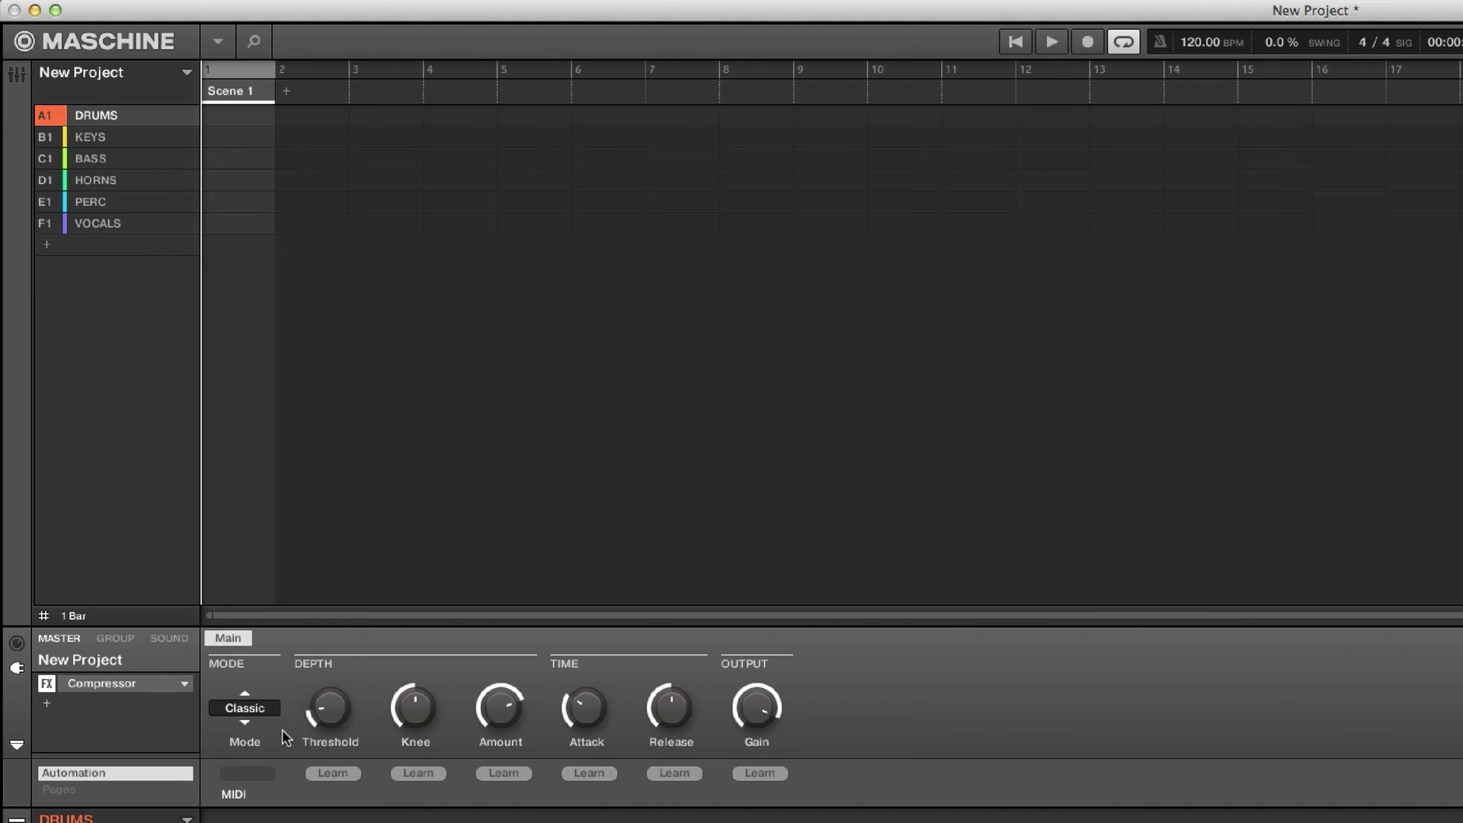
# Add a new group below VOCALS and name it MIXBUSS
pyautogui.click(83, 250)
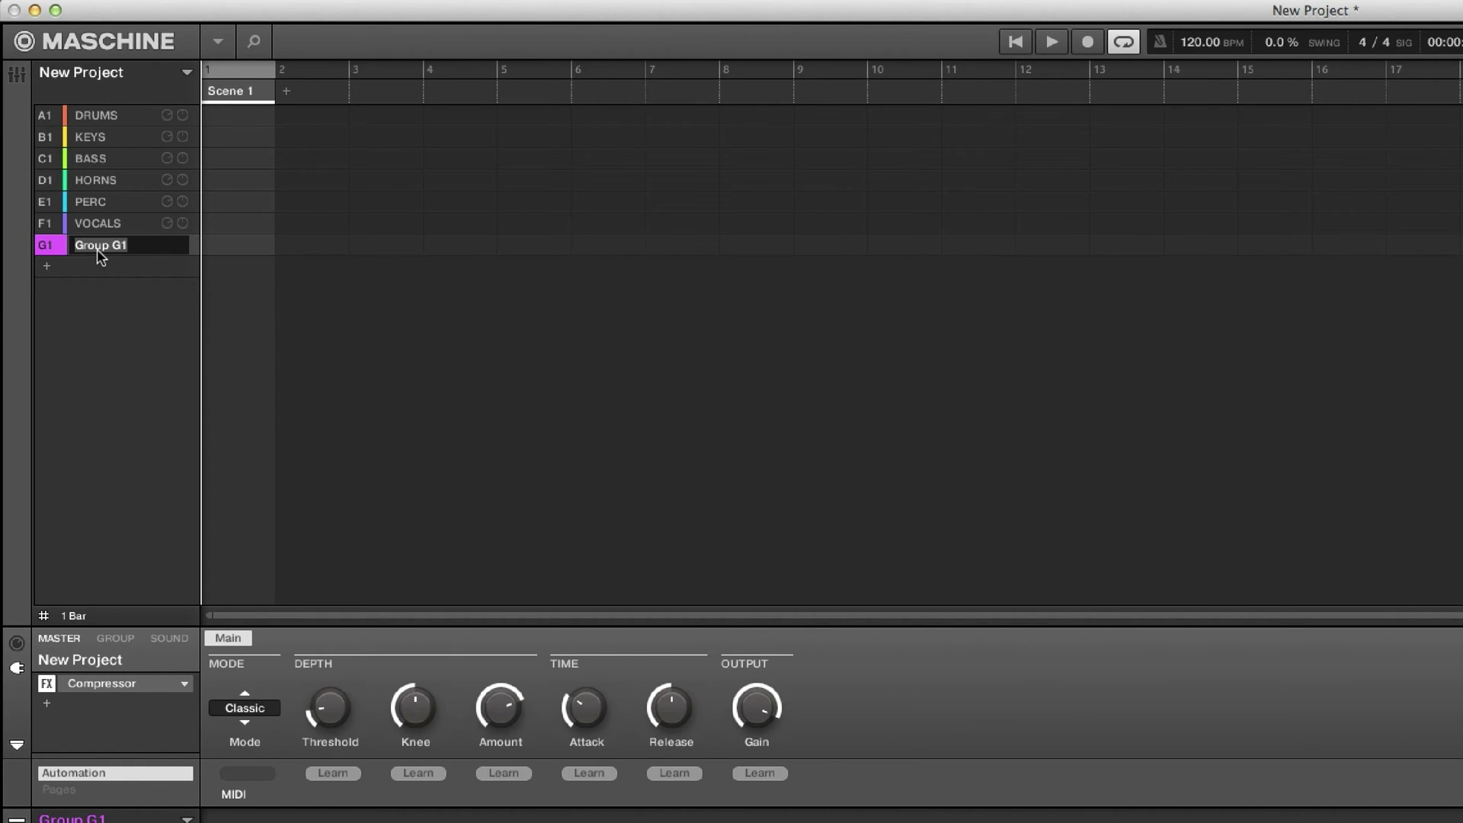
pyautogui.write('MIXBUSS')
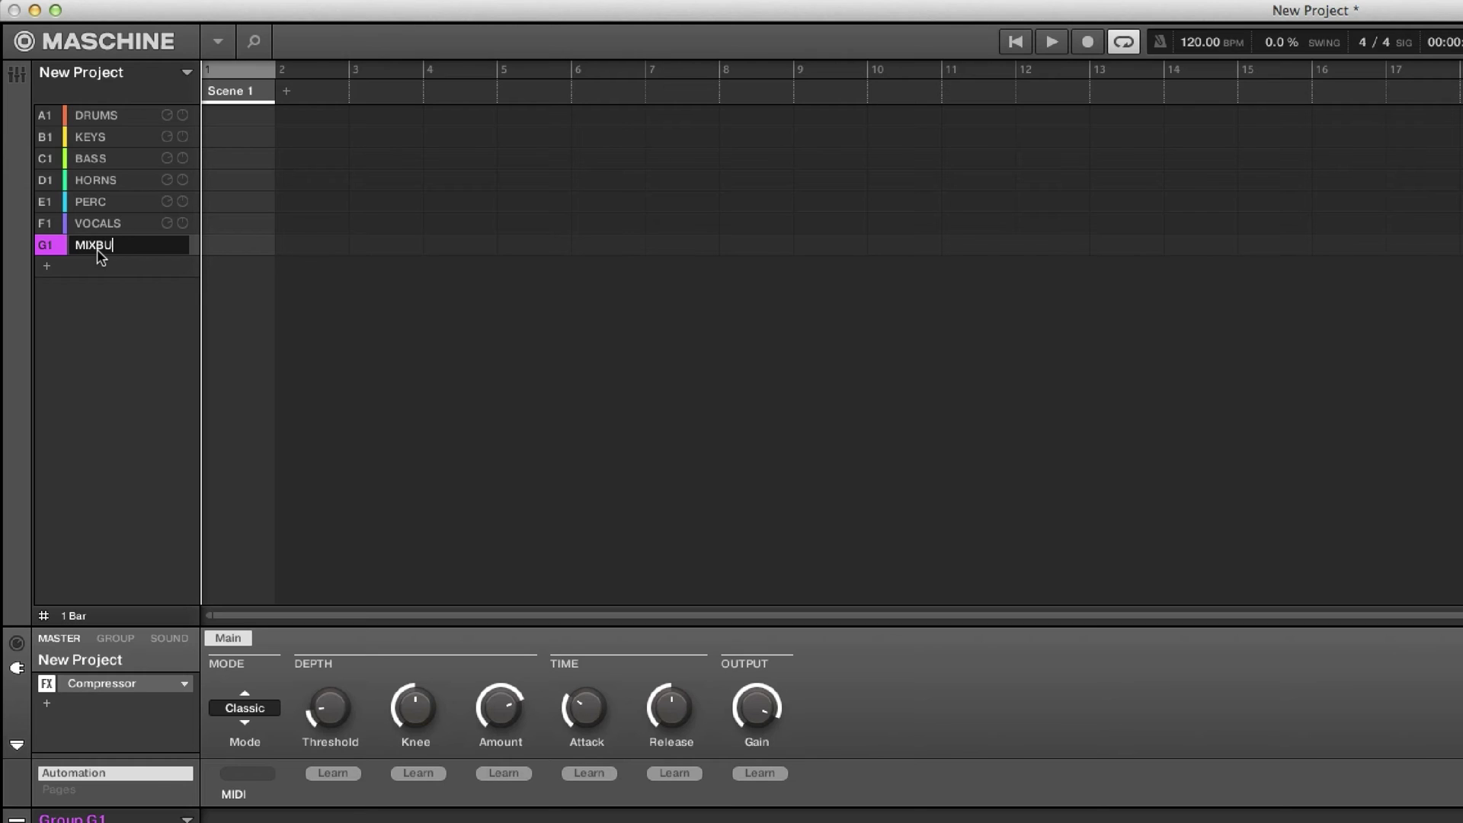
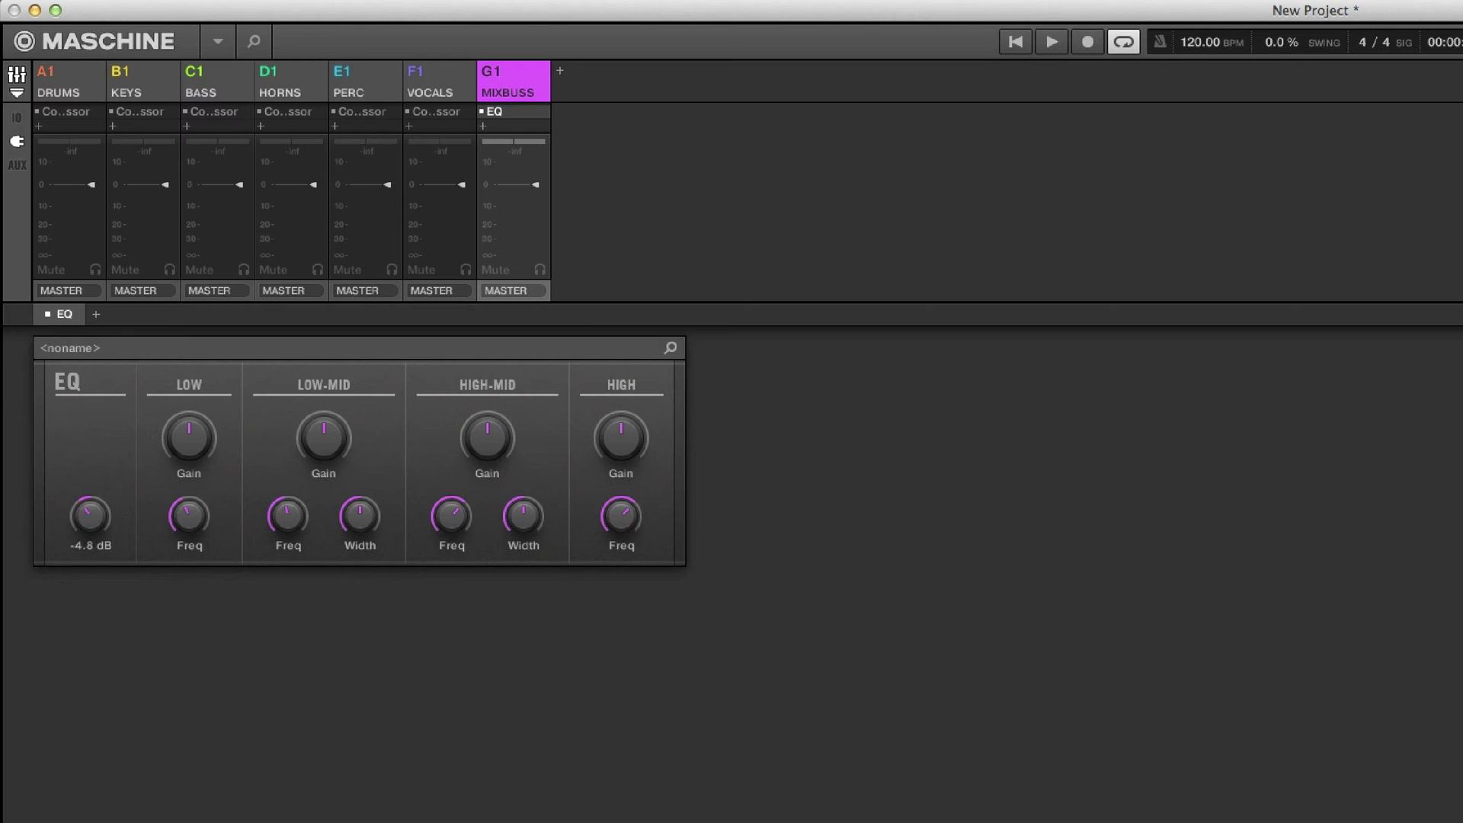
# Route the outputs of the DRUMS, KEYS, BASS, HORNS, PERC and VOCALS groups to G1 - MIXBUSS in the mixer
pyautogui.hotkey('ctrl', 'm')
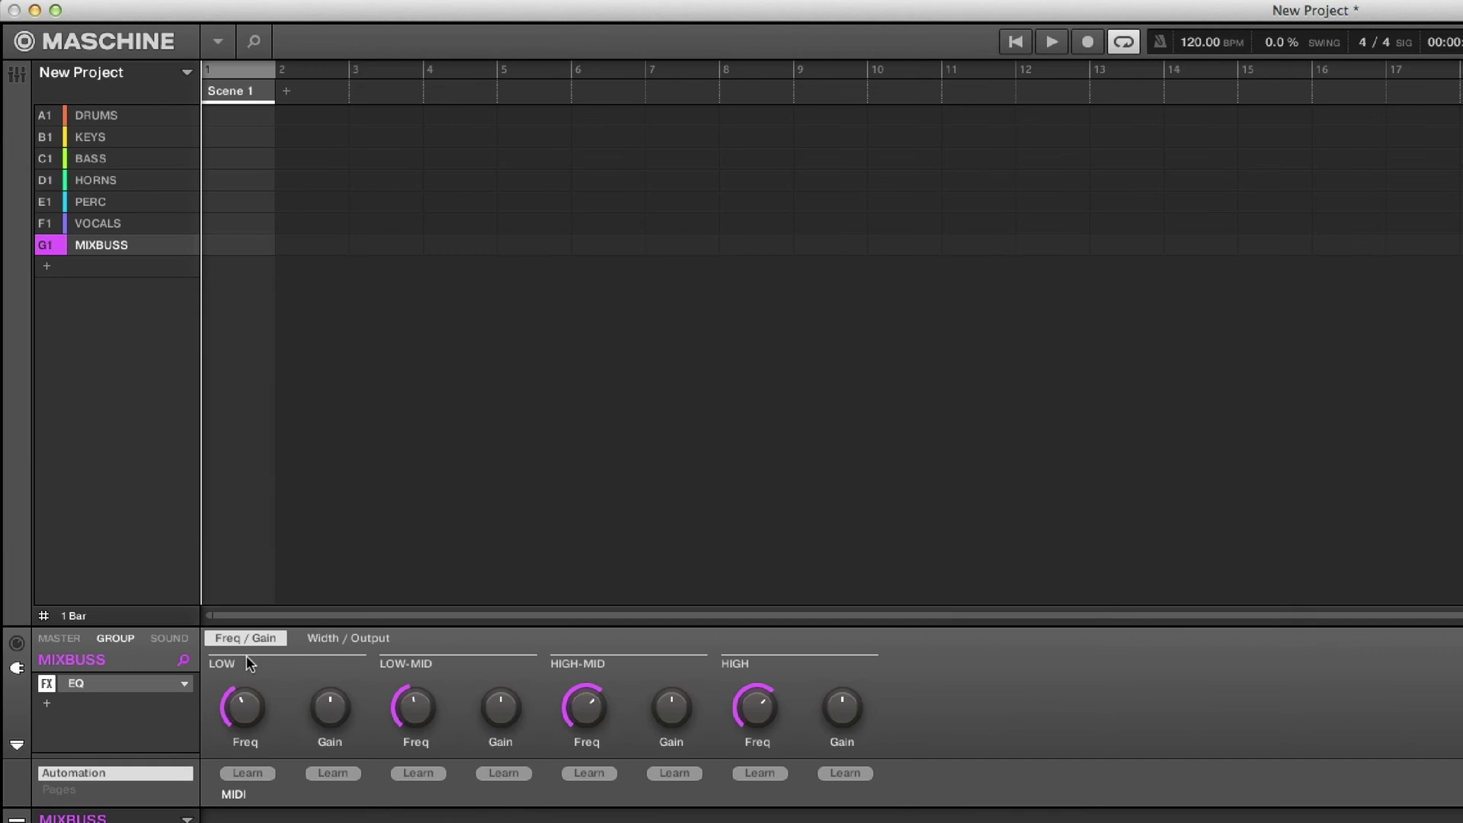
pyautogui.hotkey('ctrl', 'm')
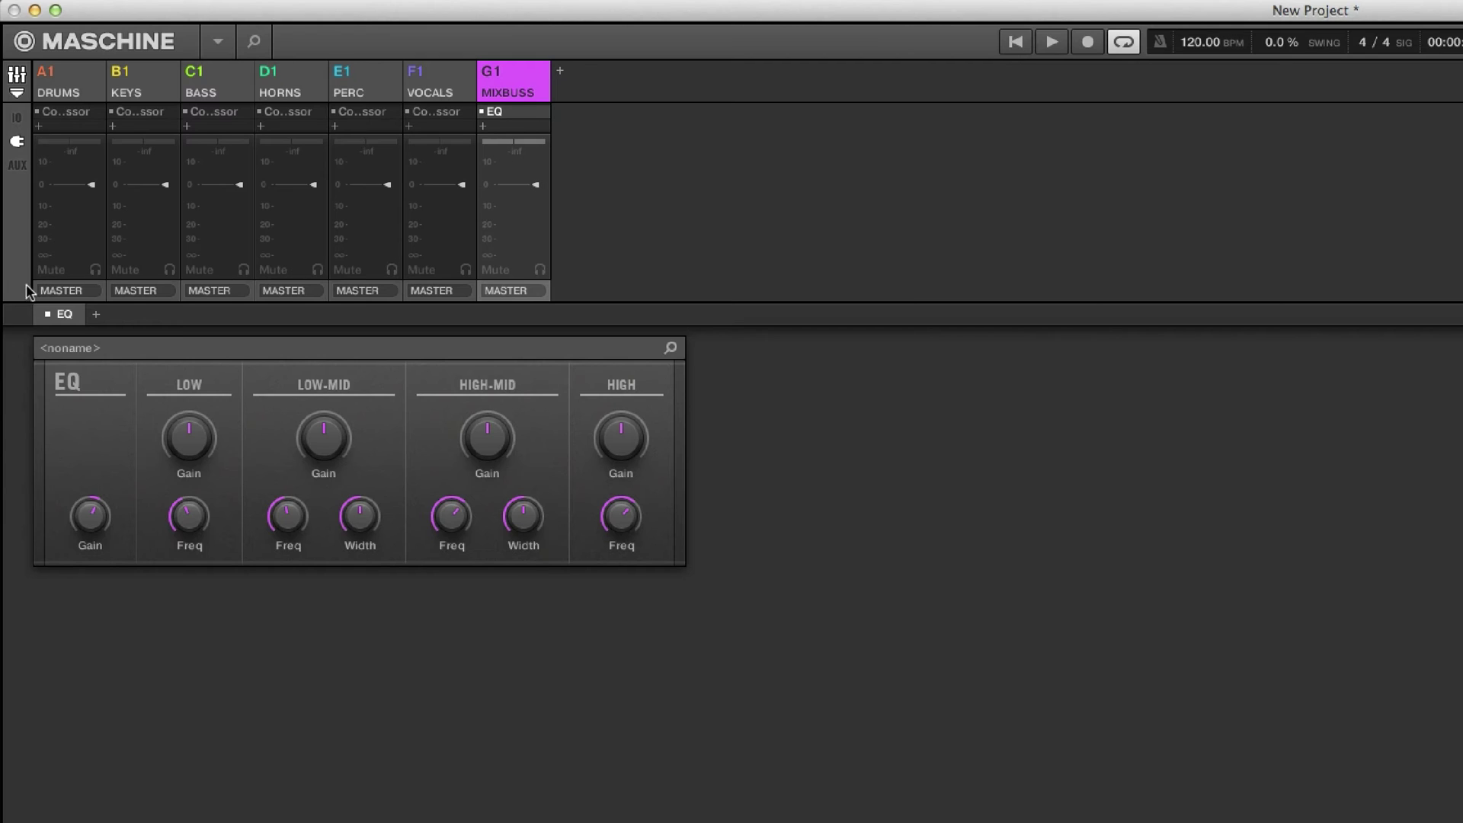
pyautogui.click(78, 290)
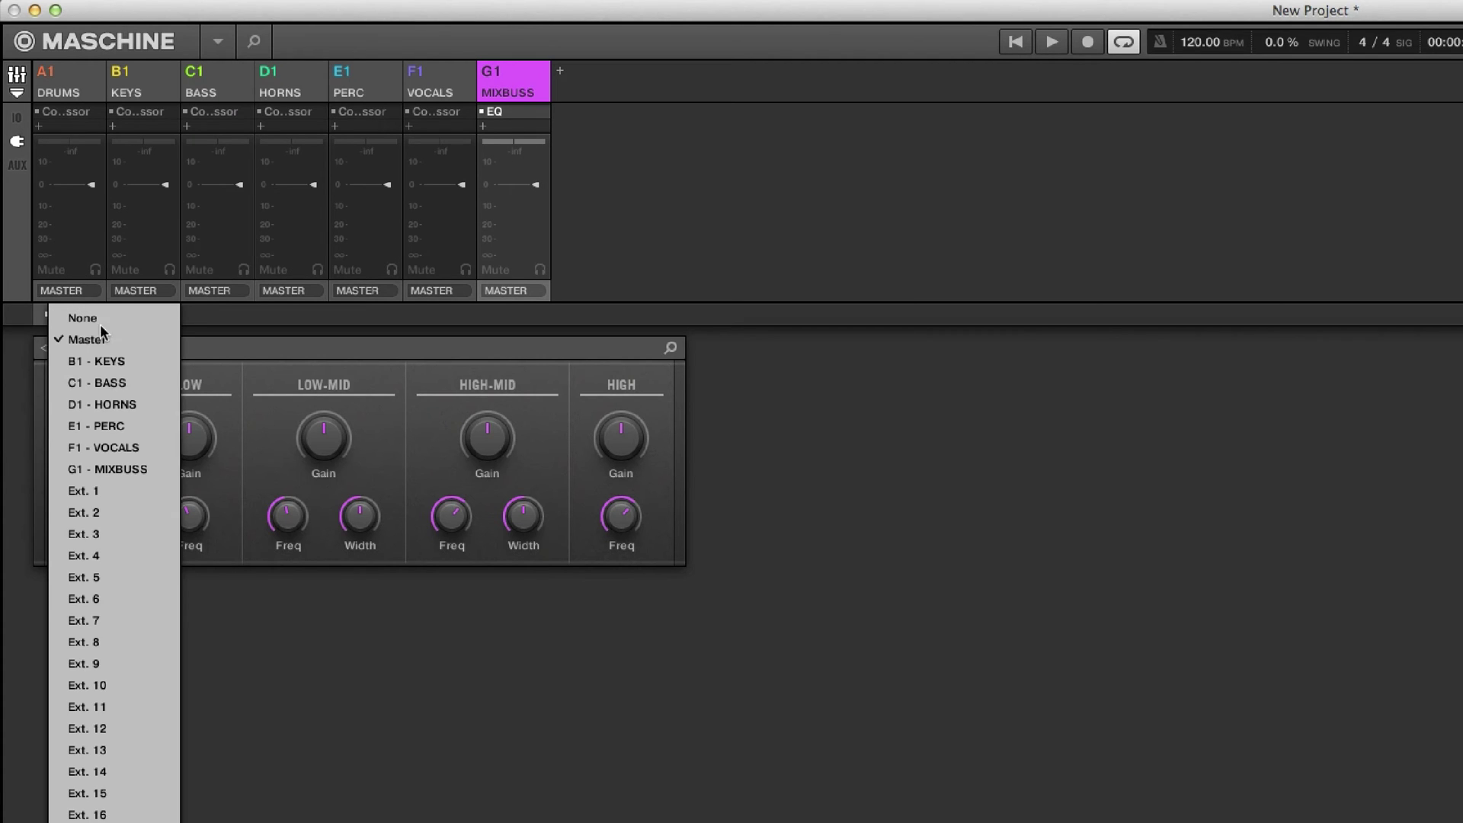
pyautogui.click(128, 468)
pyautogui.click(122, 289)
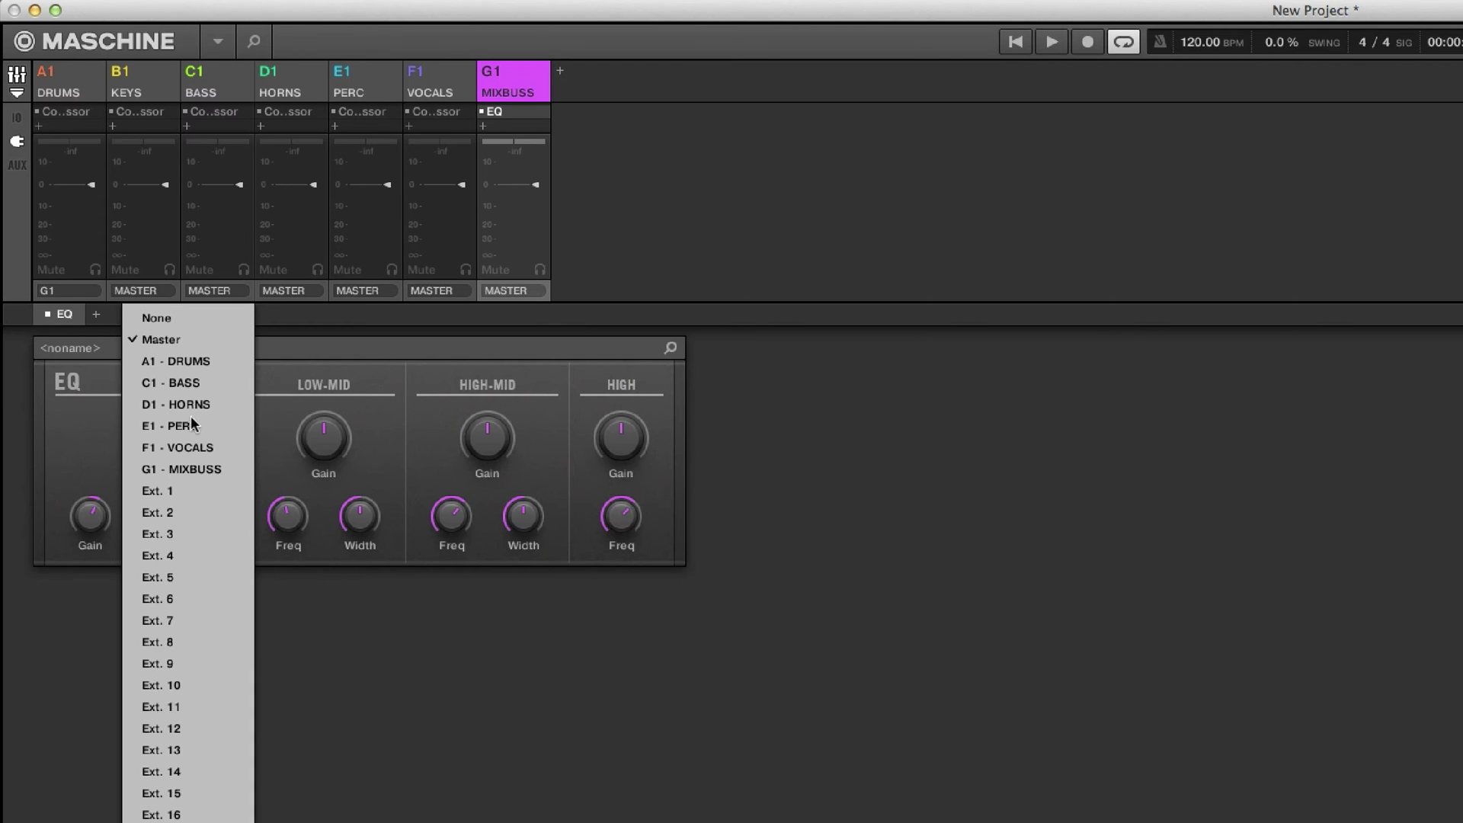
pyautogui.click(201, 471)
pyautogui.click(196, 291)
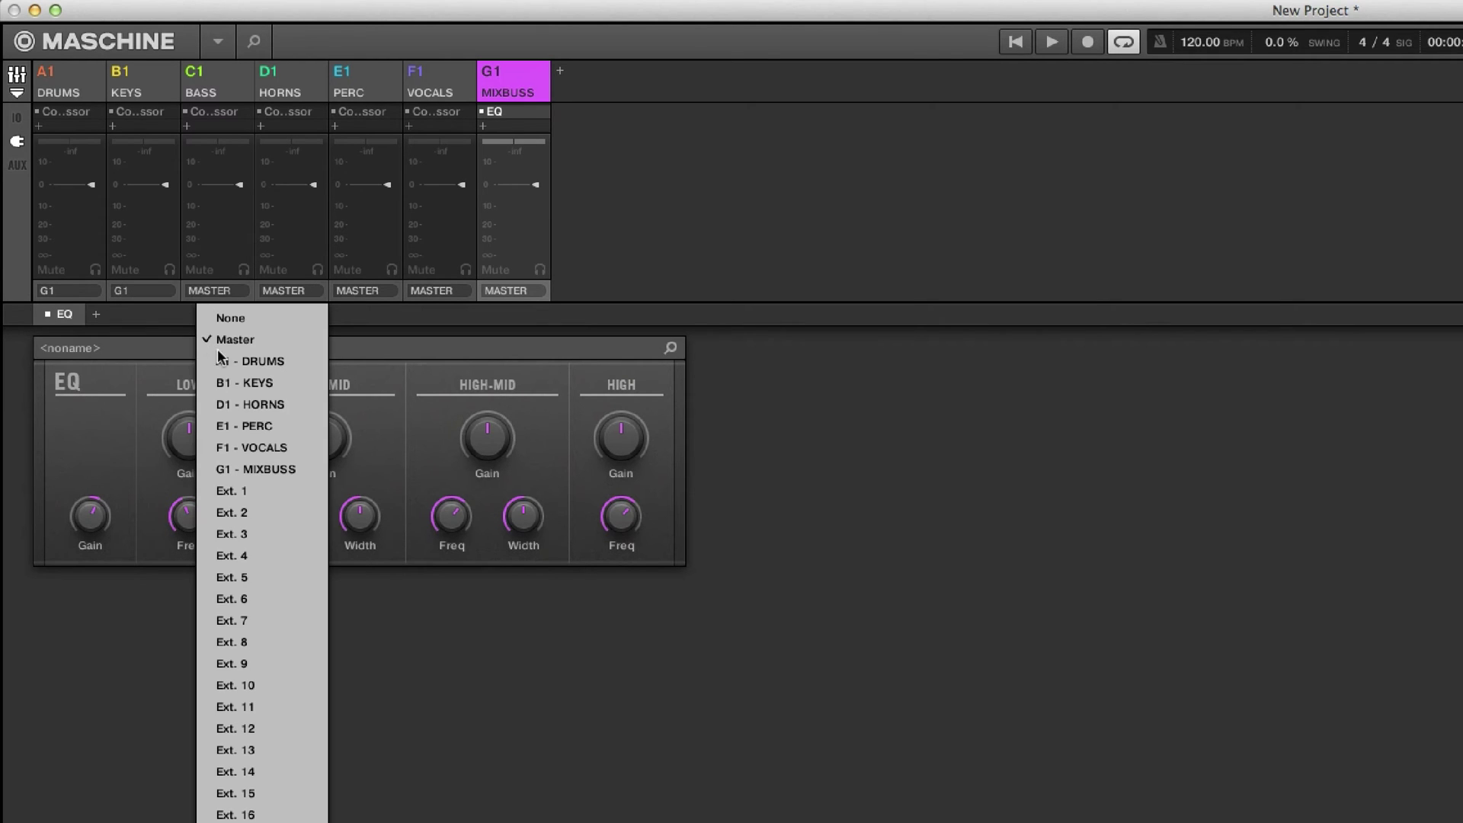
pyautogui.click(245, 467)
pyautogui.click(288, 294)
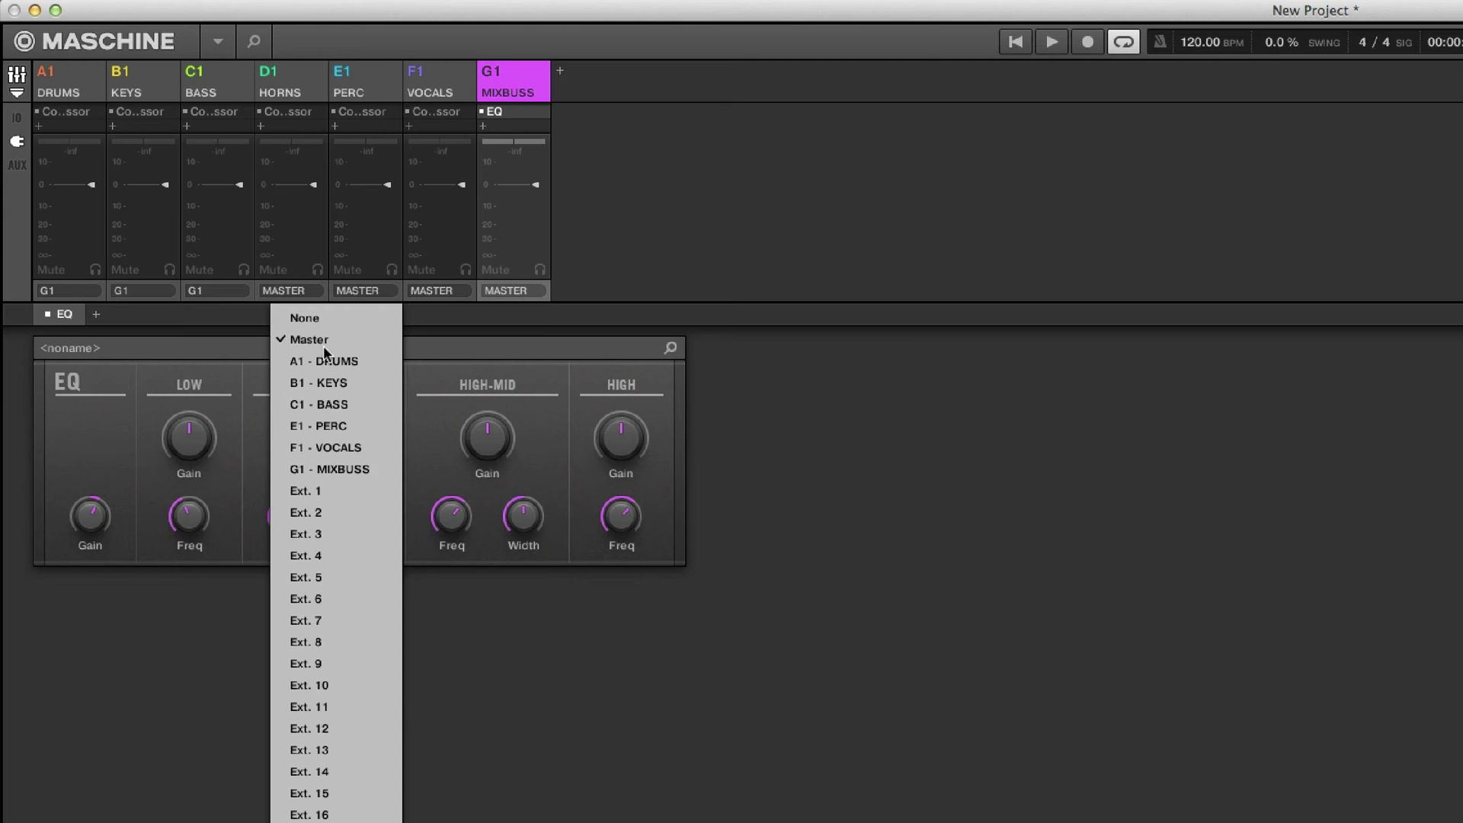
pyautogui.click(339, 467)
pyautogui.click(347, 291)
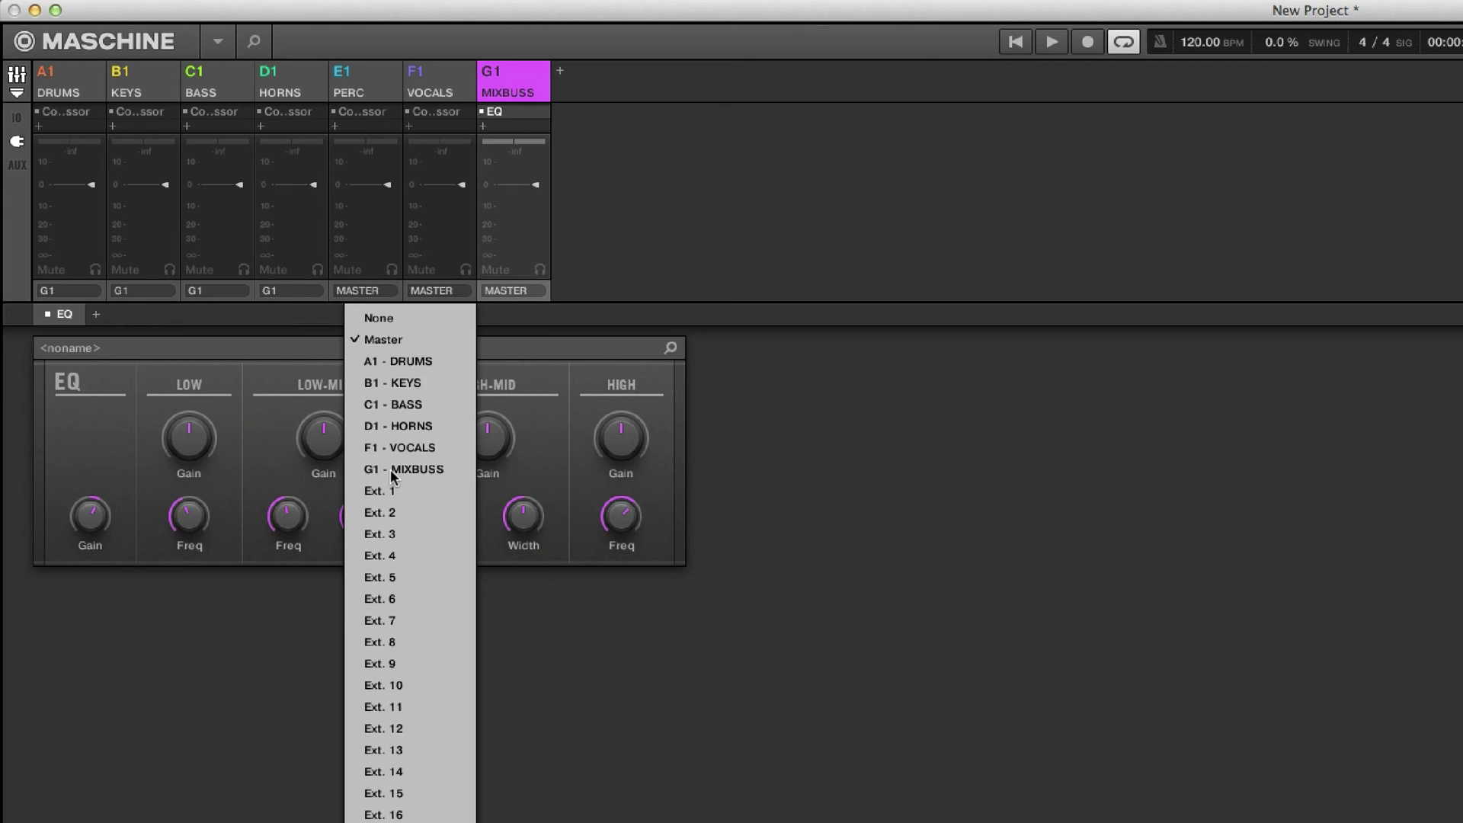
pyautogui.click(390, 469)
pyautogui.click(446, 294)
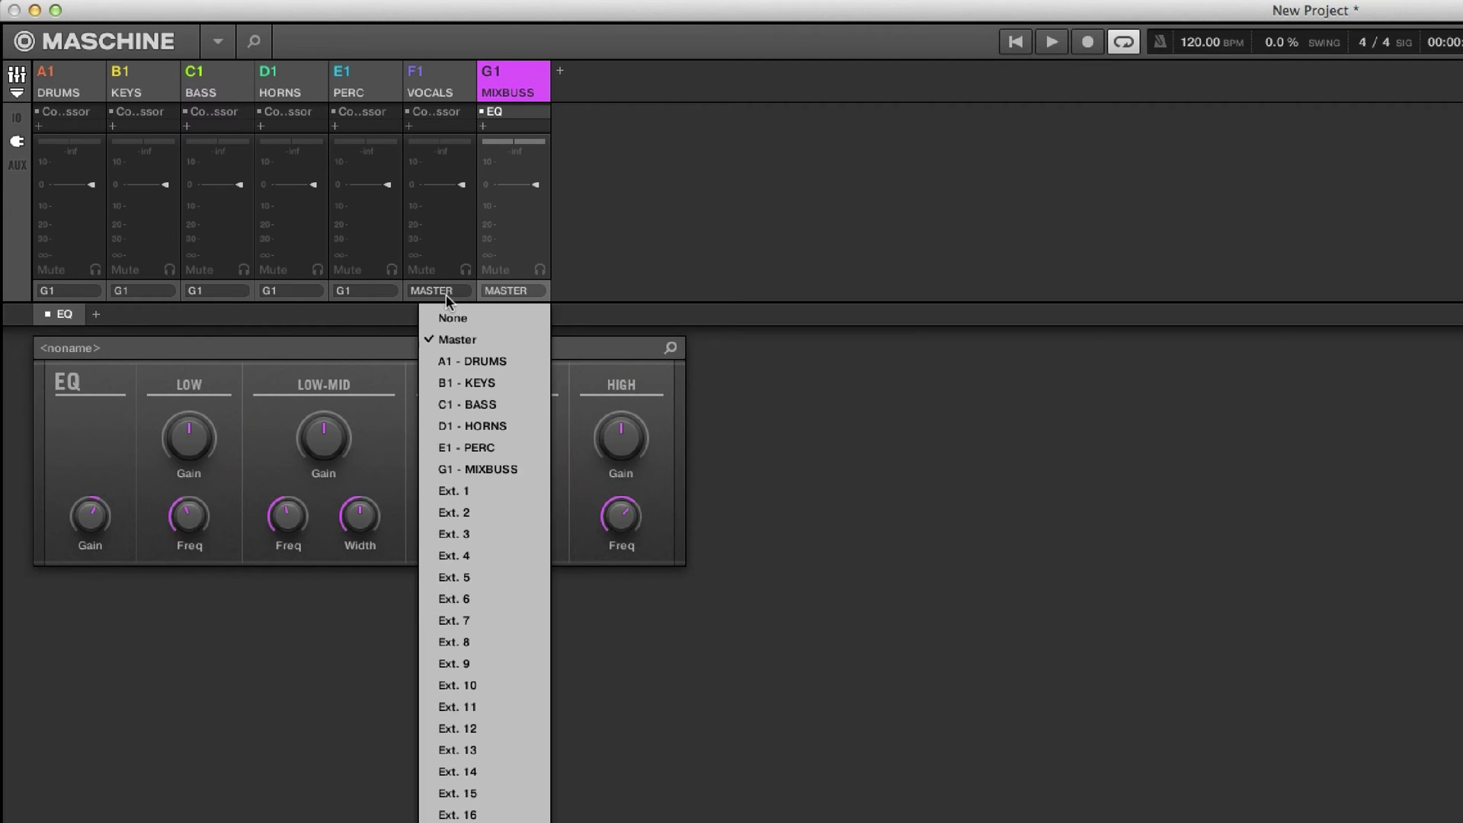
pyautogui.click(464, 470)
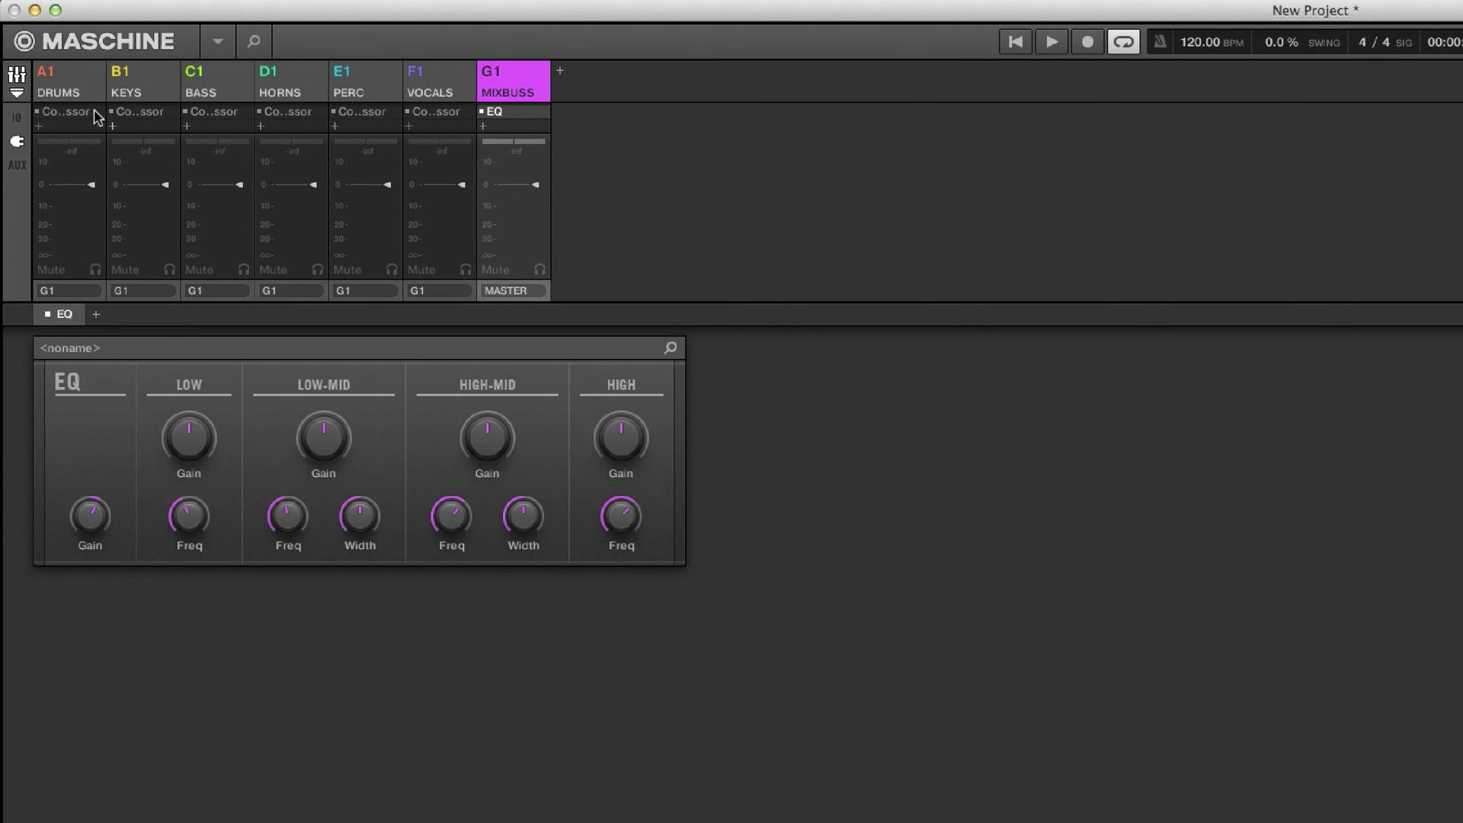
# View the Compressor of each group from DRUMS through VOCALS in the mixer
pyautogui.click(68, 93)
pyautogui.click(140, 80)
pyautogui.click(222, 76)
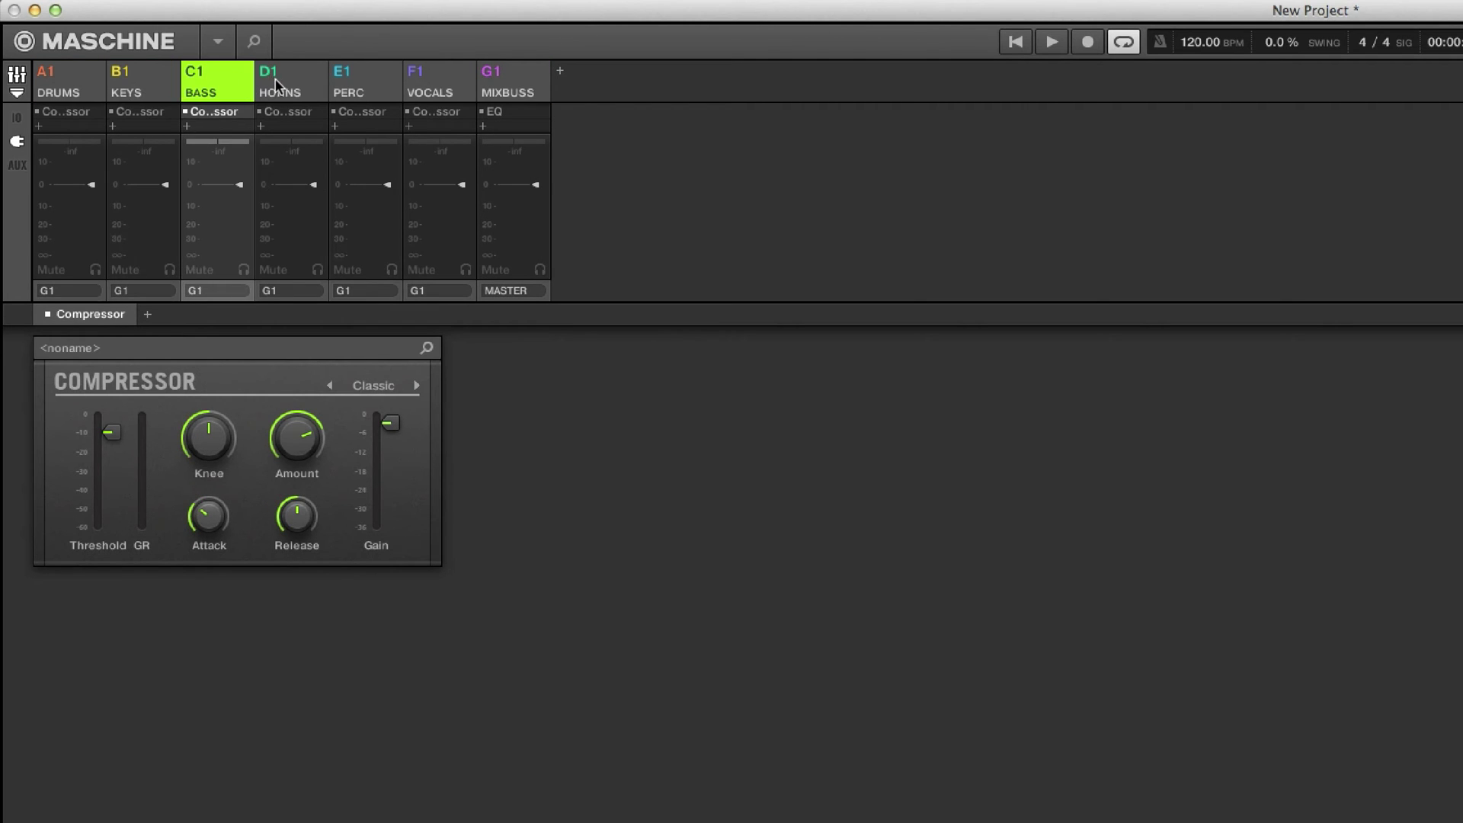
pyautogui.click(284, 83)
pyautogui.click(357, 80)
pyautogui.click(424, 84)
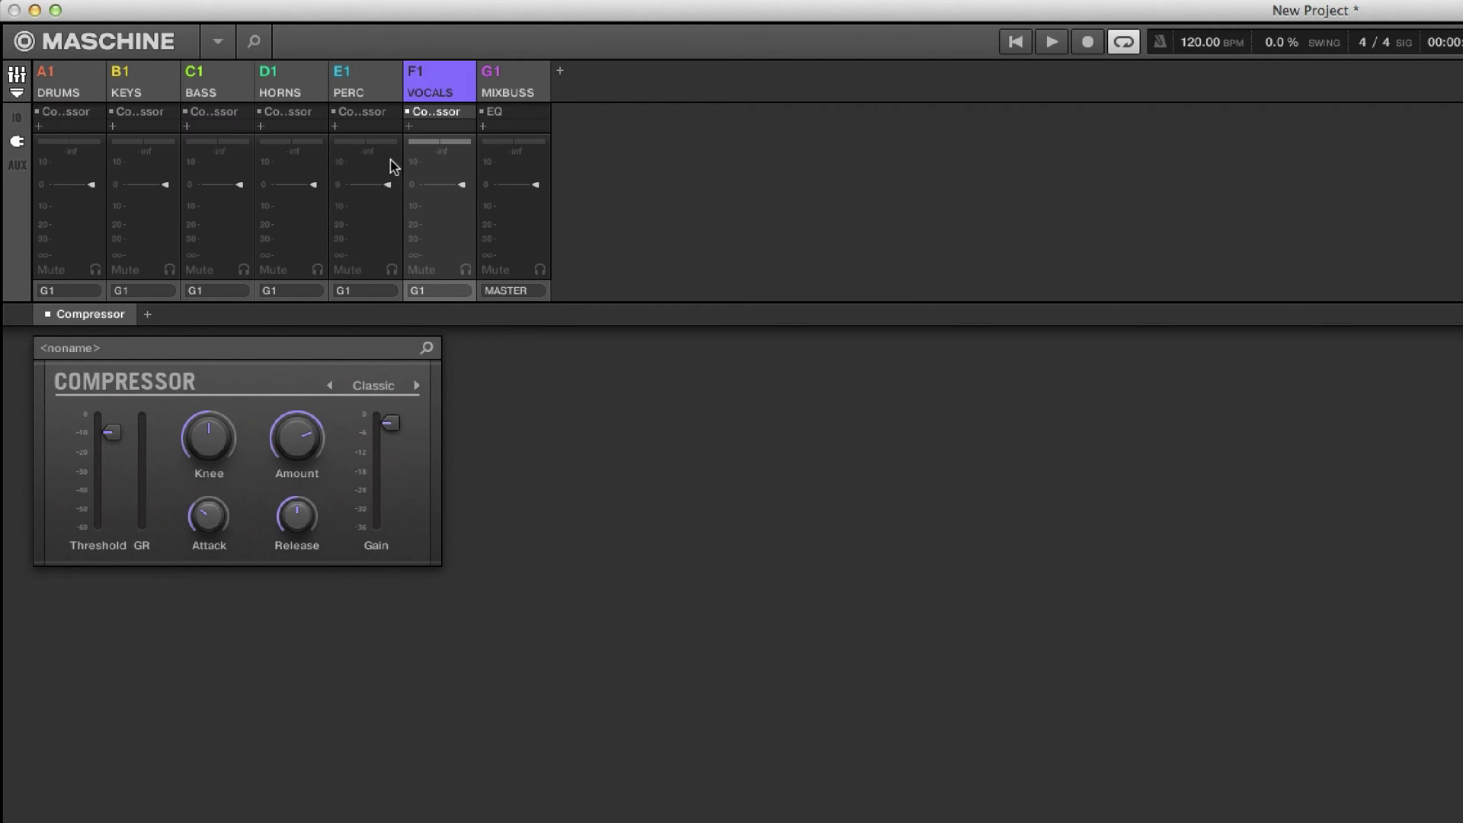
# Inspect the output routing options of the DRUMS group, the MIXBUSS group and the Master channel
pyautogui.click(44, 293)
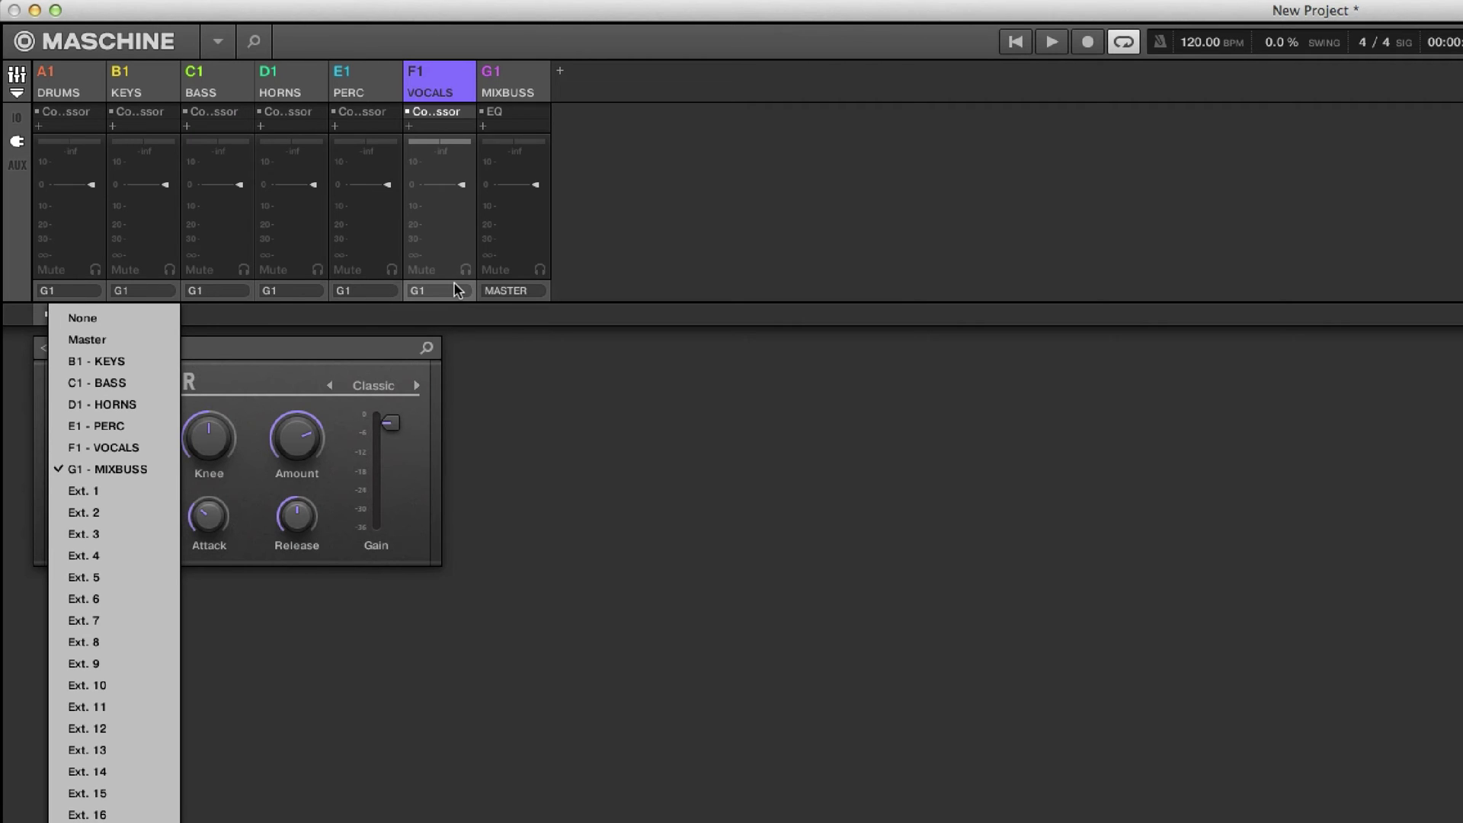
pyautogui.click(509, 291)
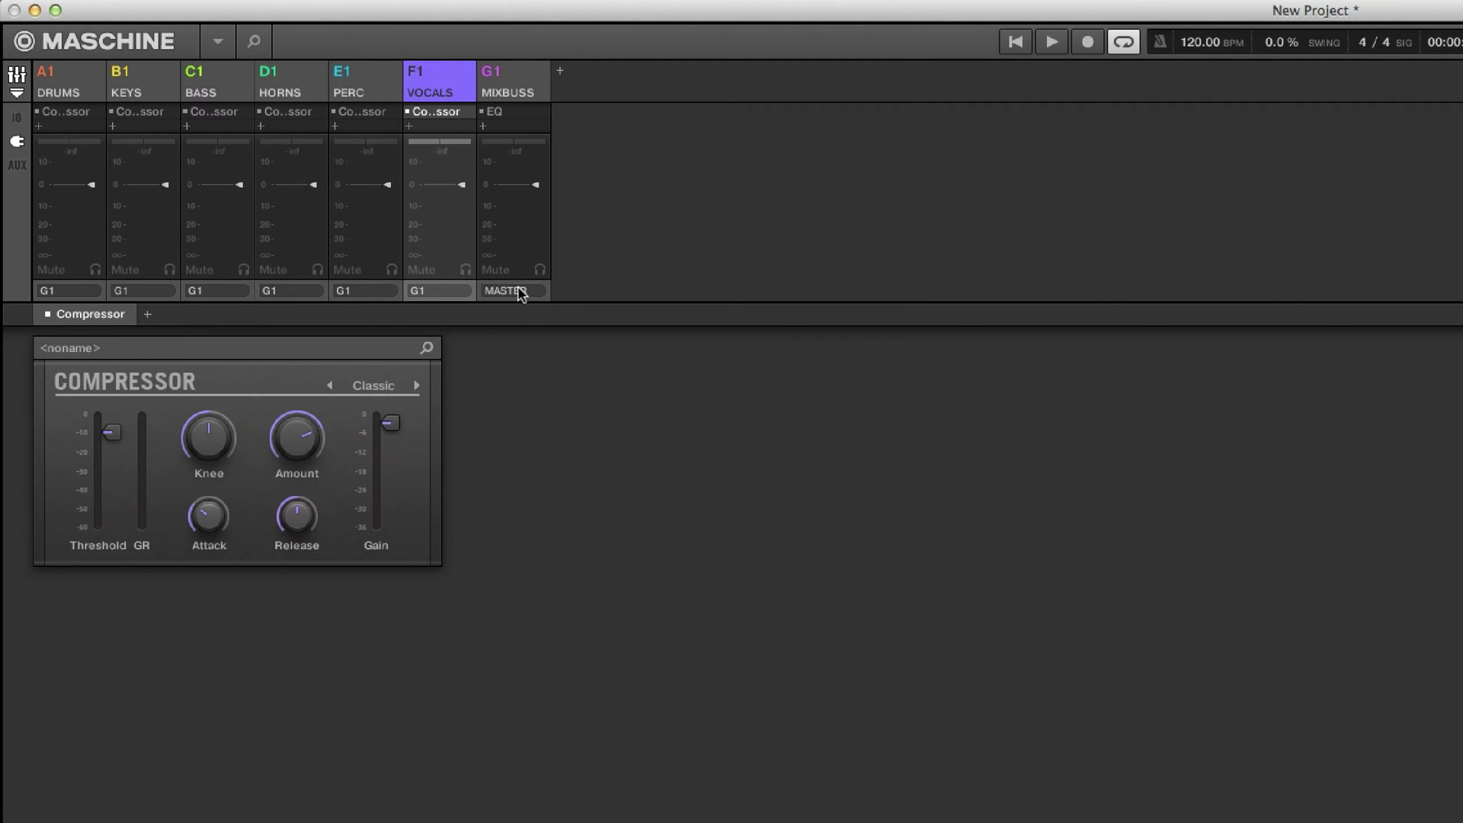
pyautogui.click(526, 291)
pyautogui.click(526, 291)
pyautogui.click(517, 291)
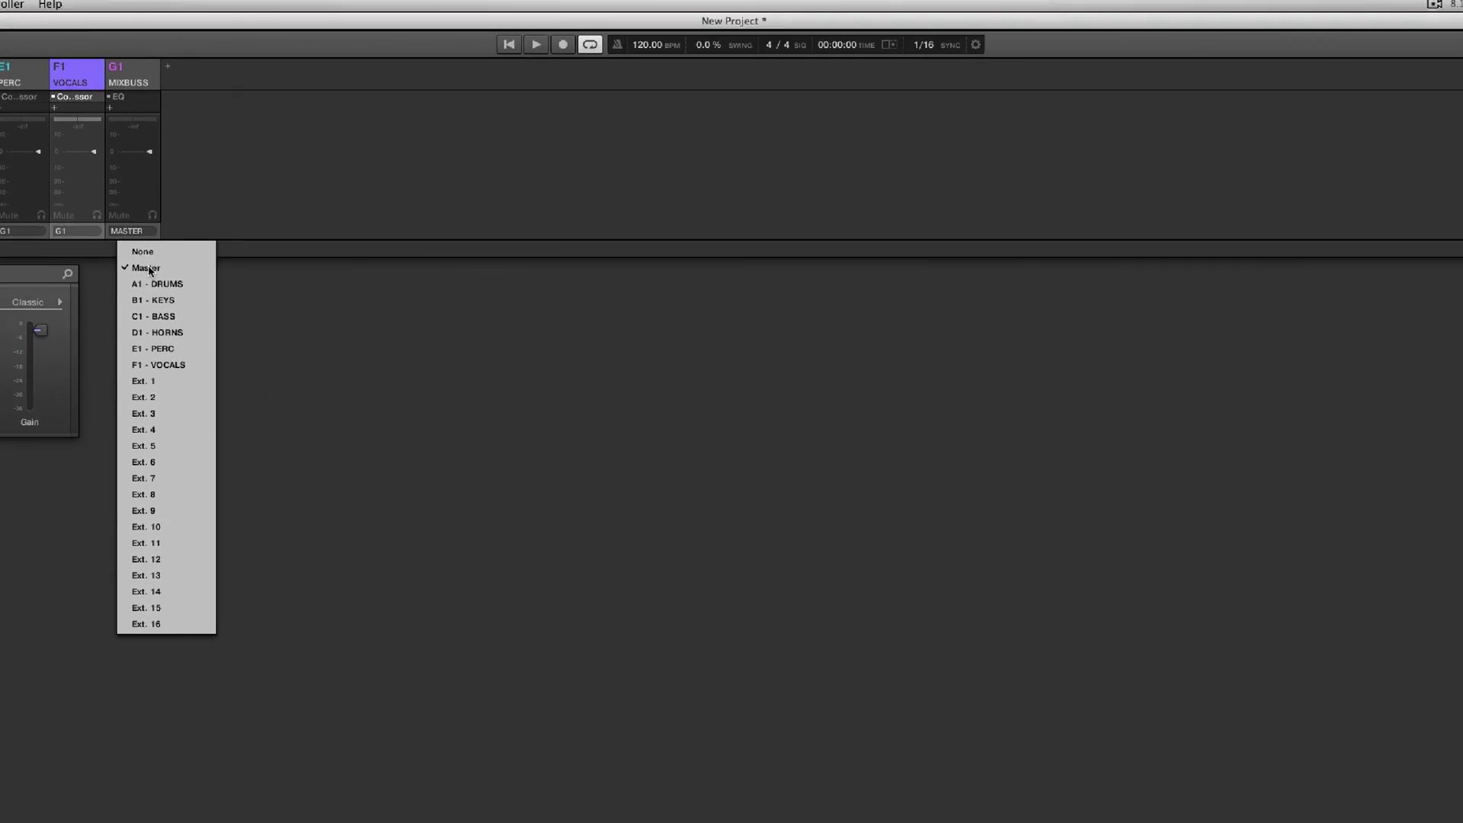
pyautogui.click(293, 309)
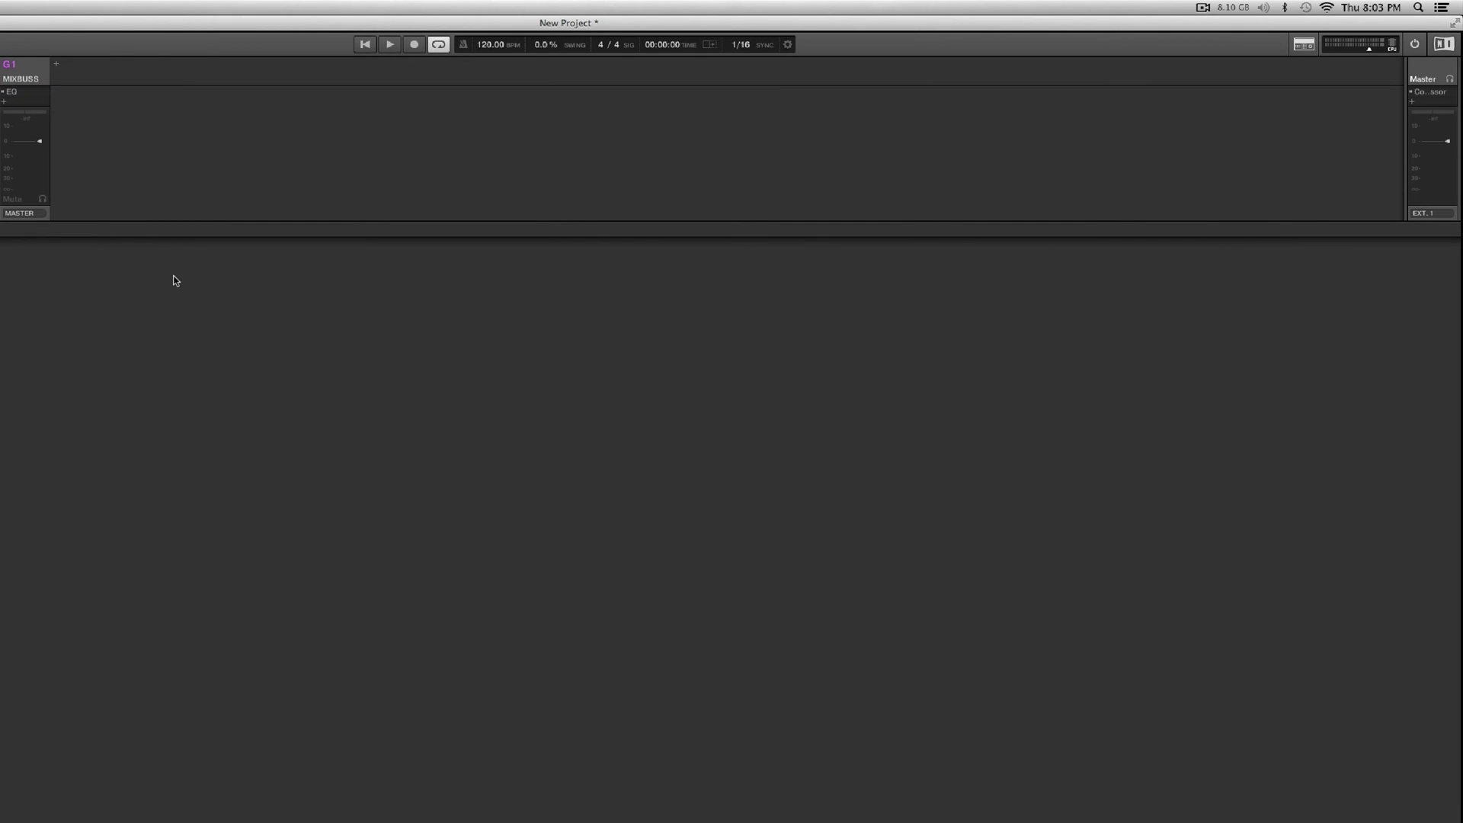
pyautogui.click(1440, 214)
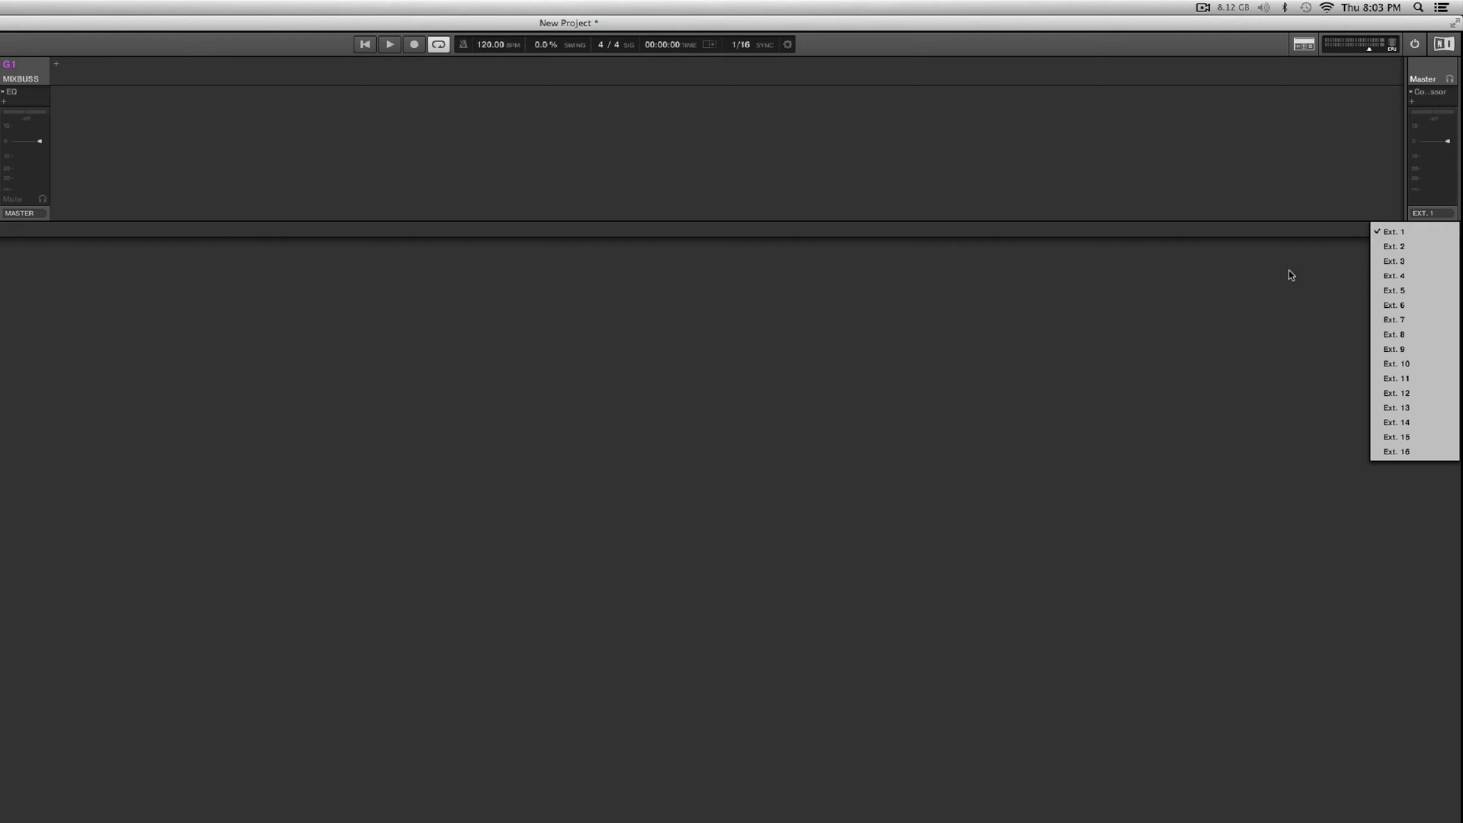
pyautogui.click(1209, 264)
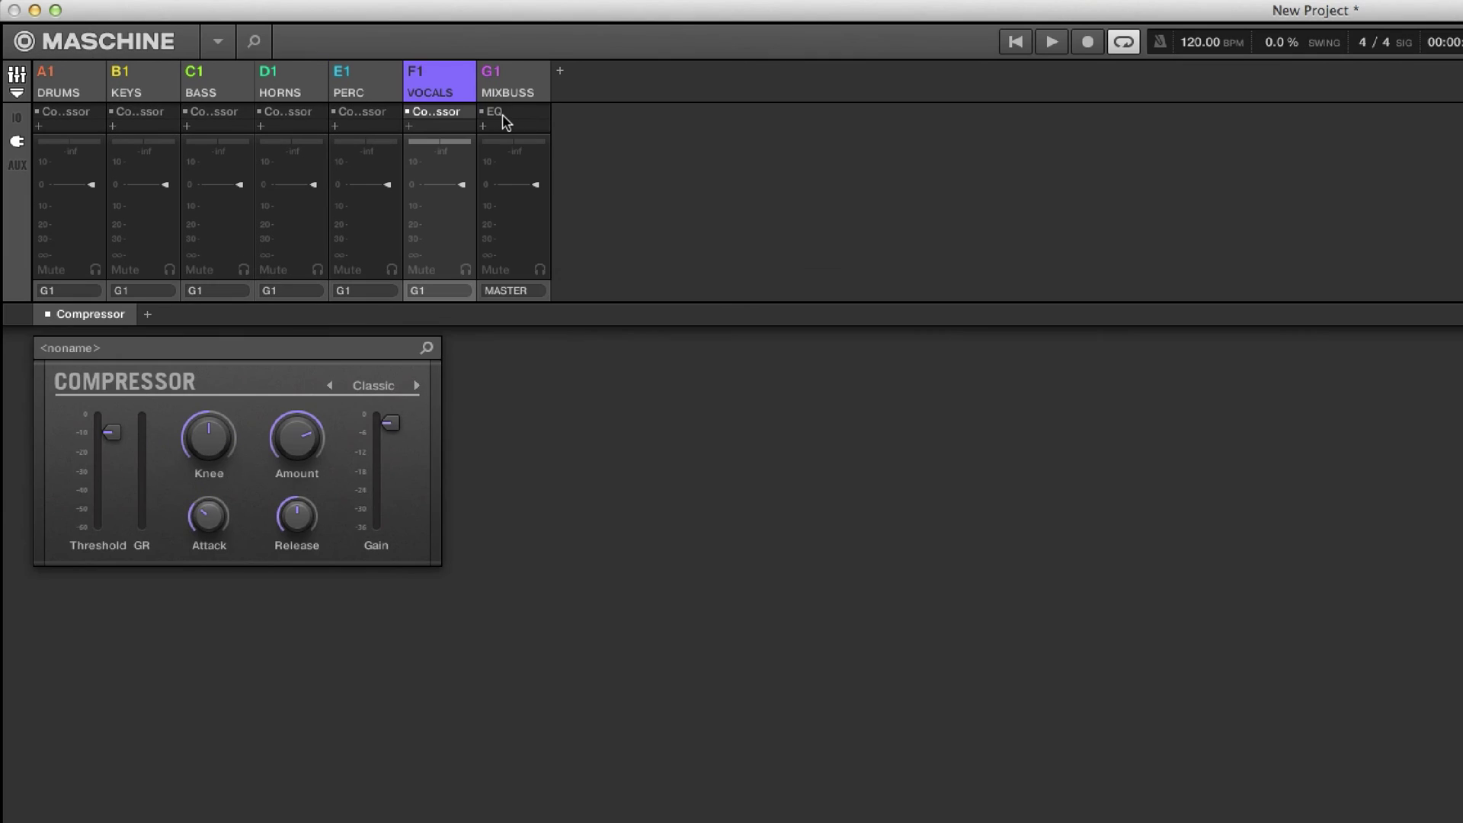
# Remove the EQ from the MIXBUSS group
pyautogui.click(11, 91)
pyautogui.rightClick(511, 114)
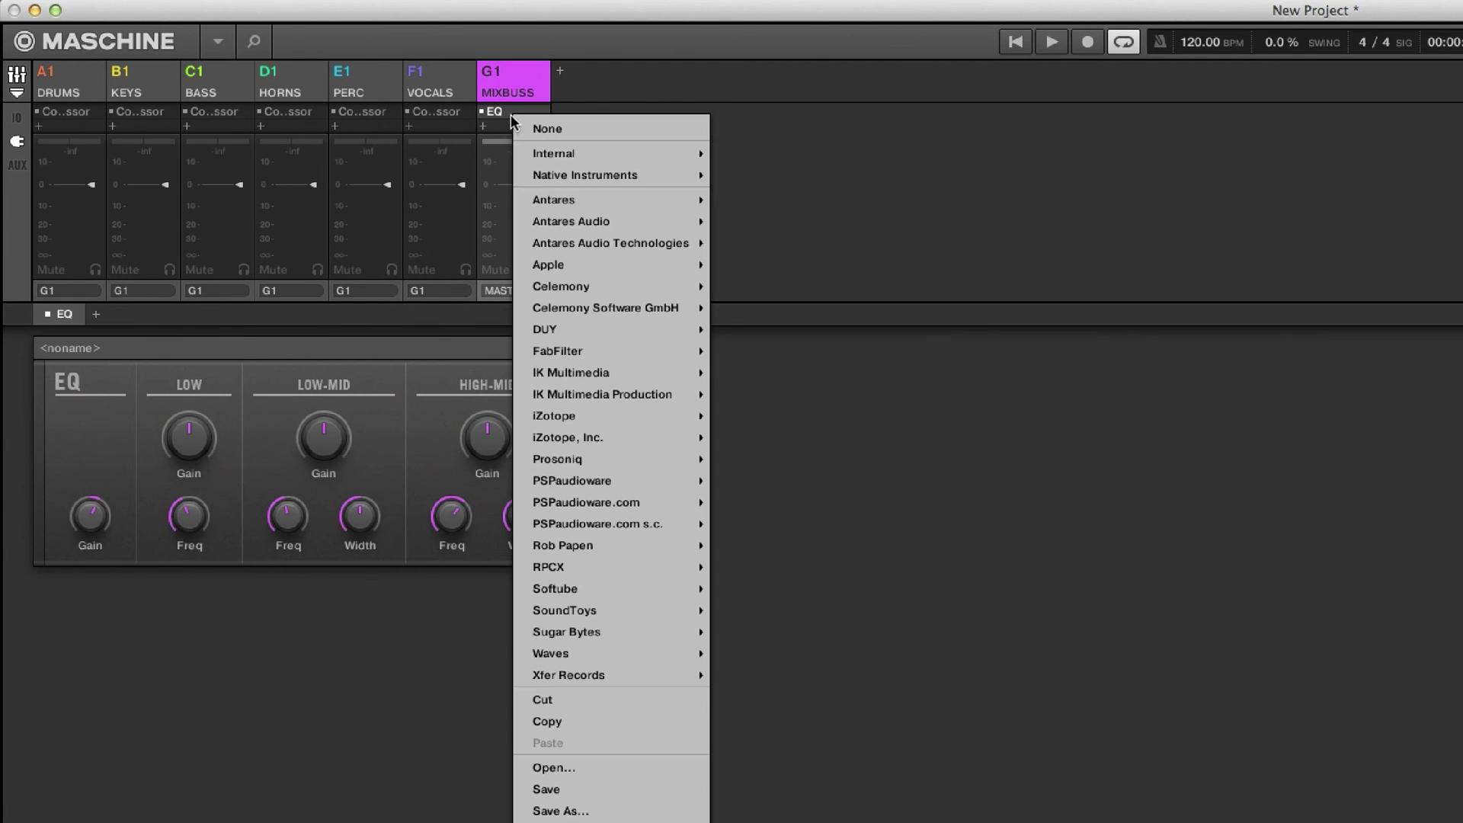
pyautogui.click(552, 129)
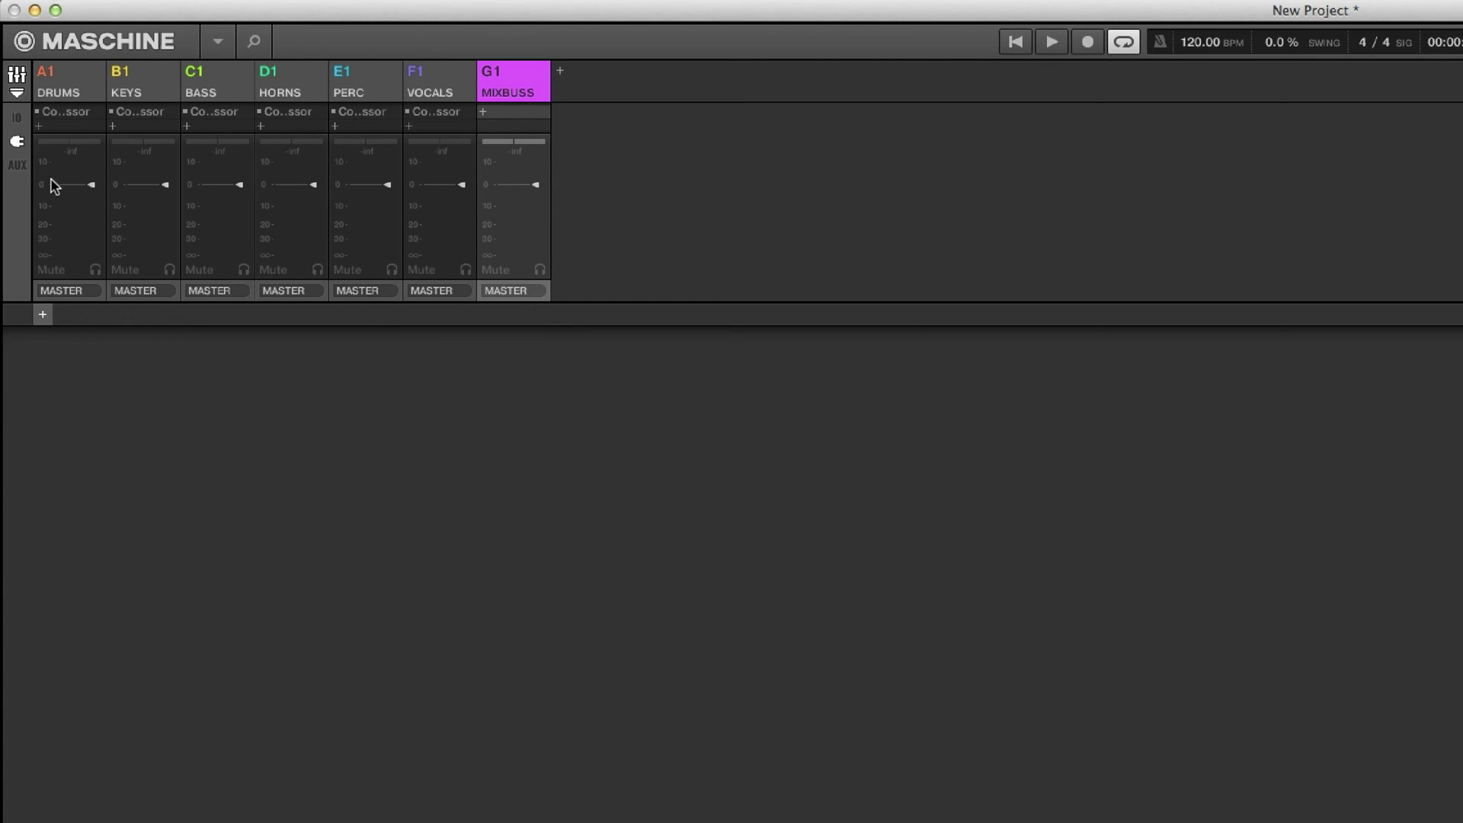
# Open the DRUMS group's sounds in the mixer and rename Sound 8 as DELAY
pyautogui.click(75, 81)
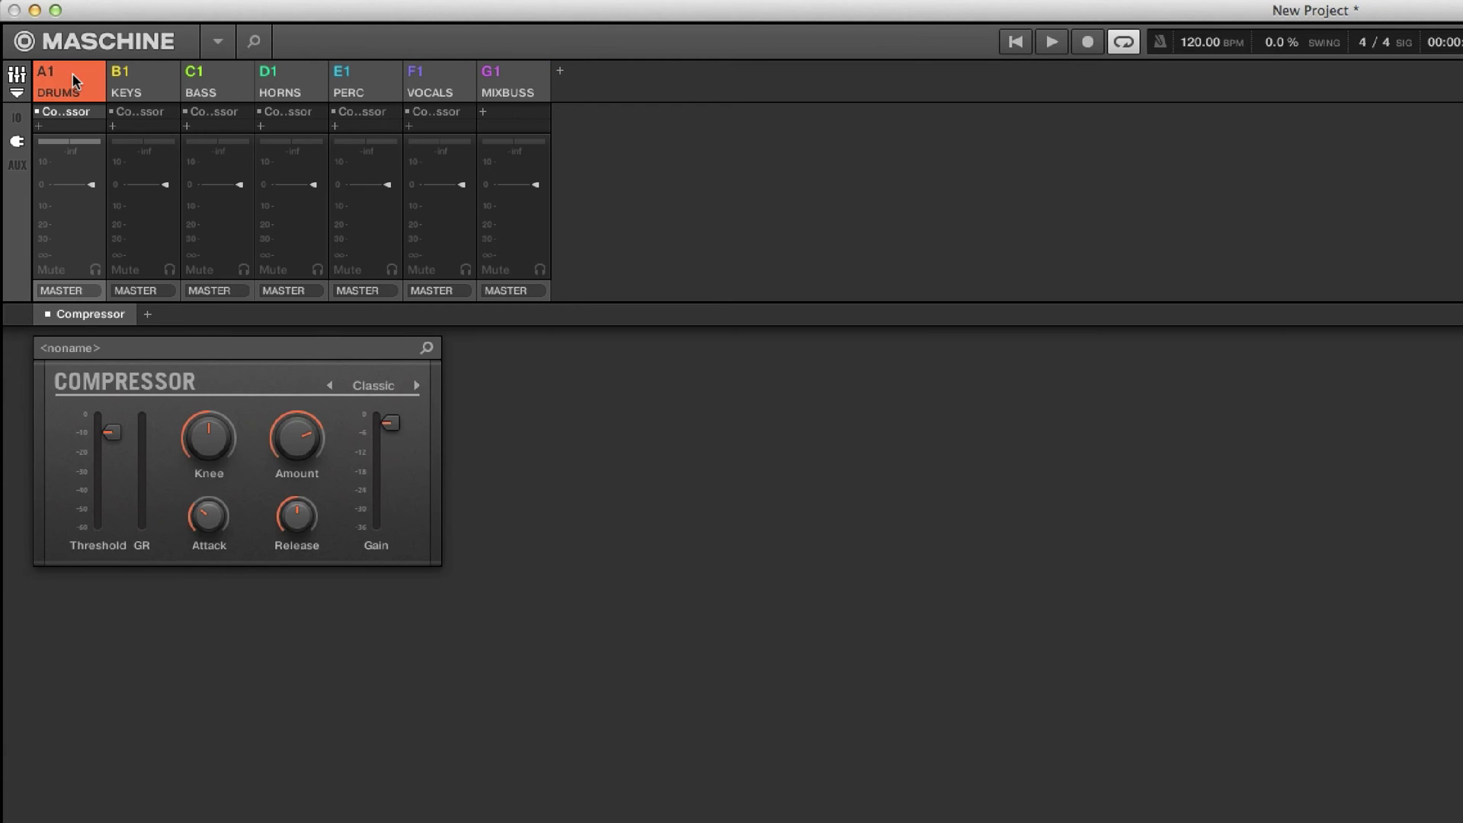
pyautogui.doubleClick(74, 80)
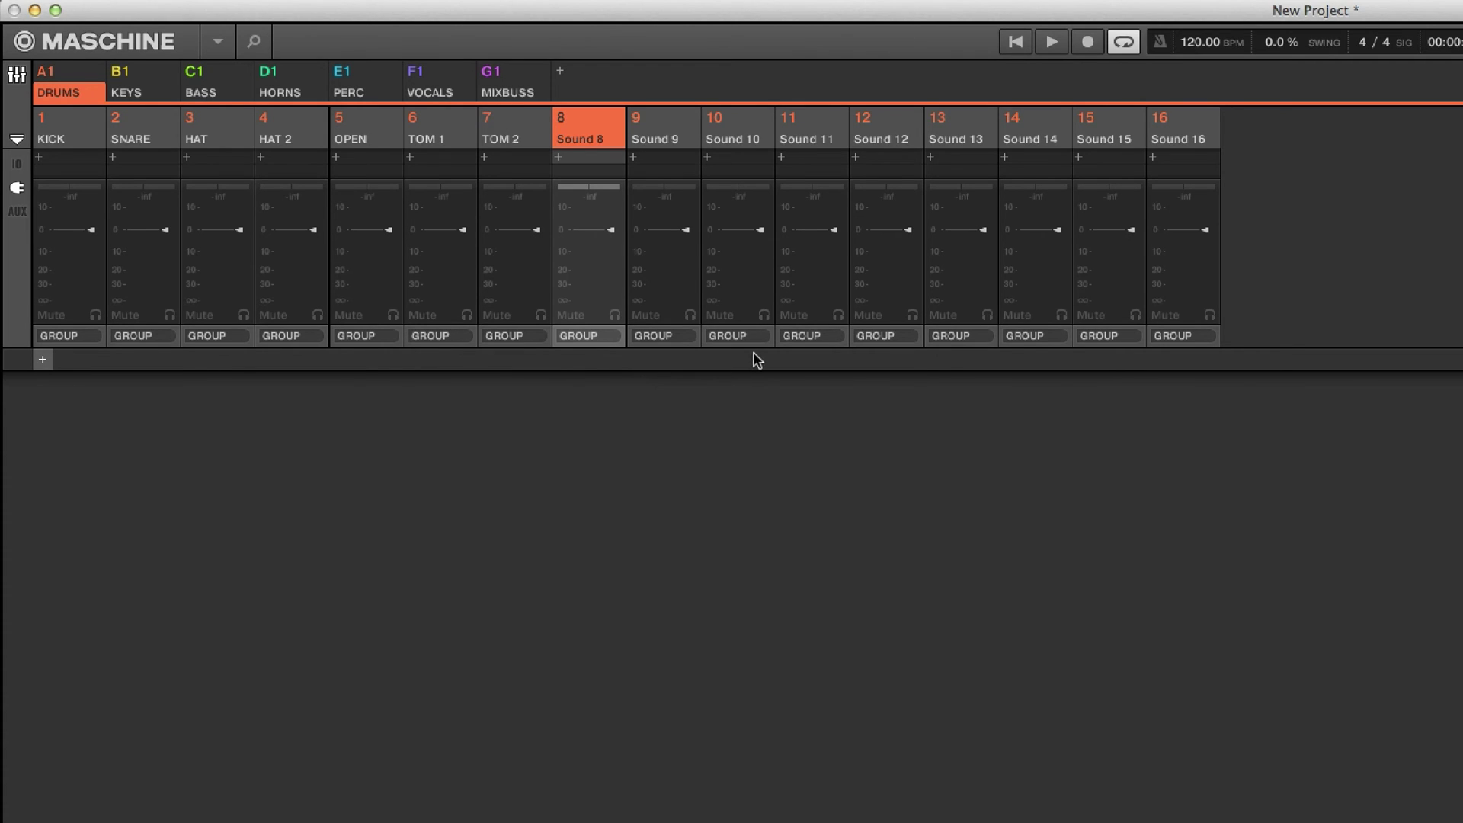
pyautogui.doubleClick(600, 139)
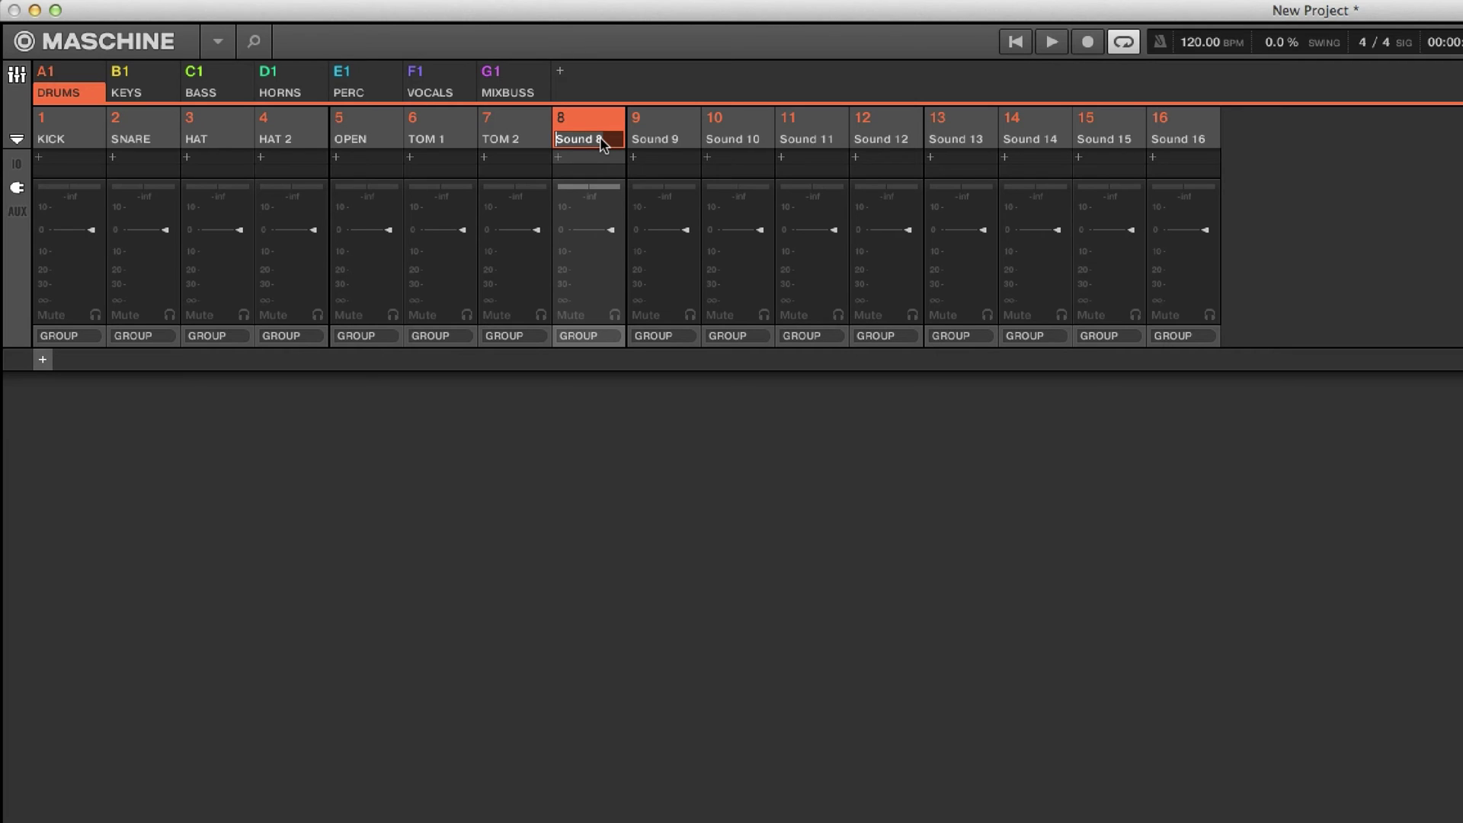
pyautogui.write('DELAY')
pyautogui.press('Return')
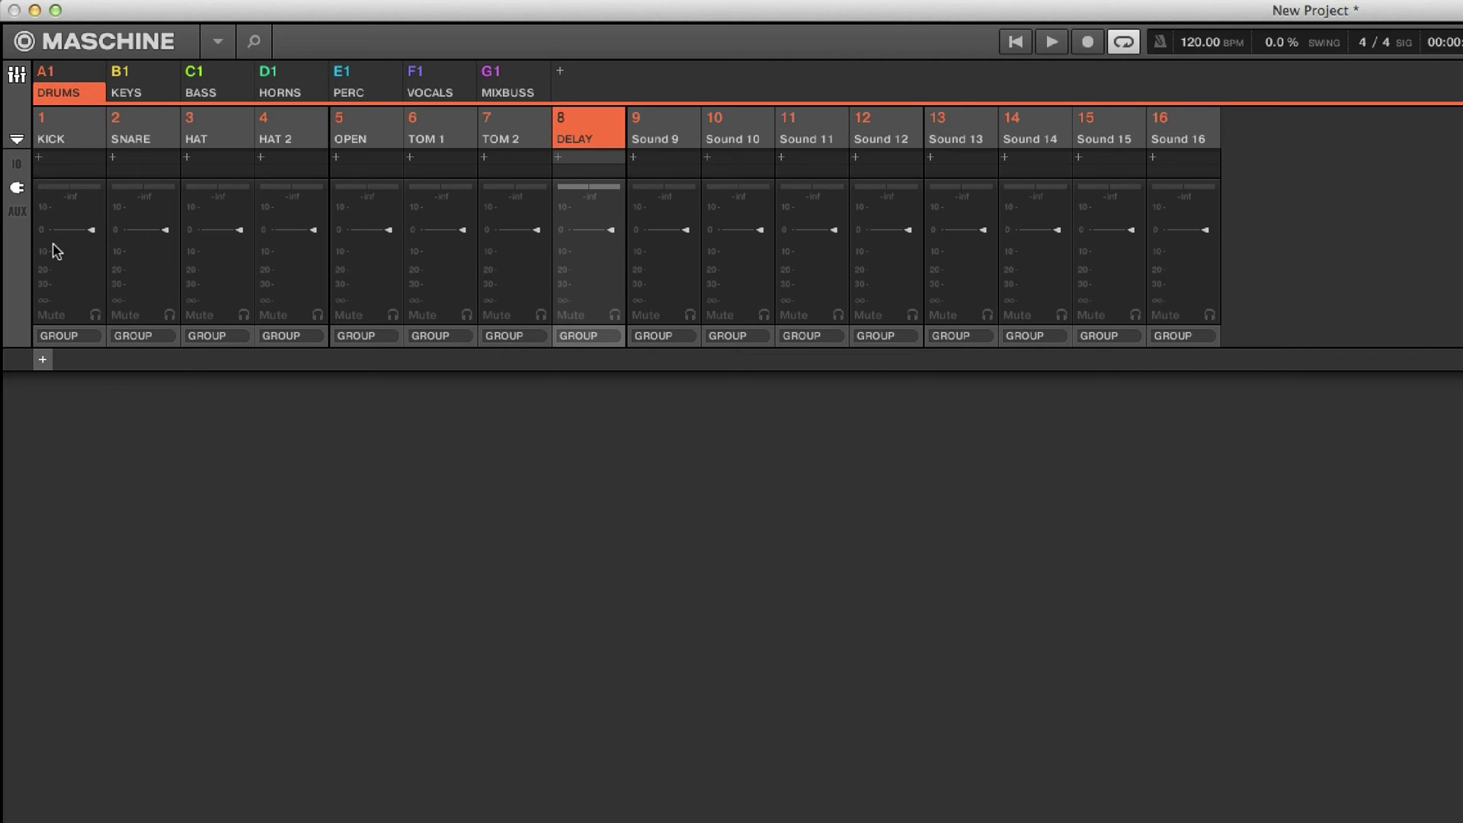
# Show the aux sends on the DRUMS sound channels and check the Aux 1 send of the DELAY sound
pyautogui.click(17, 211)
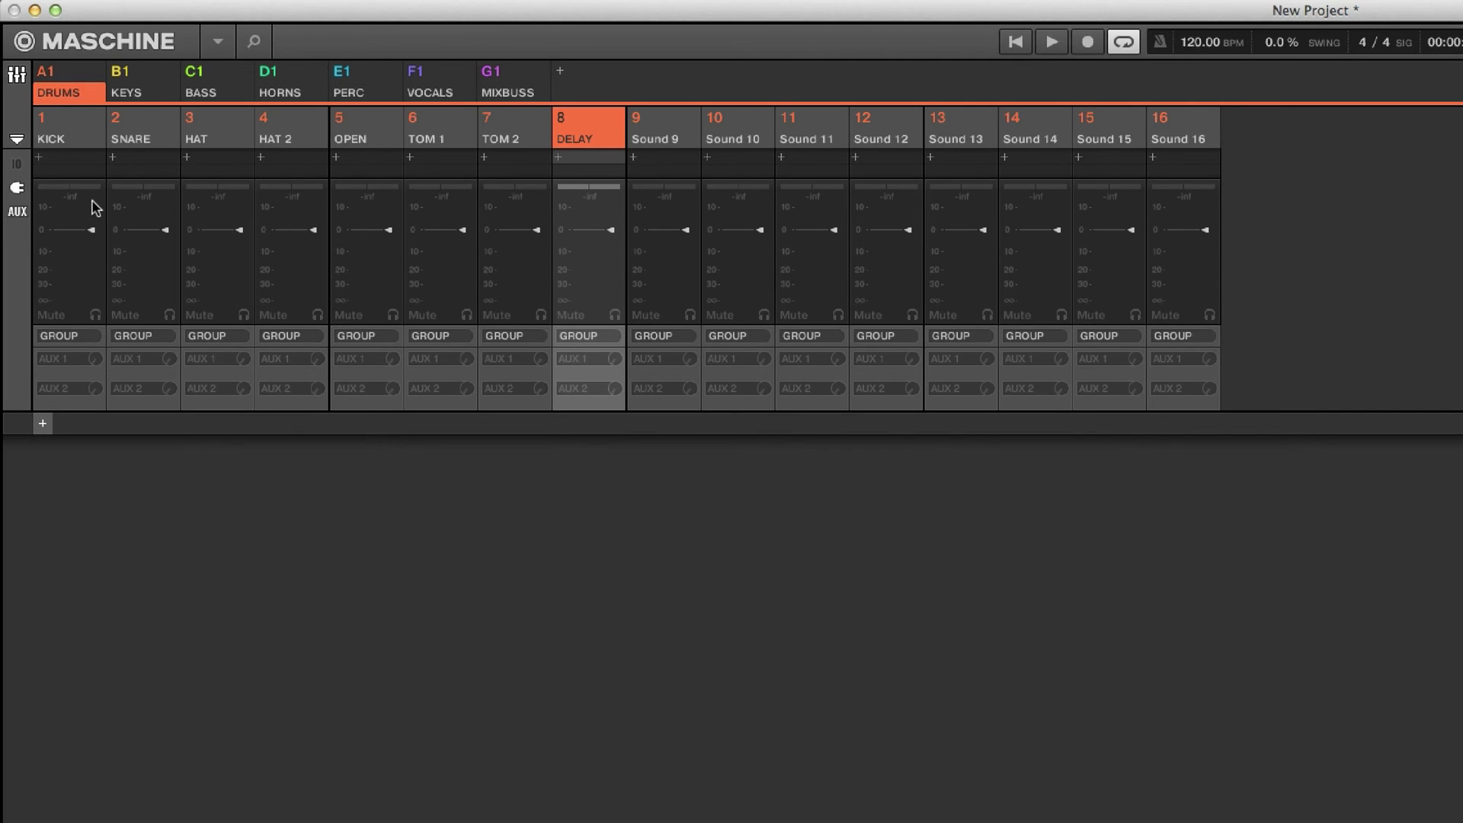
pyautogui.click(15, 217)
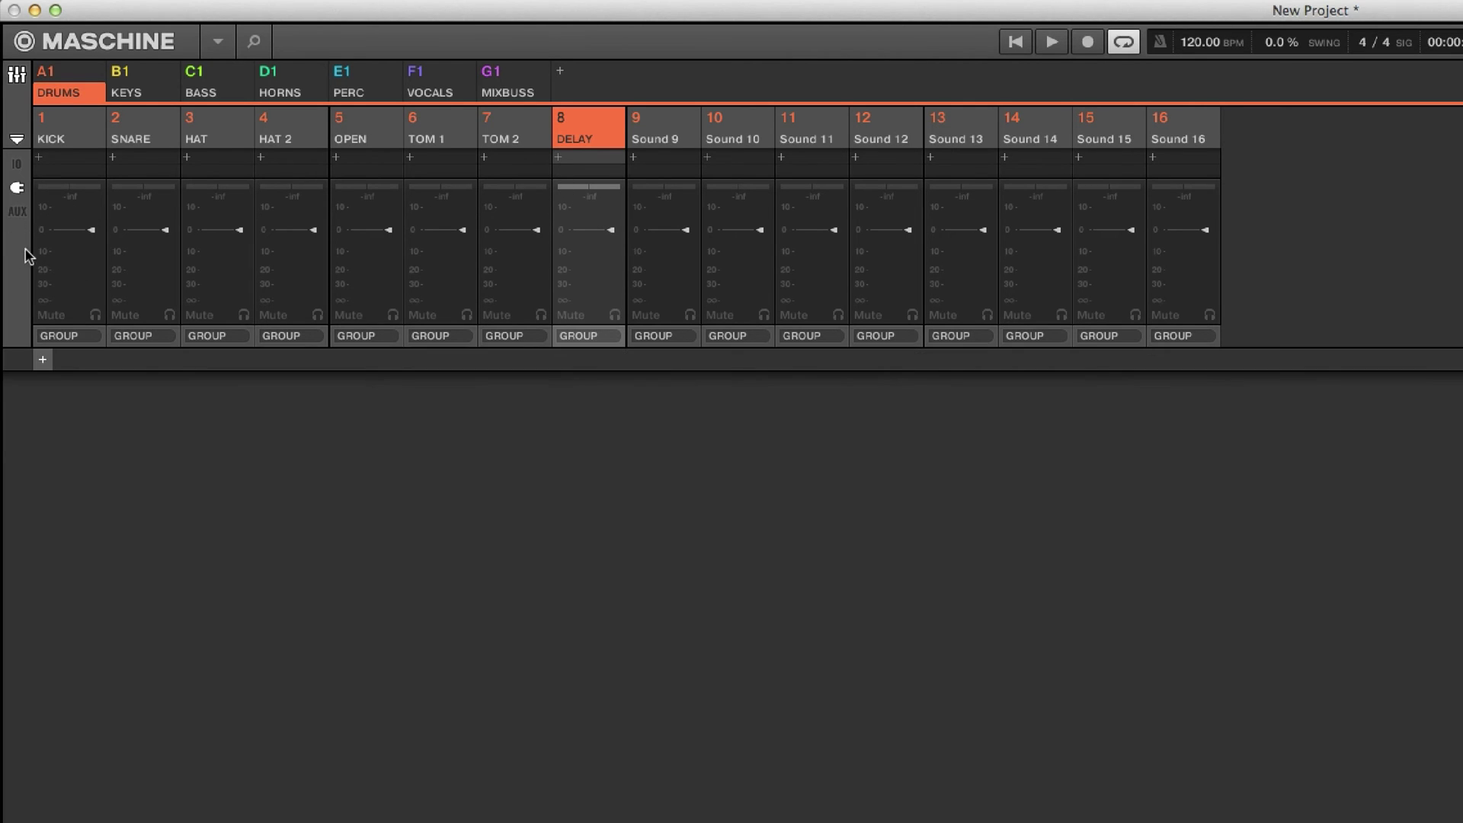
pyautogui.click(16, 221)
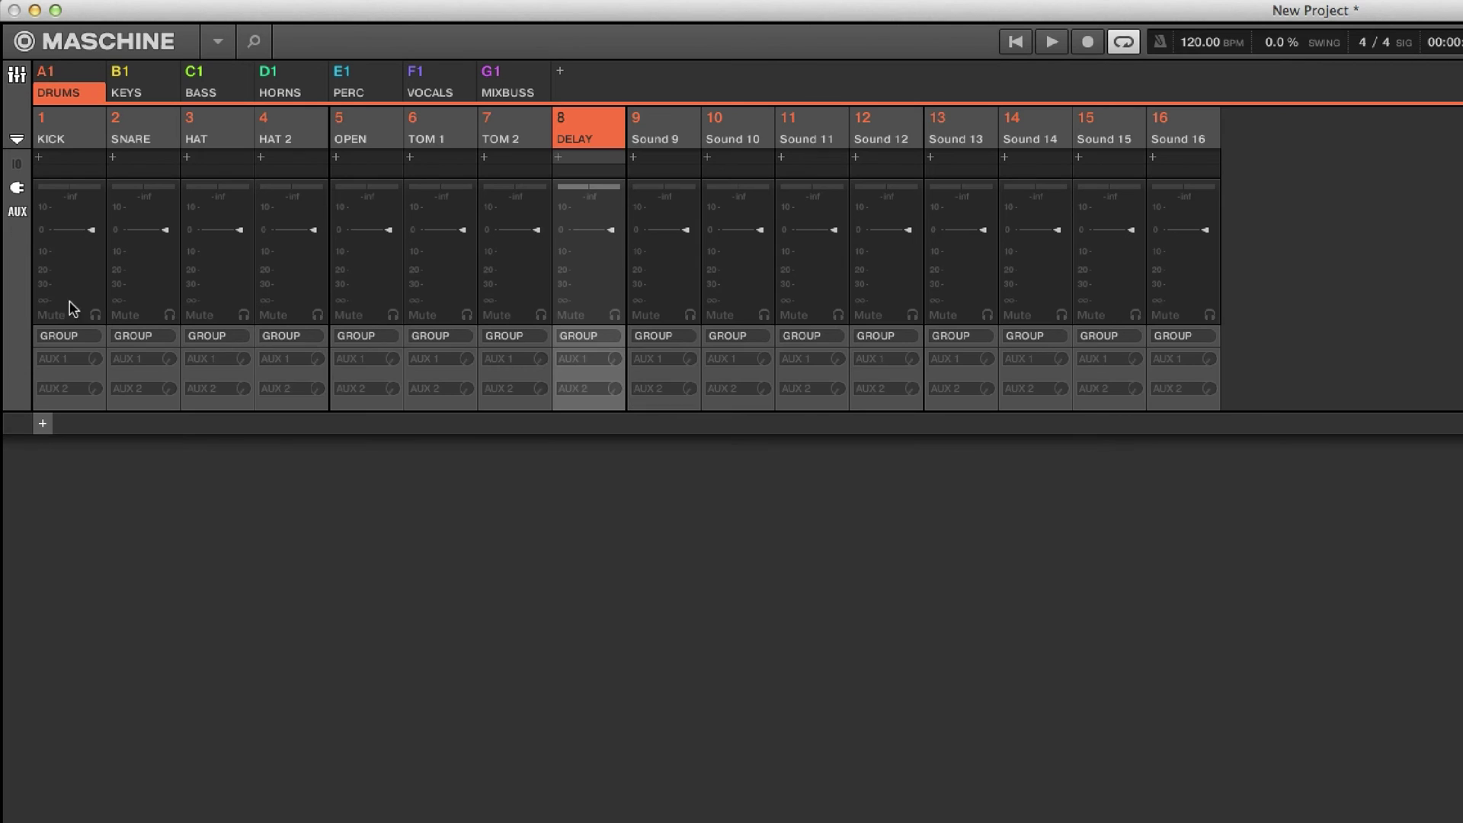
pyautogui.click(590, 363)
pyautogui.click(591, 366)
# Load the internal Beat Delay on sound 8 and route SNARE's Aux 1 send to that sound
pyautogui.click(561, 158)
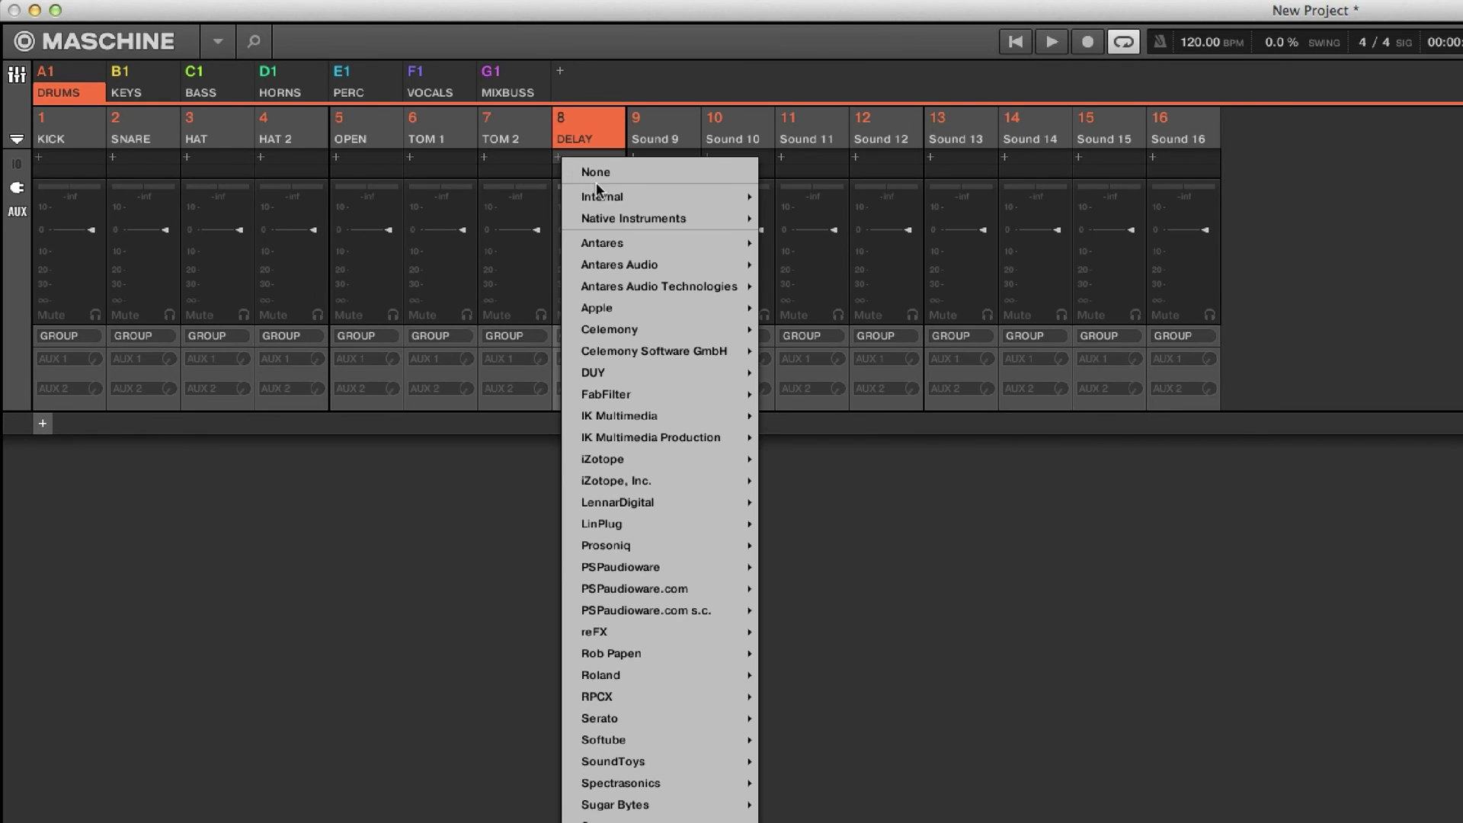
pyautogui.moveTo(735, 200)
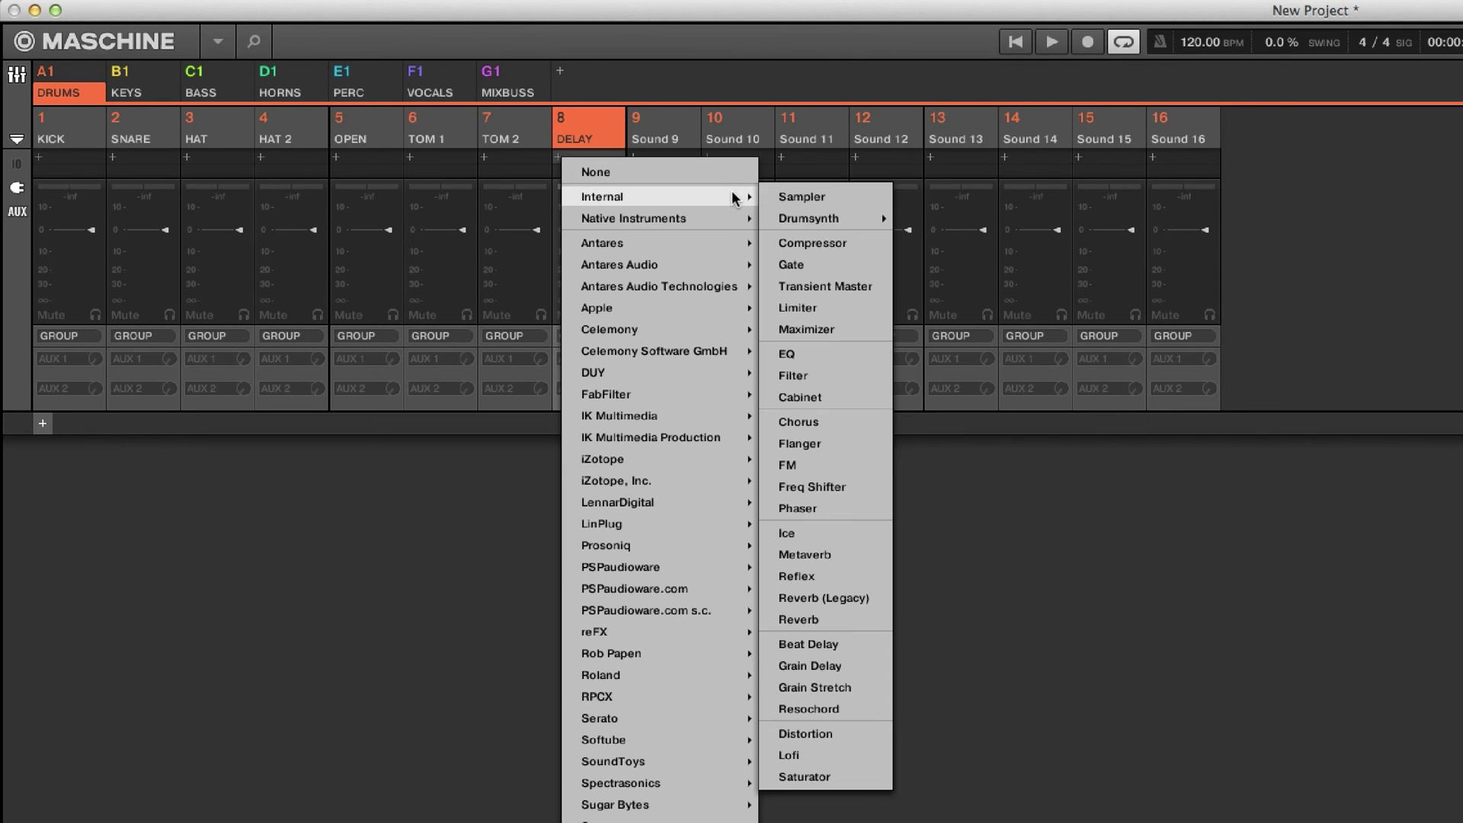
pyautogui.click(832, 646)
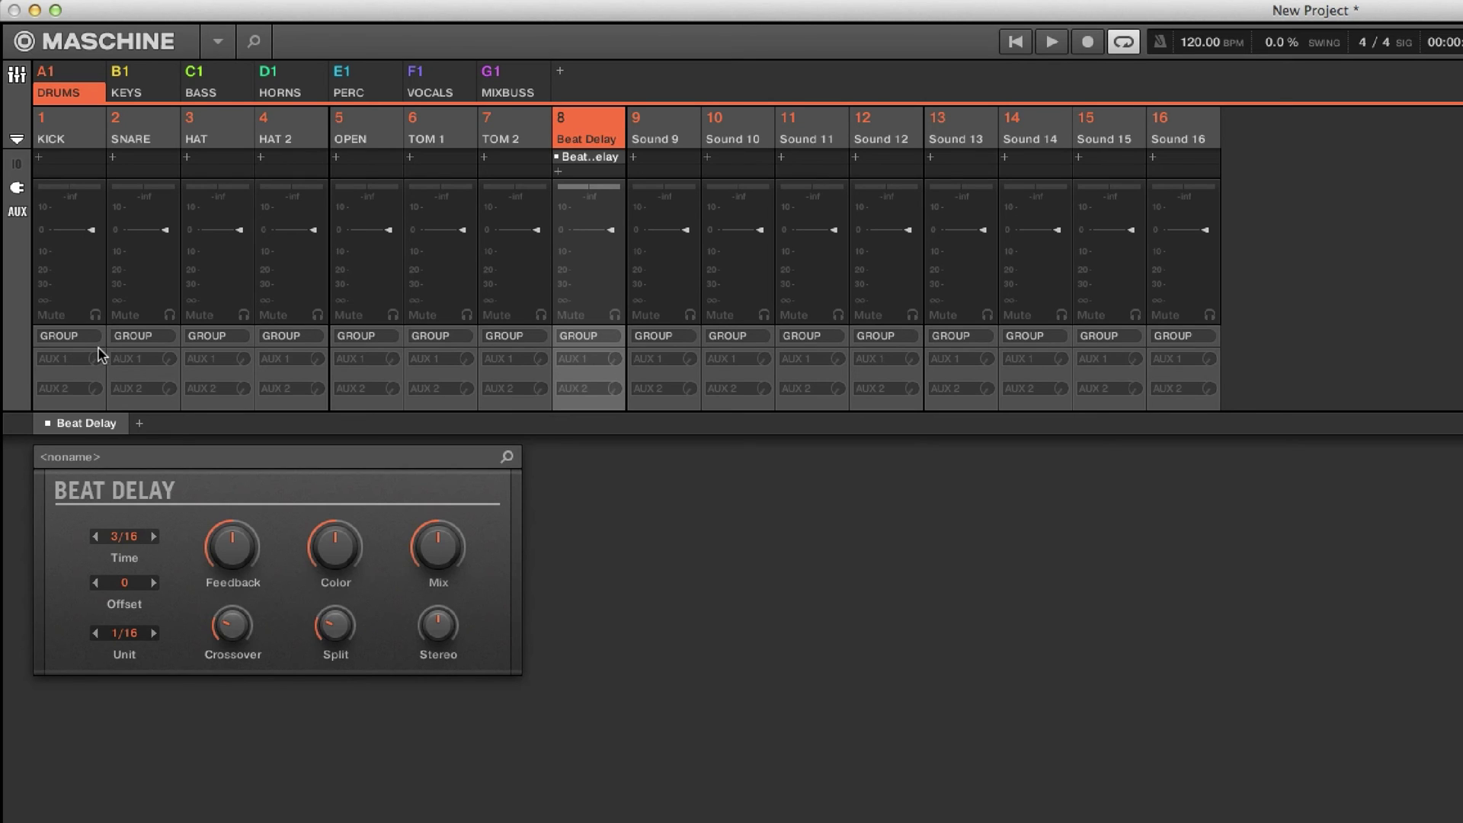
pyautogui.click(144, 360)
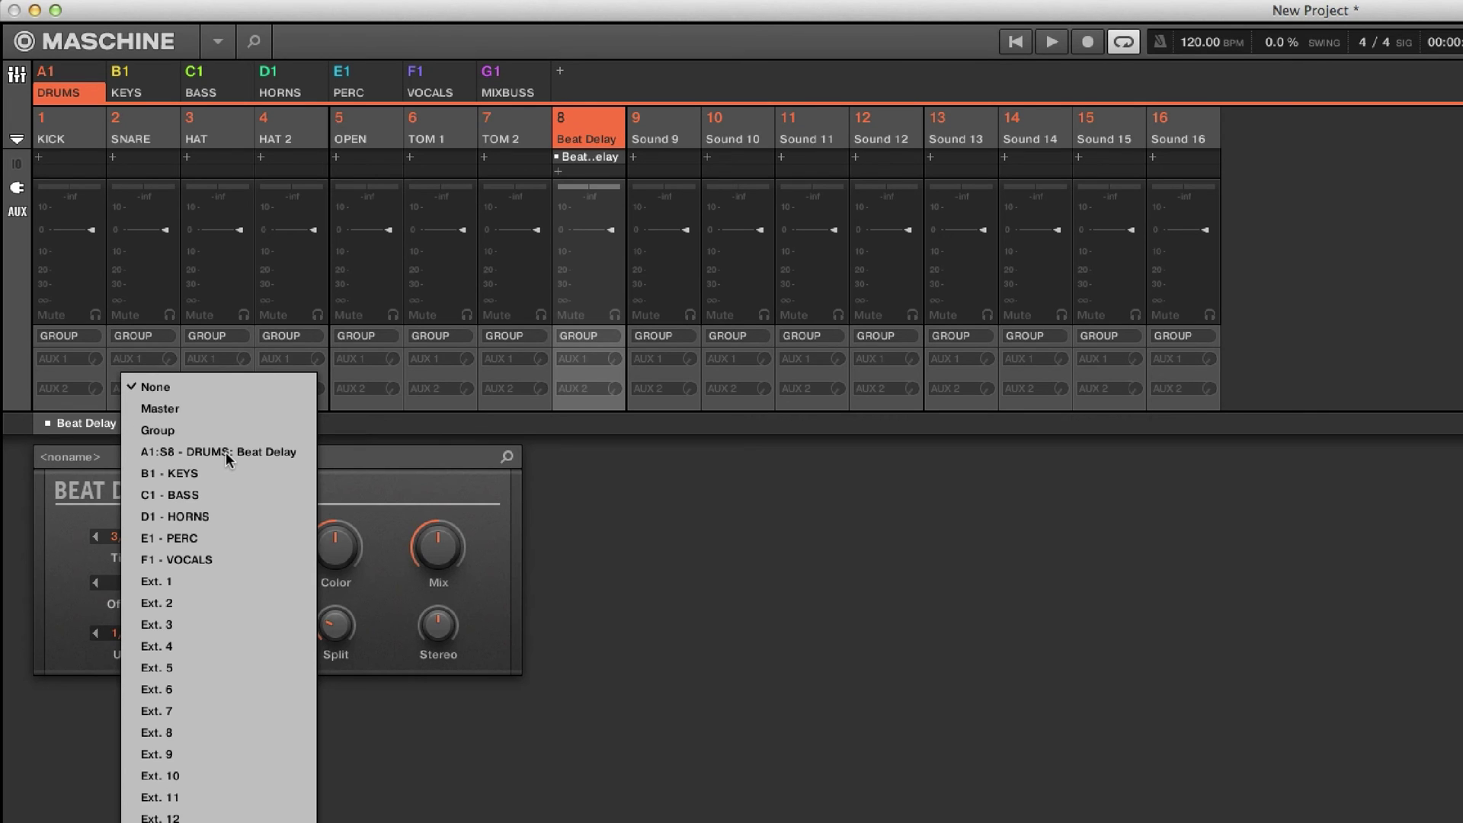
pyautogui.click(229, 452)
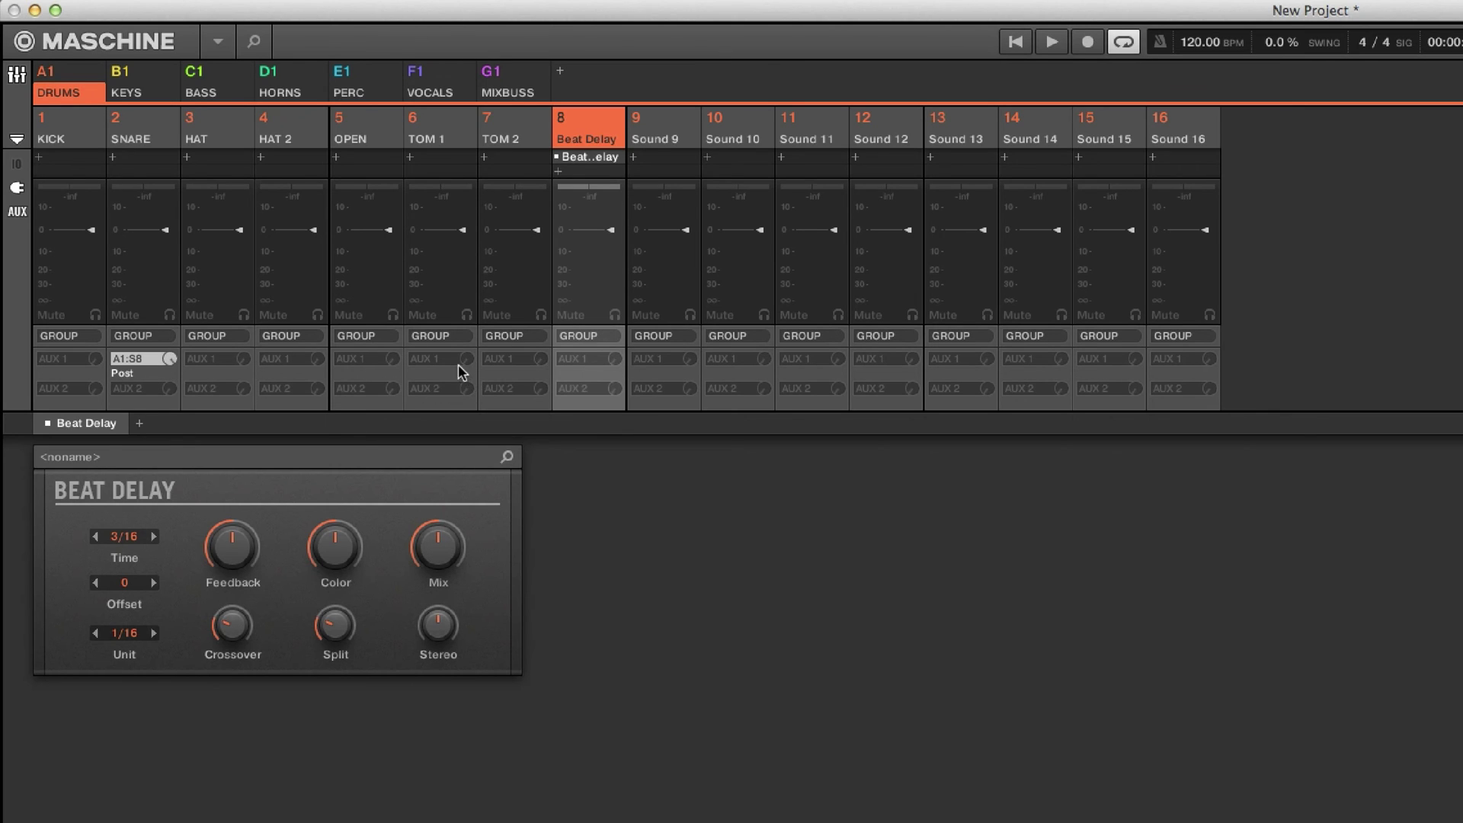
# Switch to the arrangement, open the library browser and search the samples for "SNARE"
pyautogui.press('super+m')
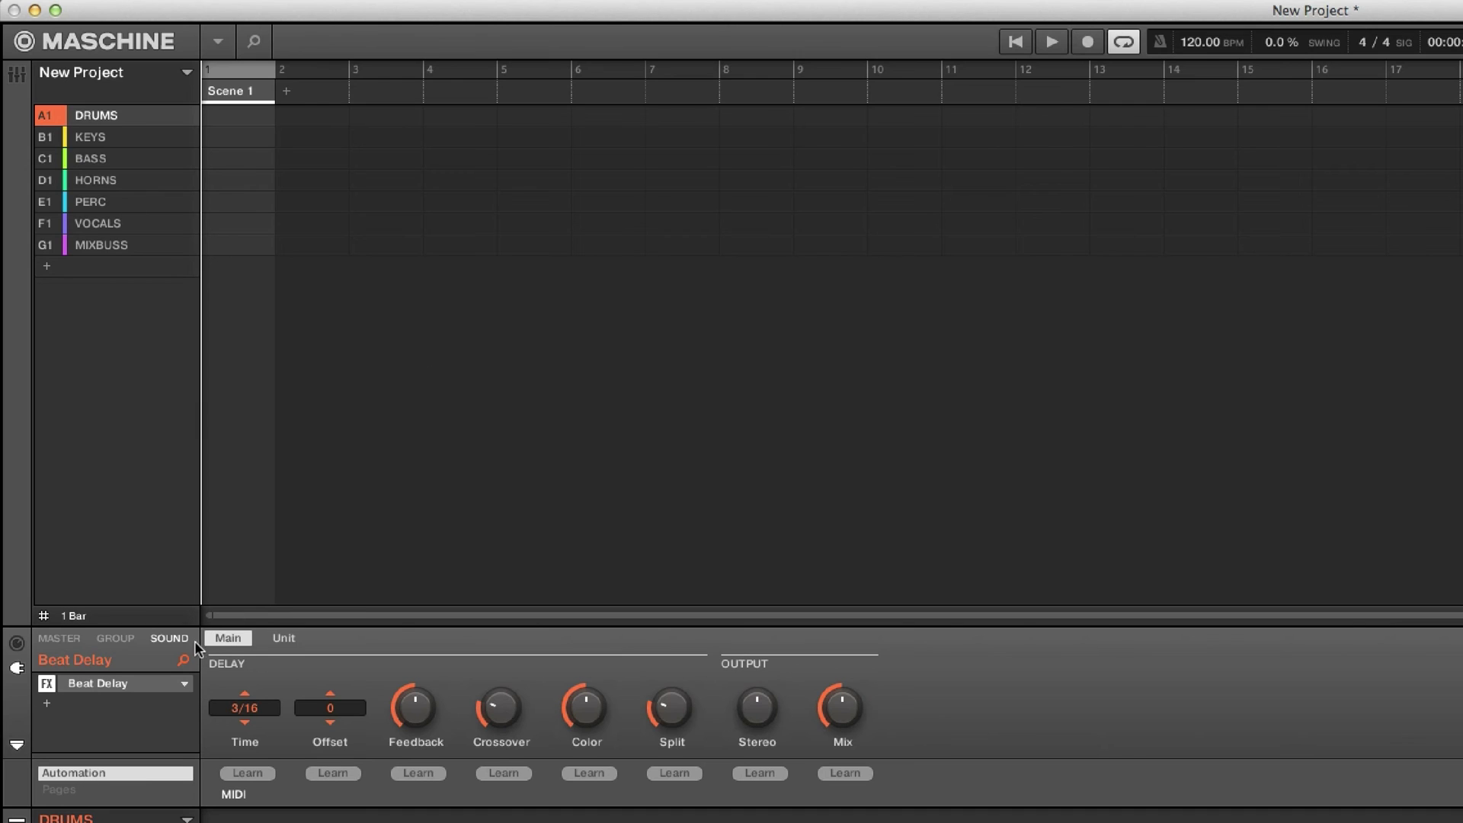
pyautogui.click(252, 41)
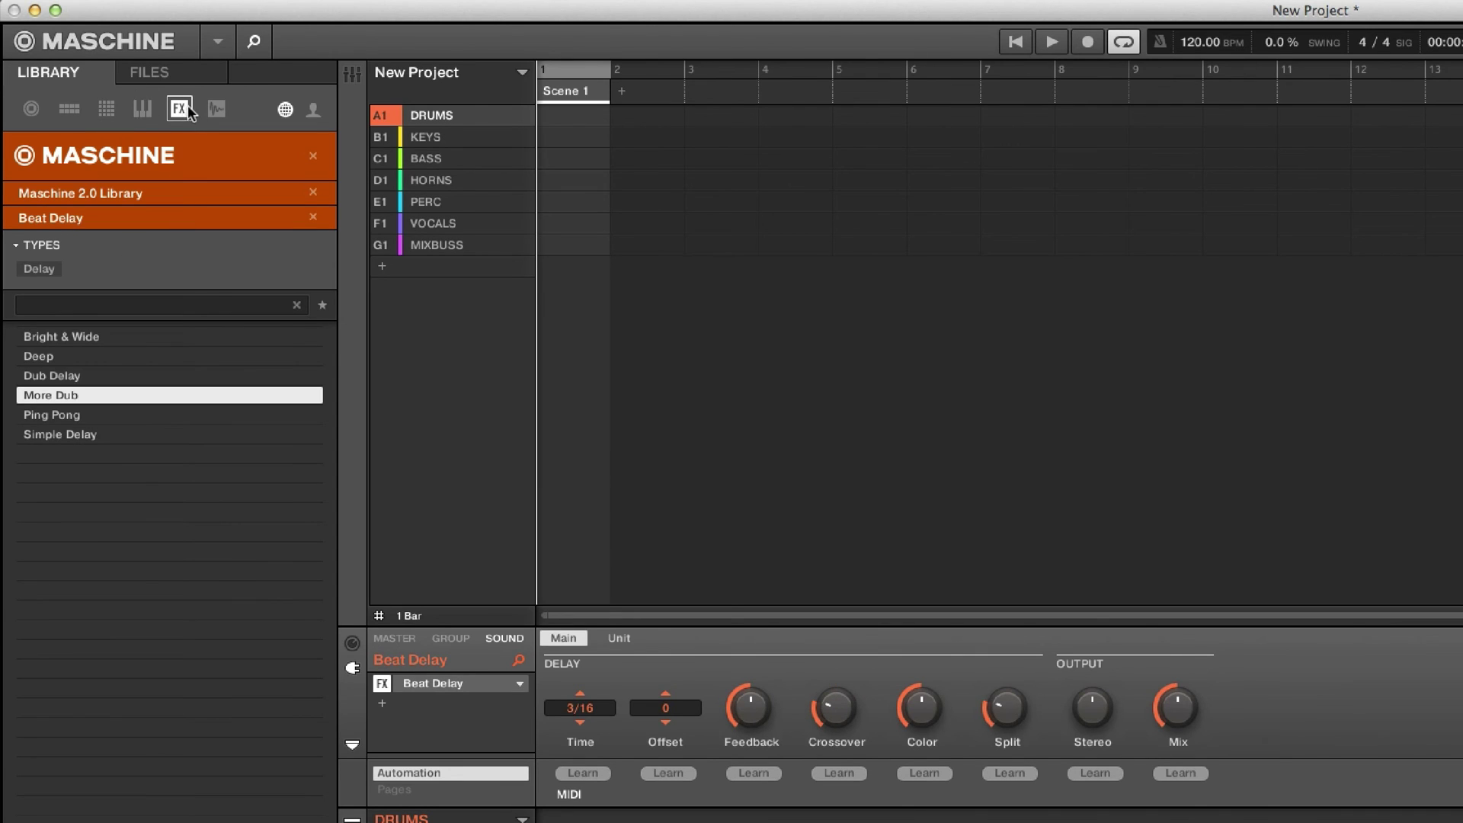
pyautogui.click(148, 110)
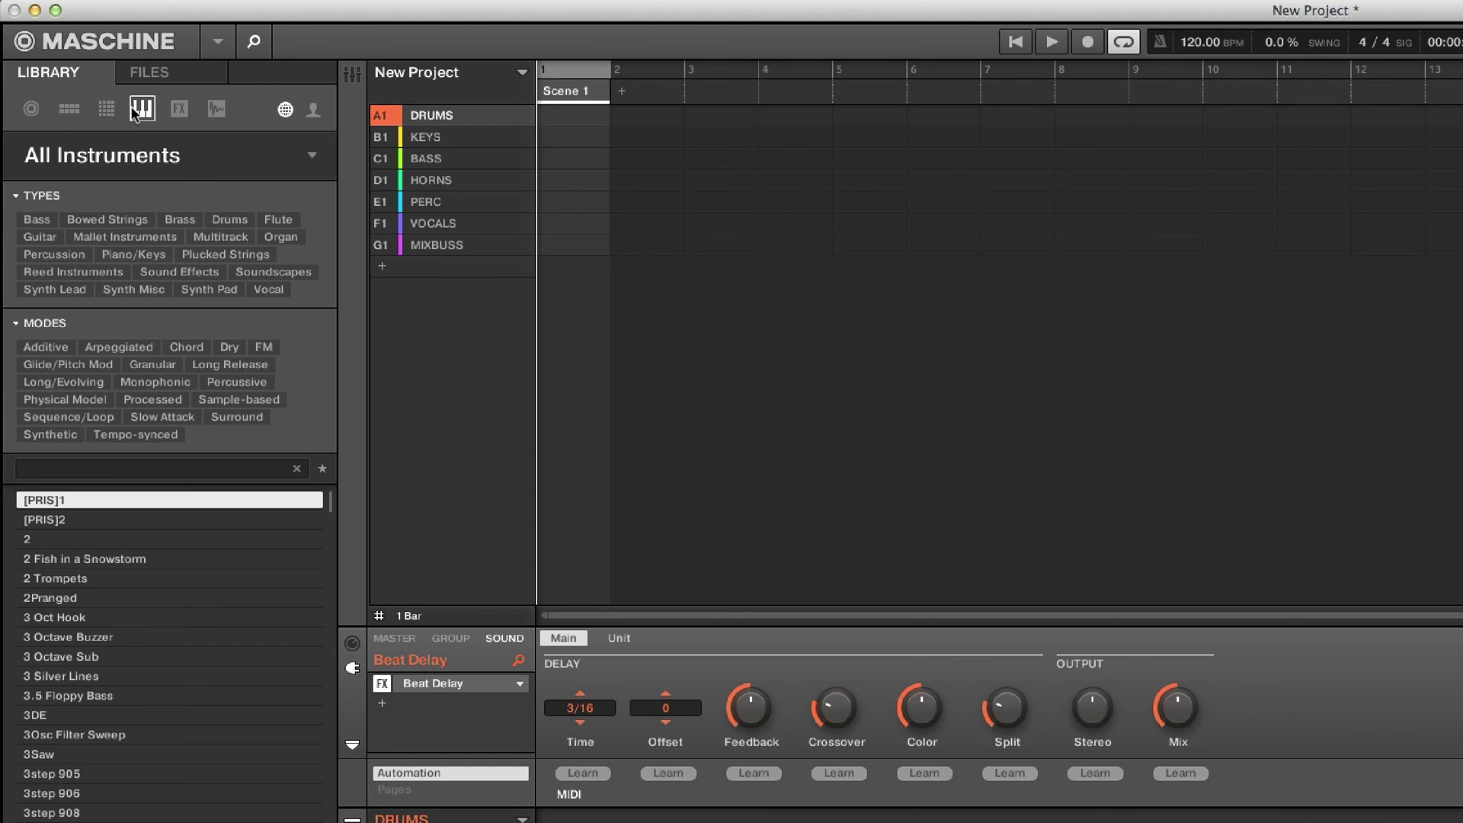
pyautogui.click(180, 109)
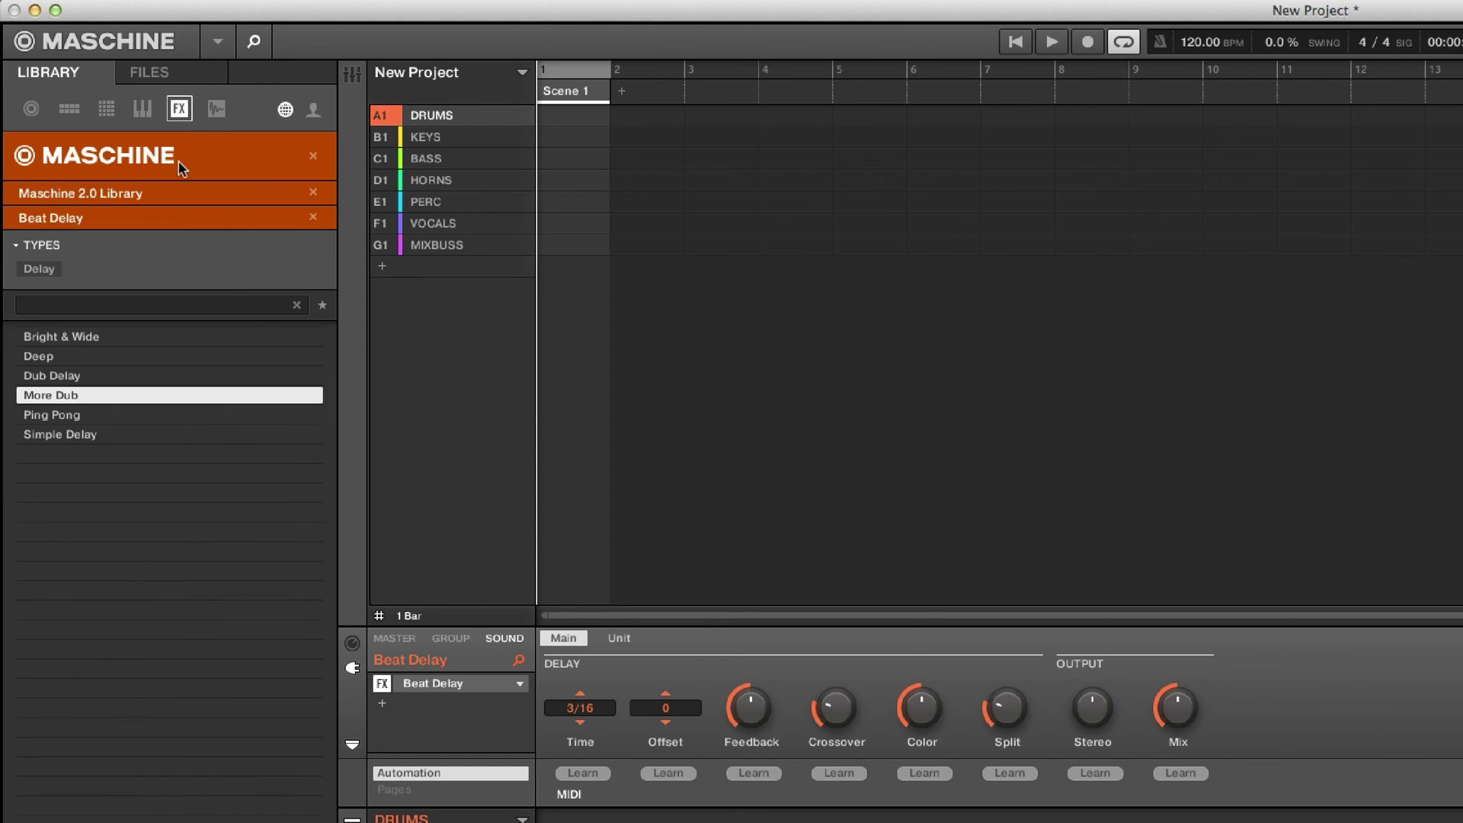
pyautogui.click(215, 110)
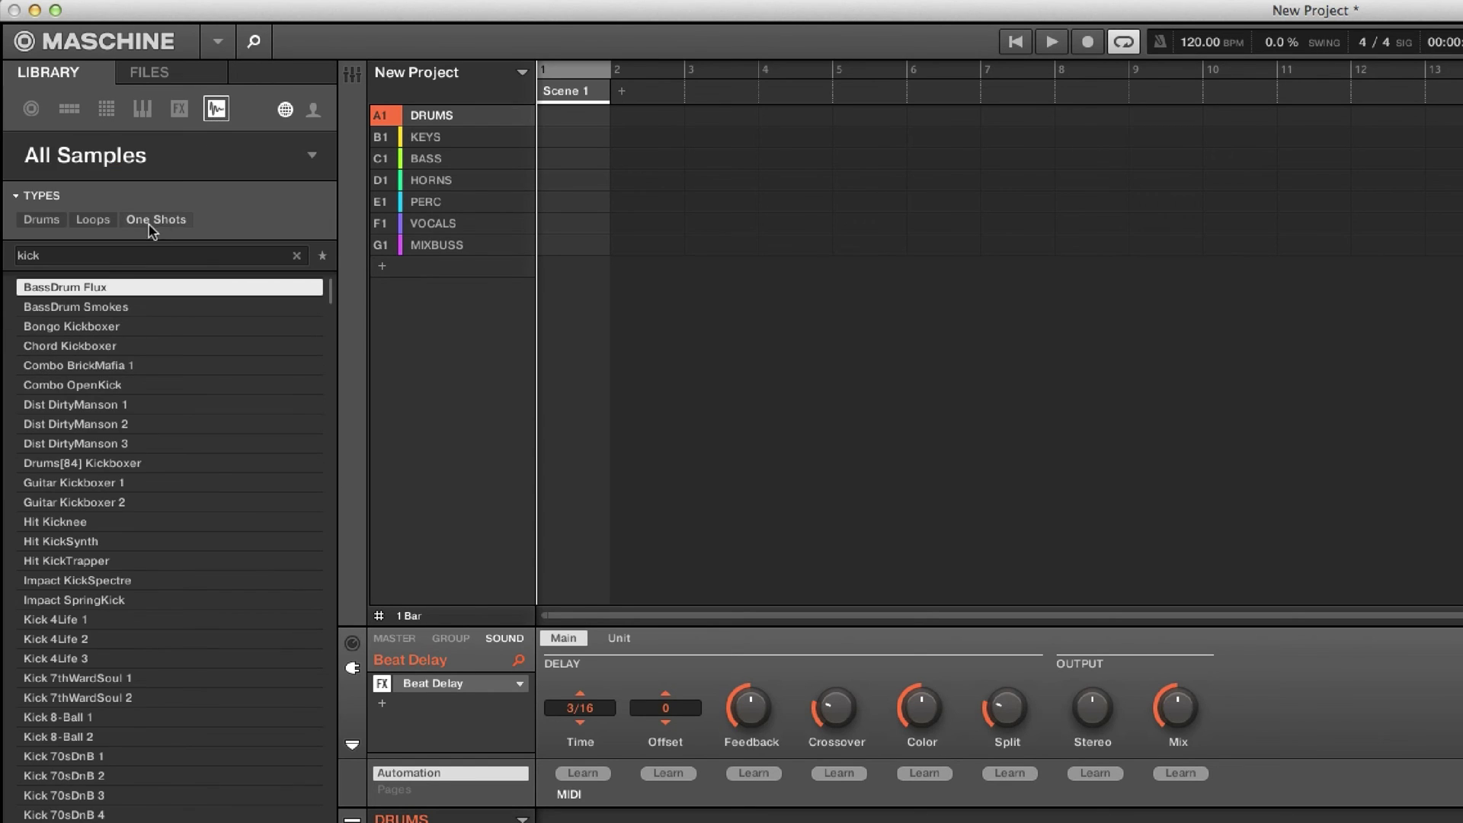
pyautogui.doubleClick(90, 260)
pyautogui.write('snare')
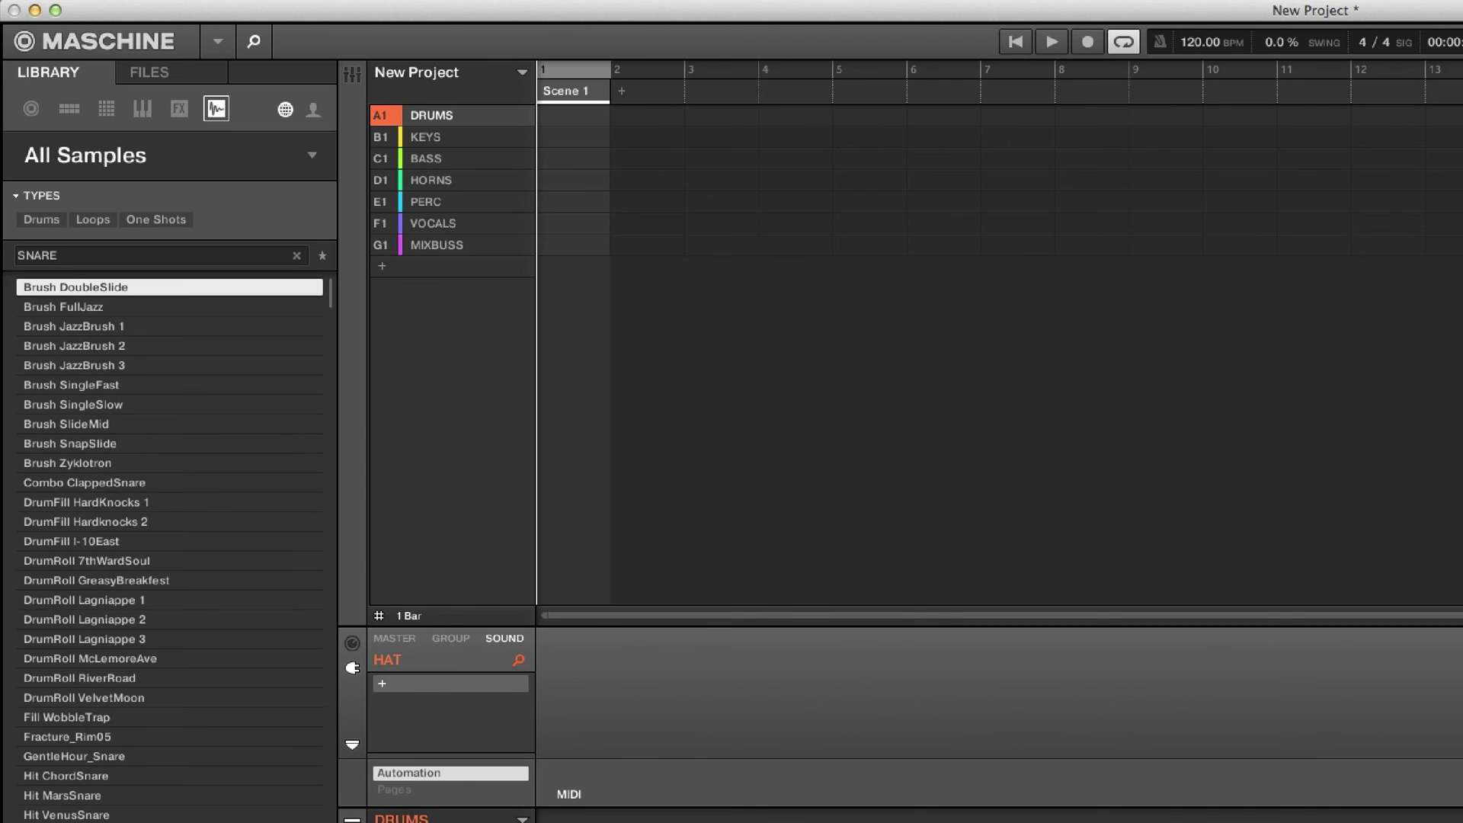
# Browse through the snare samples and load GentleHour_Snare into the SNARE sound of the DRUMS group
pyautogui.click(114, 347)
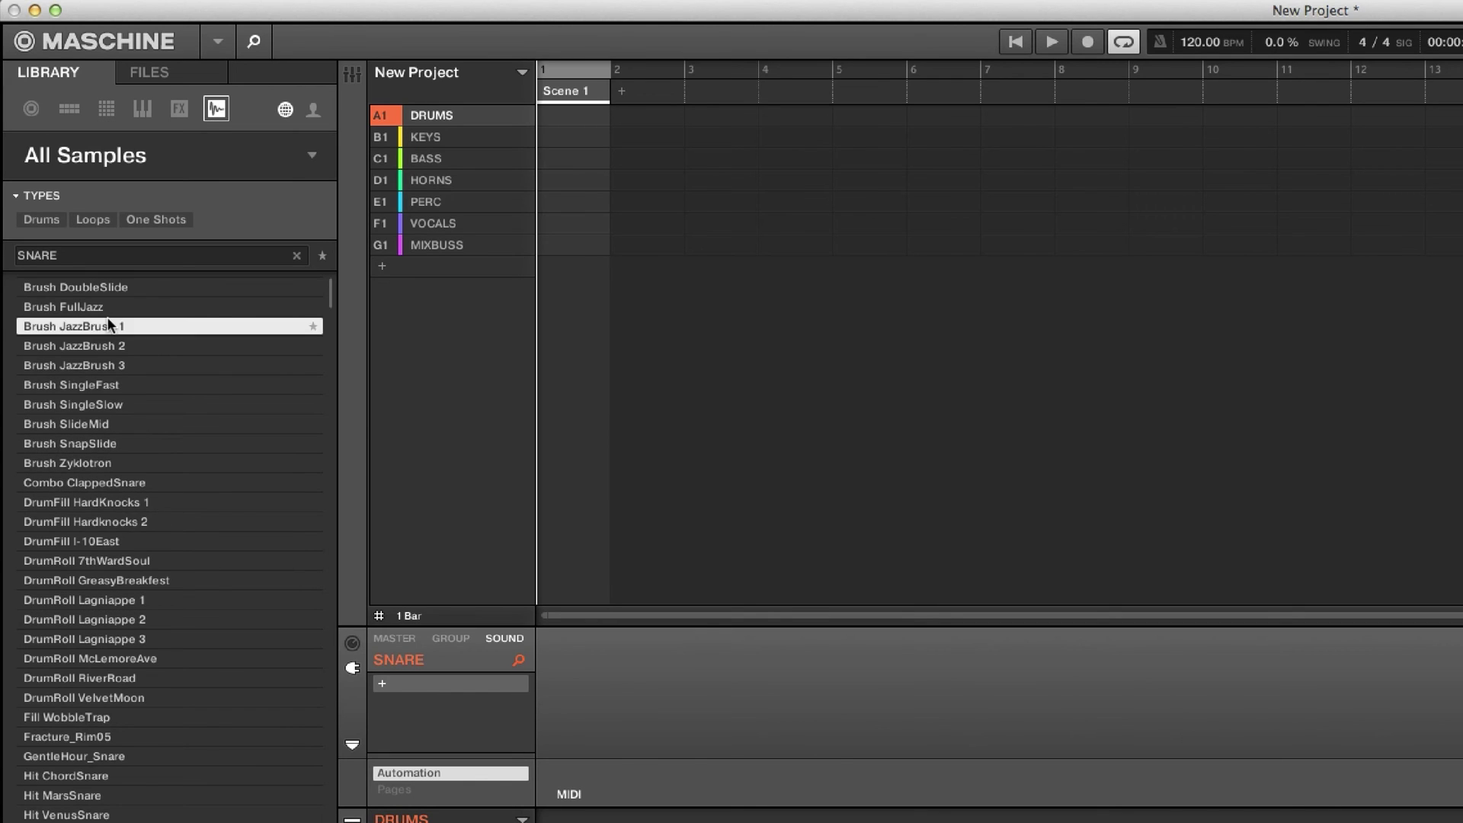
pyautogui.click(130, 384)
pyautogui.click(131, 404)
pyautogui.click(130, 462)
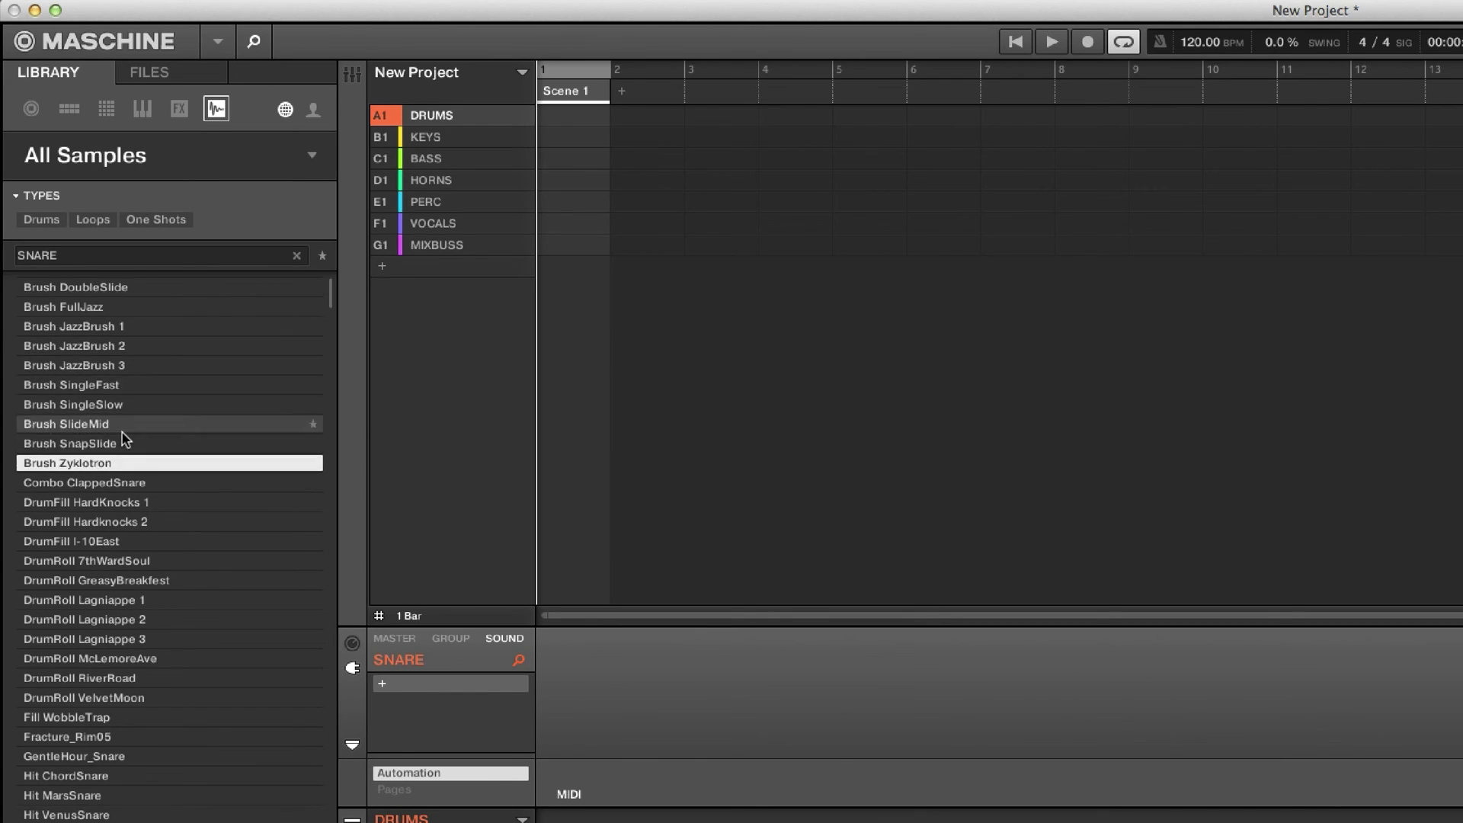
pyautogui.click(126, 504)
pyautogui.press('Down')
pyautogui.press('Down')
pyautogui.press('Down')
pyautogui.press('Down')
pyautogui.press('Down')
pyautogui.press('Down')
pyautogui.press('Down')
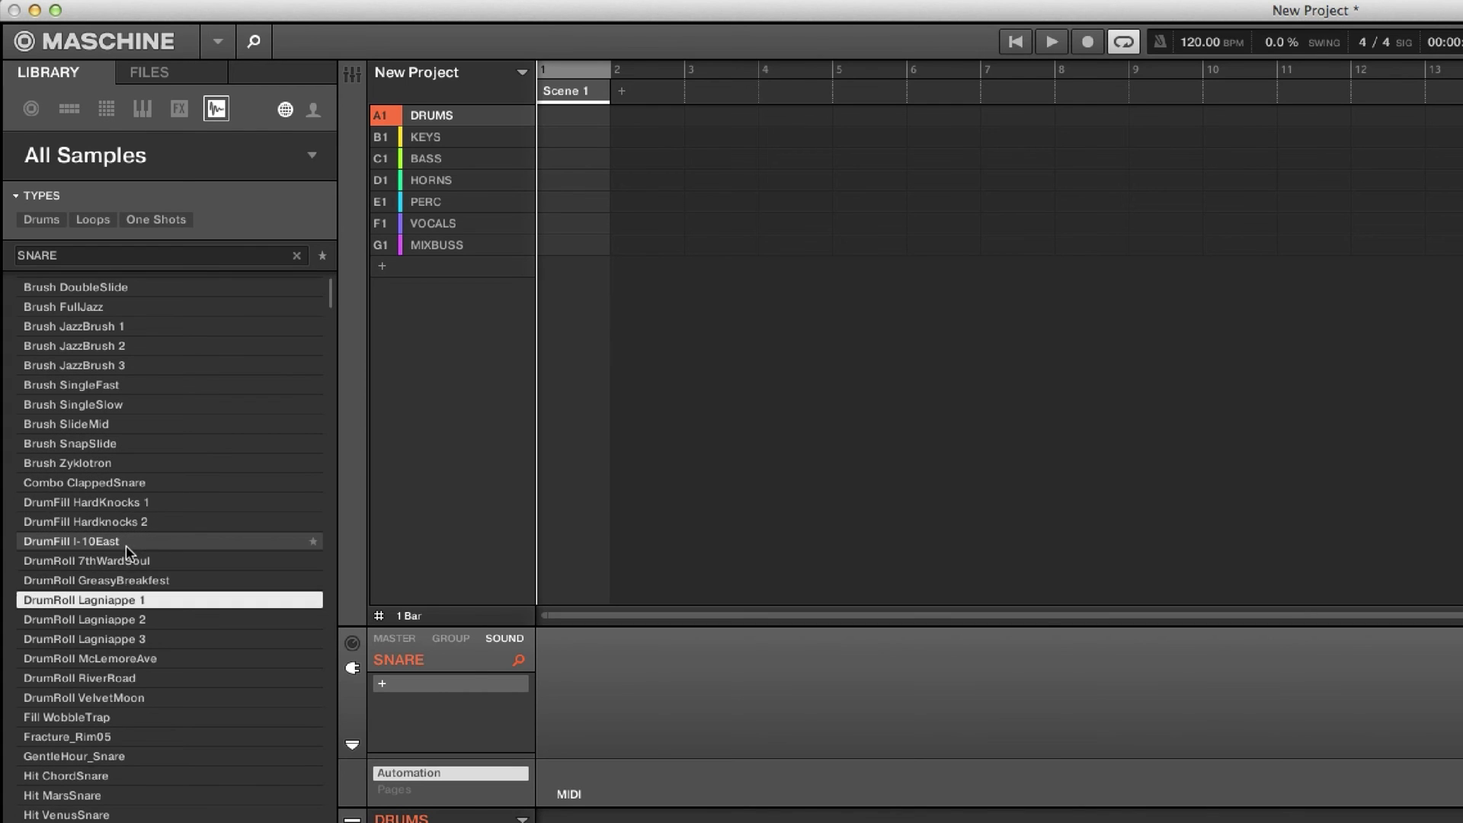
pyautogui.press('Down')
pyautogui.press('Down')
pyautogui.press('Down')
pyautogui.press('Down')
pyautogui.press('Down')
pyautogui.press('Up')
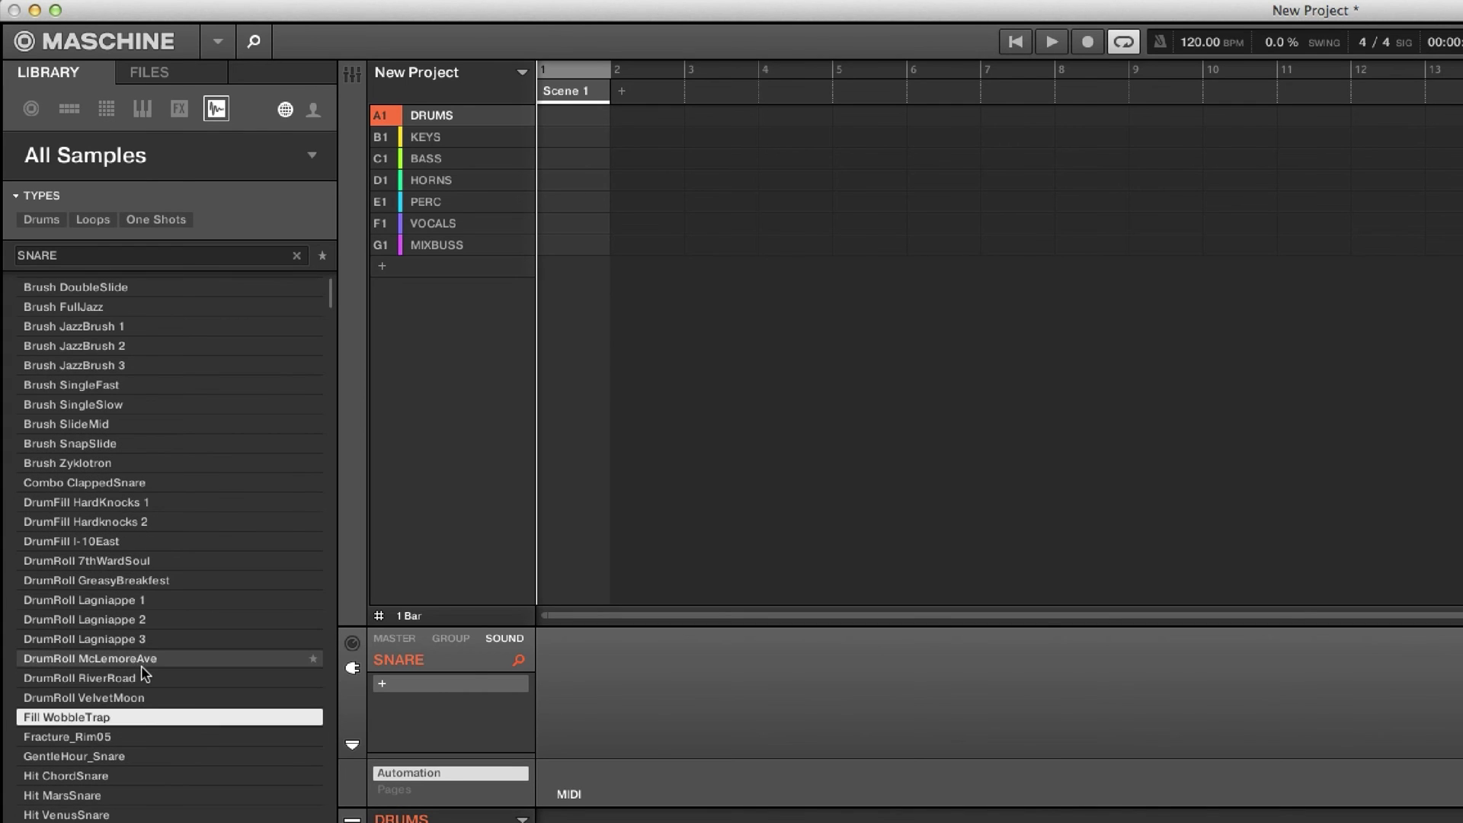
pyautogui.press('Down')
pyautogui.press('Down')
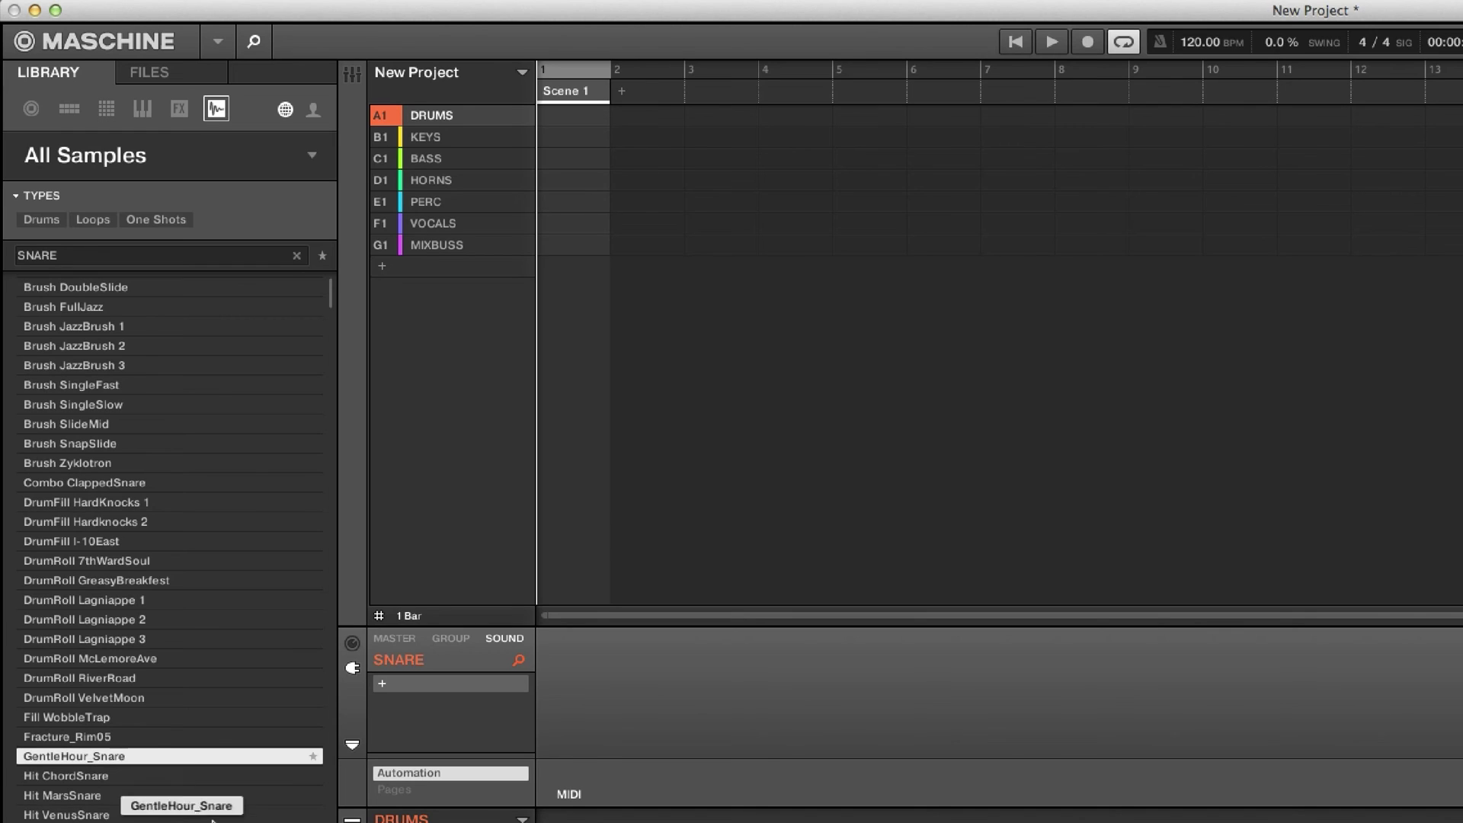
pyautogui.press('Return')
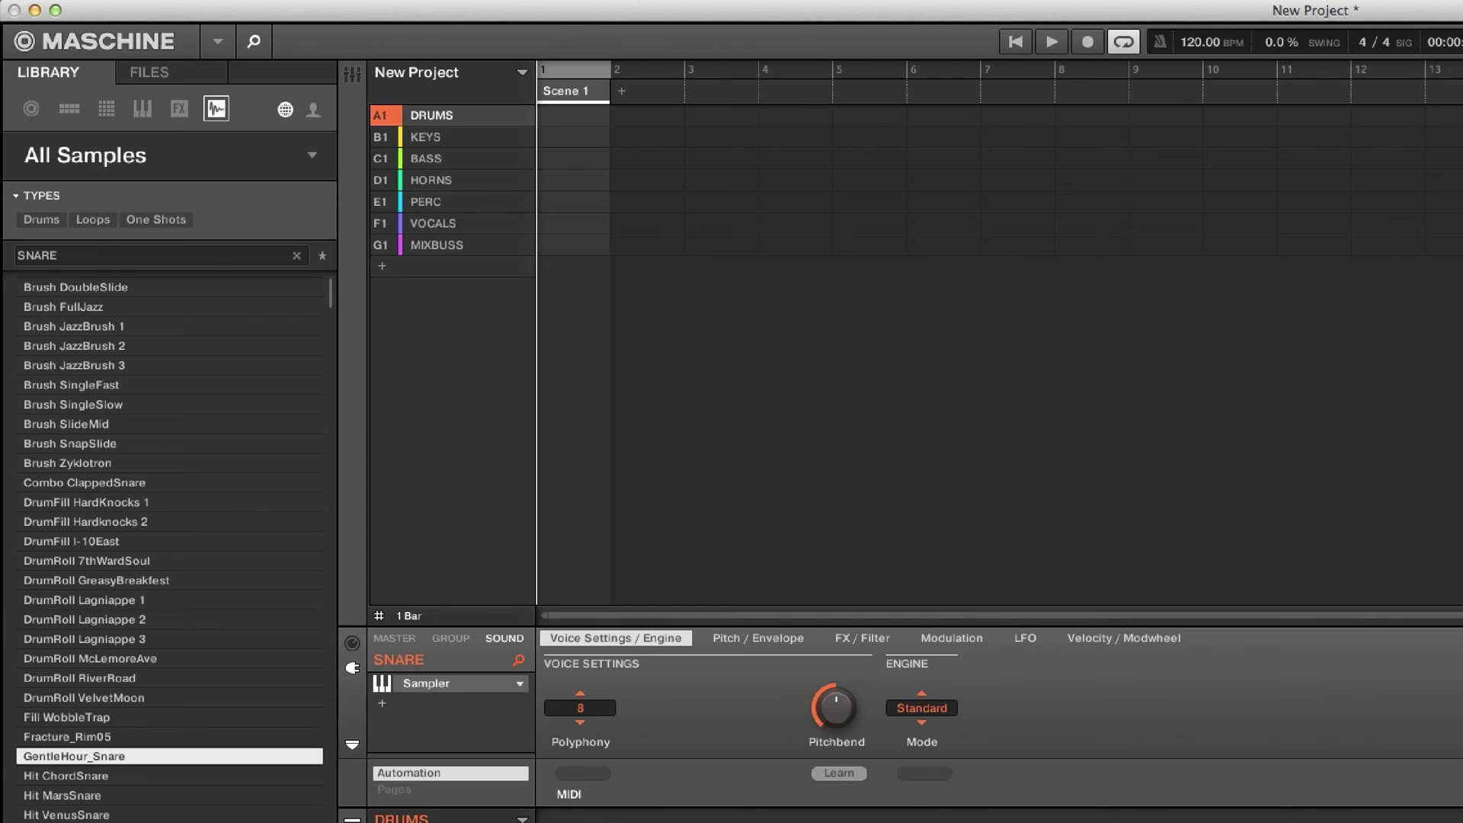
# Return to the mixer and choose the Beat Delay sound again as the destination of SNARE's Aux 1 send
pyautogui.press('super+m')
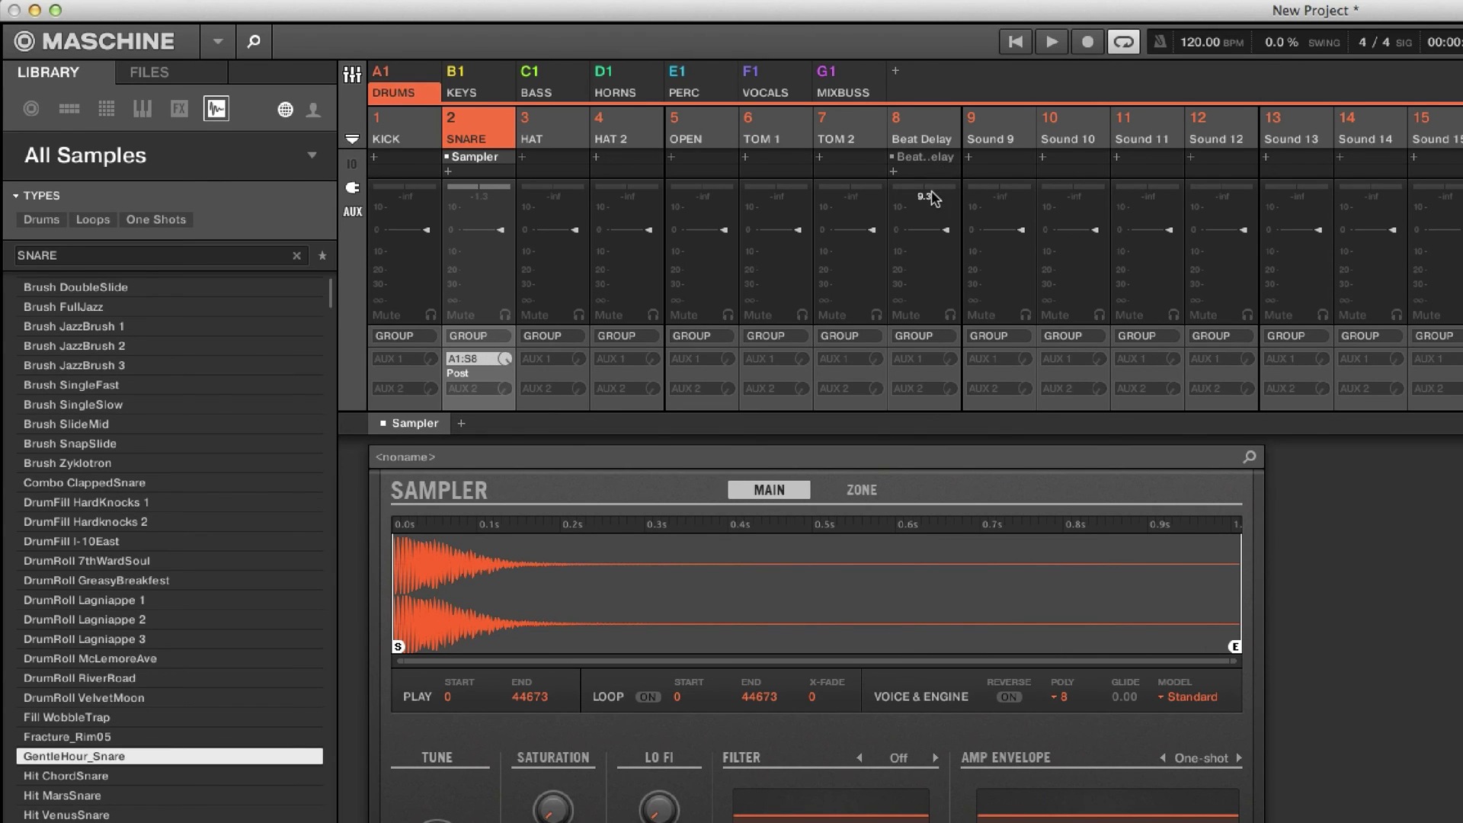
pyautogui.click(474, 358)
pyautogui.click(508, 455)
# Raise the Mix of the Beat Delay and lower the fader of its sound 8 channel
pyautogui.click(935, 136)
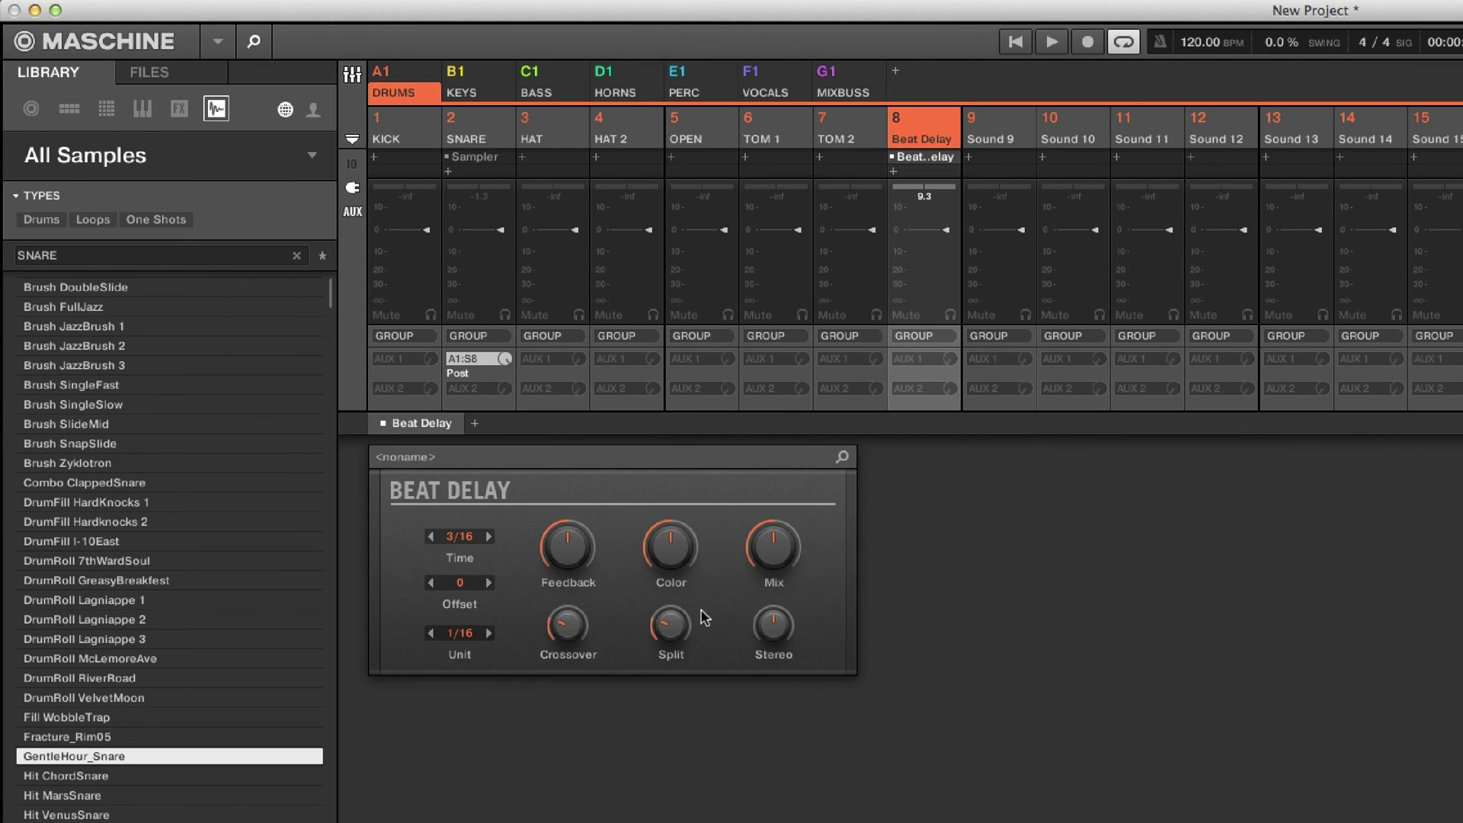
pyautogui.moveTo(760, 560)
pyautogui.moveTo(772, 546); pyautogui.dragTo(772, 518)
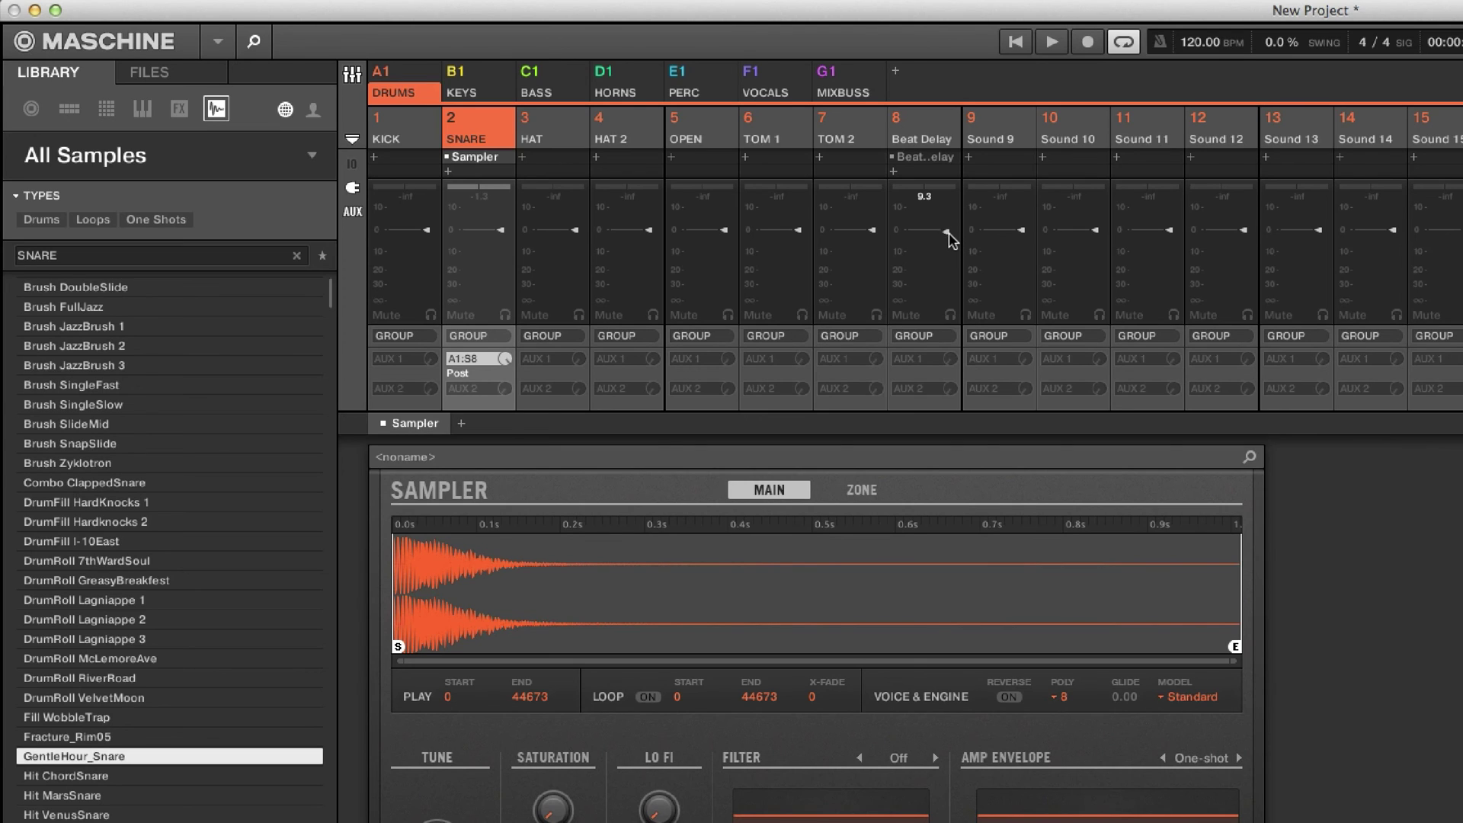
pyautogui.moveTo(948, 240); pyautogui.dragTo(952, 295)
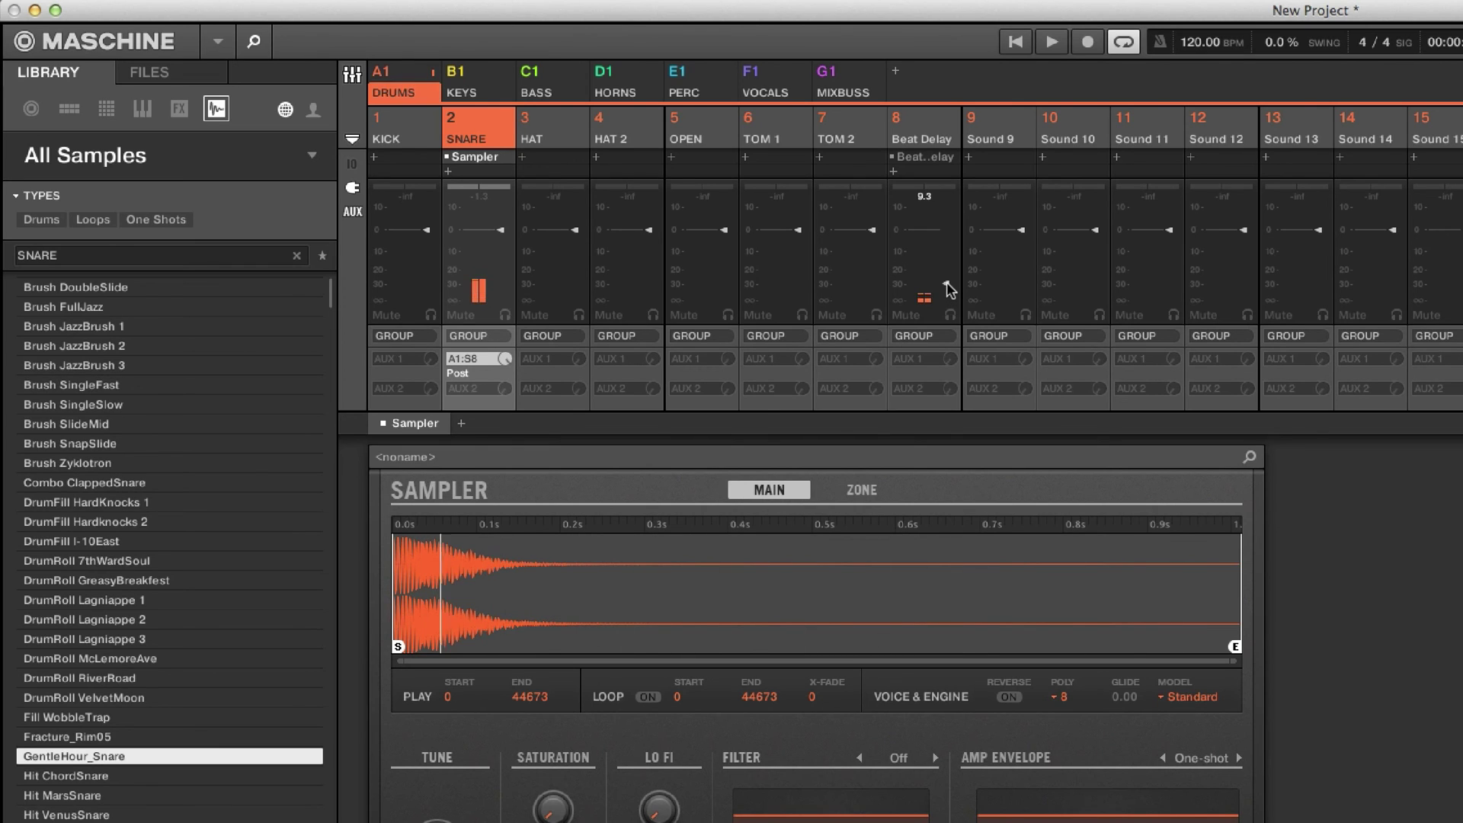
pyautogui.moveTo(950, 288); pyautogui.dragTo(945, 322)
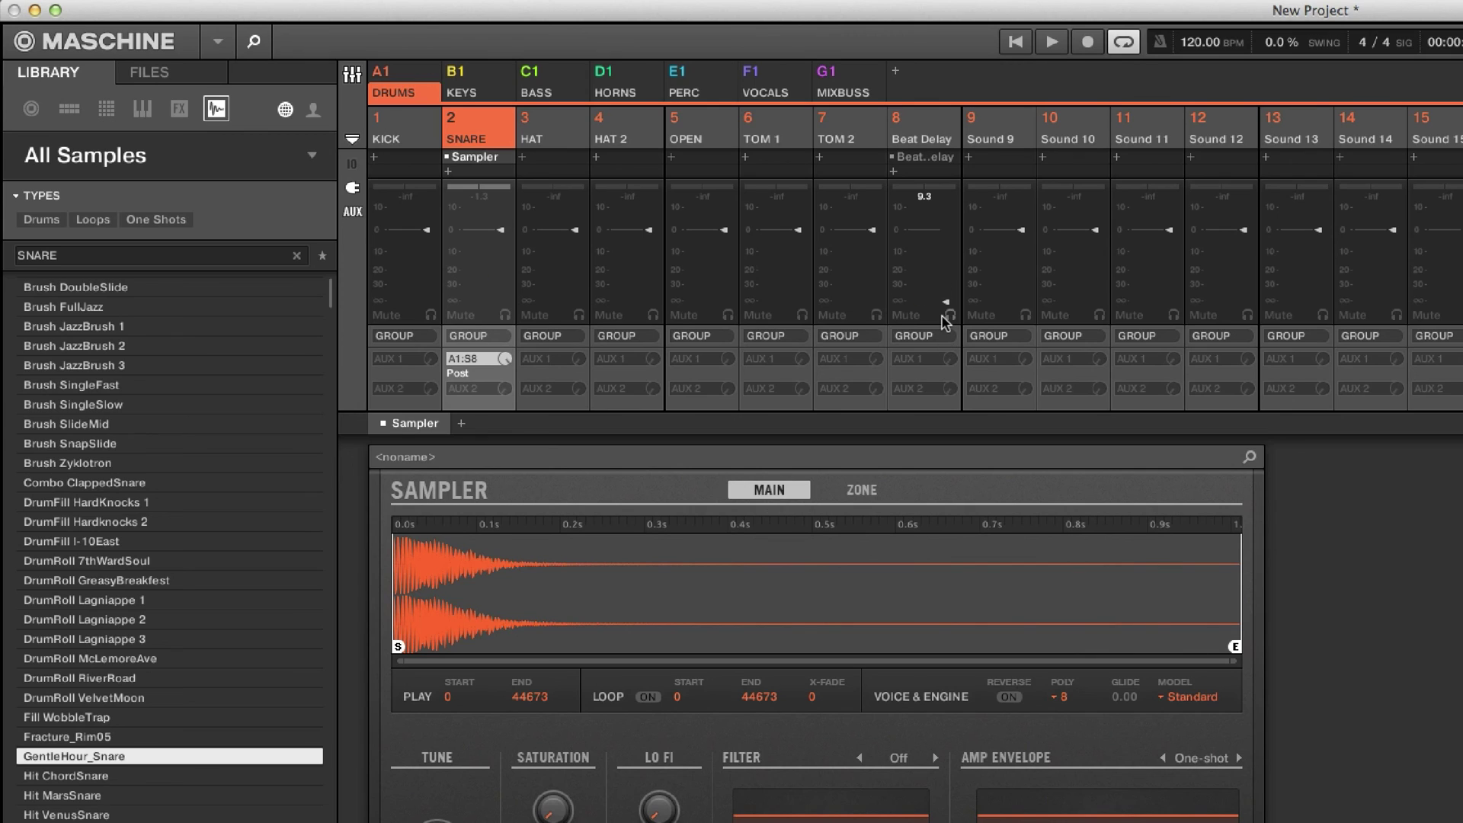
# Record a four-bar snare pattern in the DRUMS group, check it in the arrangement and mixer, and stop playback
pyautogui.press('super+r')
pyautogui.press('space')
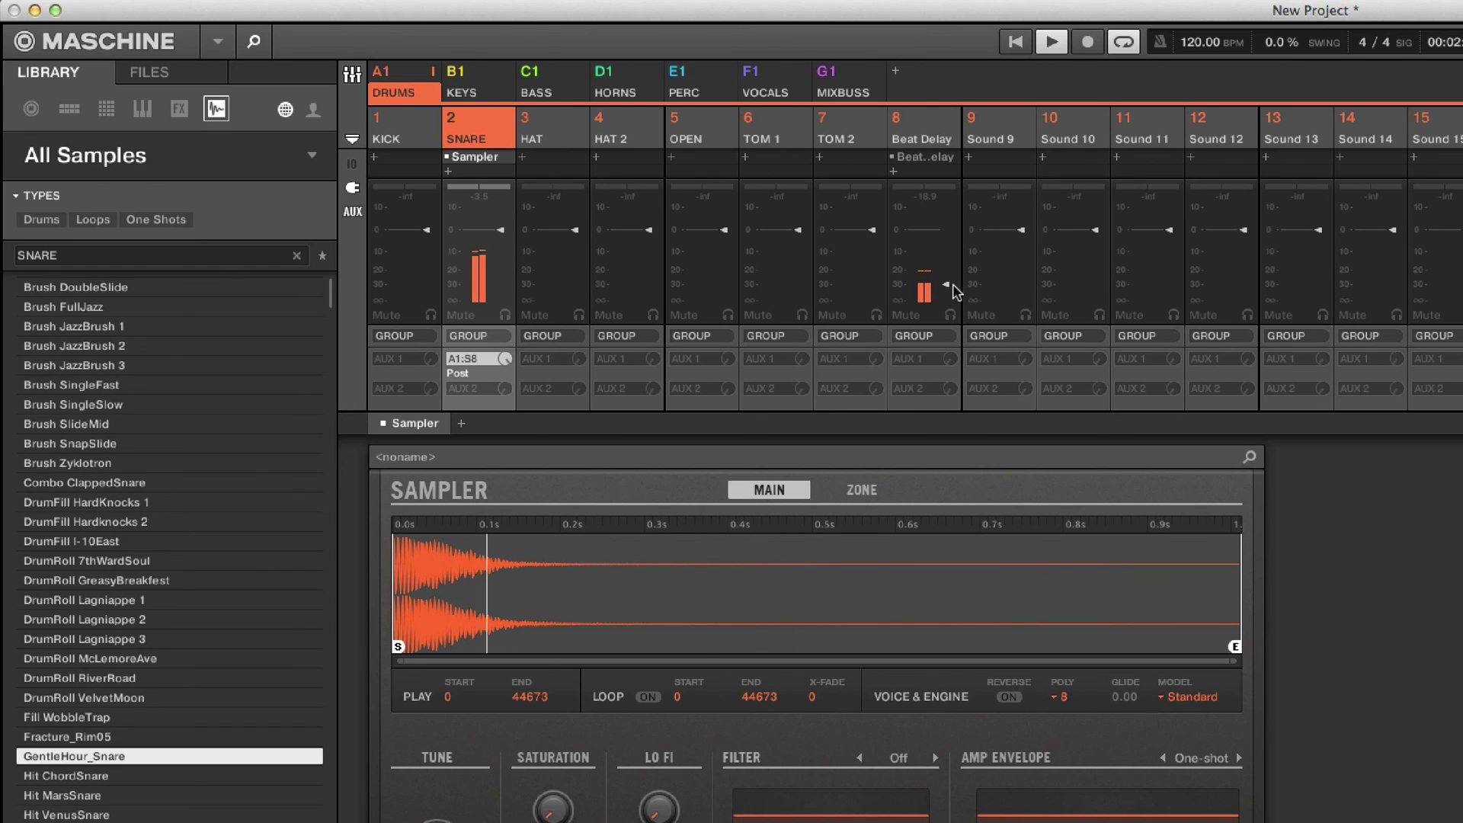
pyautogui.press('super+m')
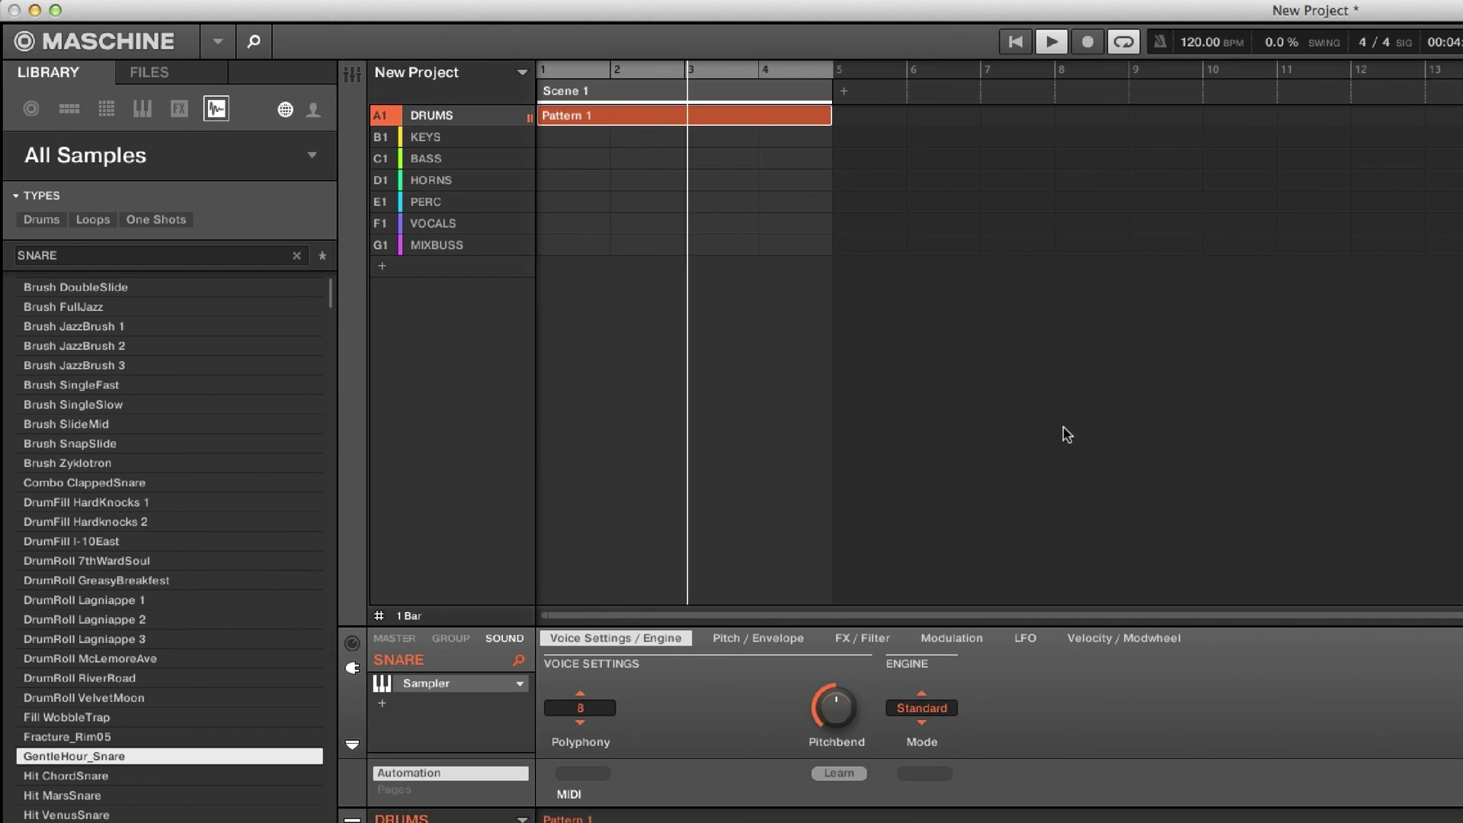
pyautogui.press('super+m')
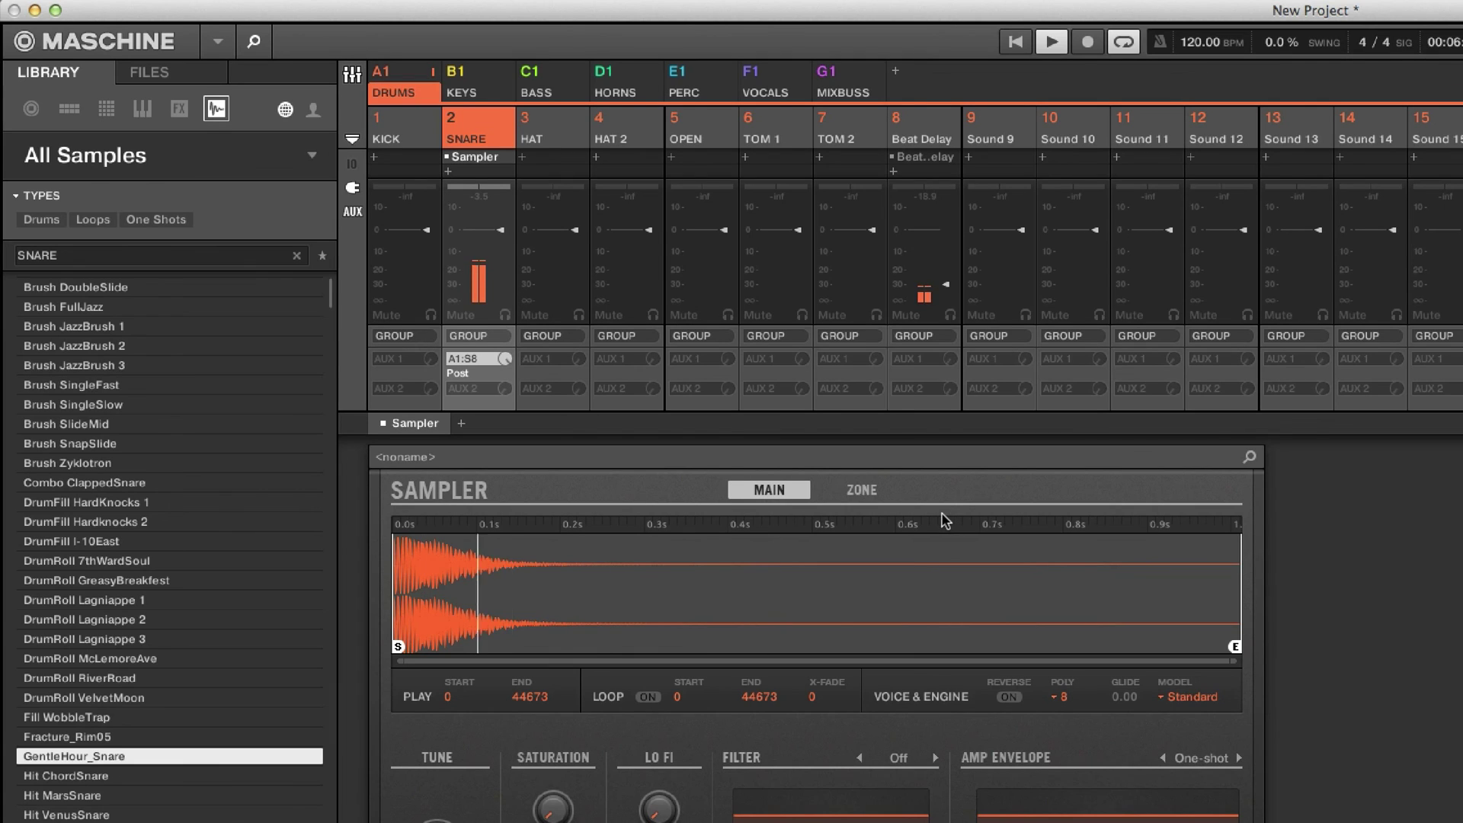
pyautogui.press('space')
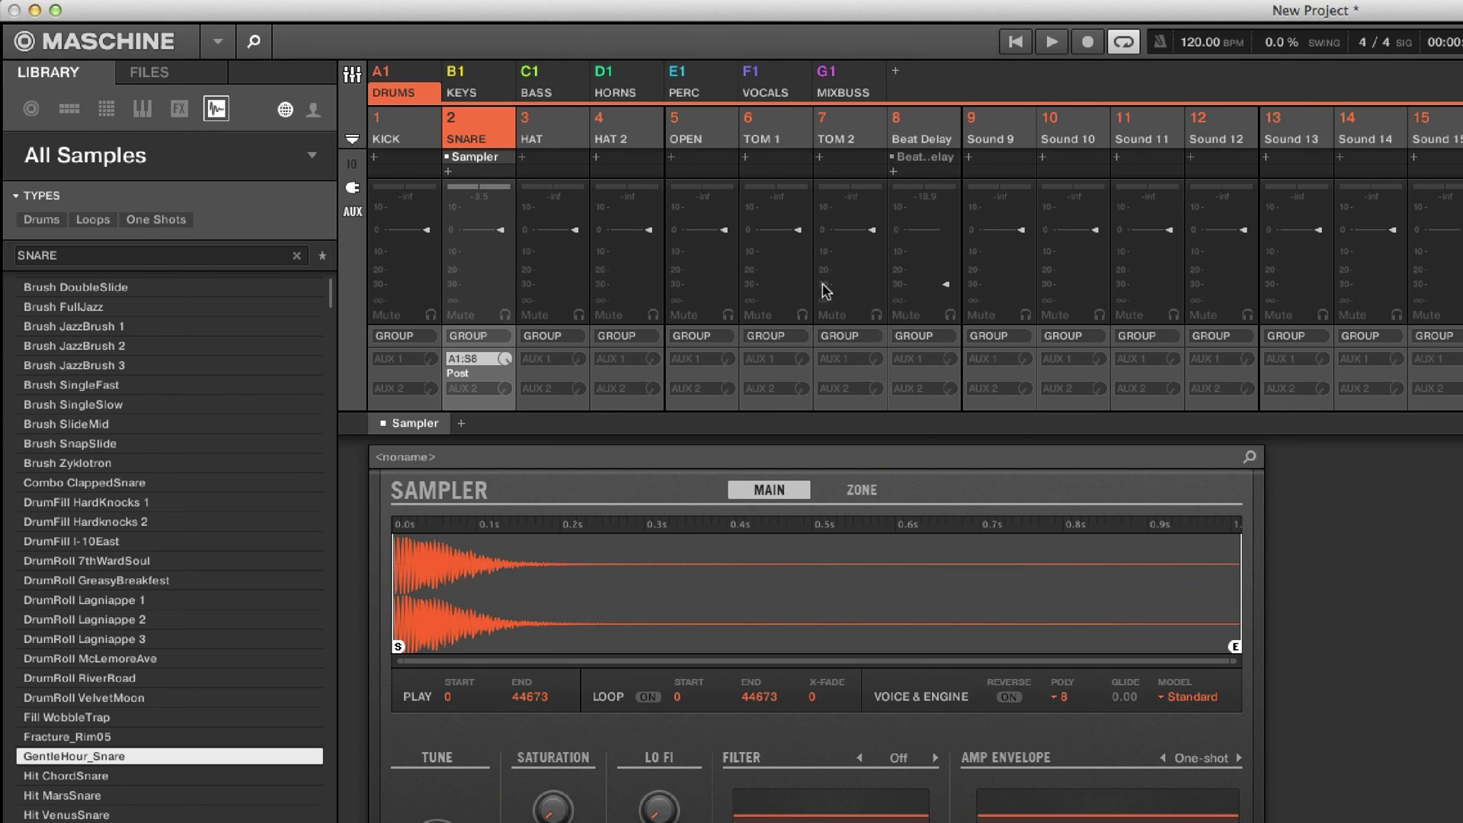
# Load the internal Reverb on Sound 9 of the DRUMS group
pyautogui.click(969, 157)
pyautogui.moveTo(1166, 197)
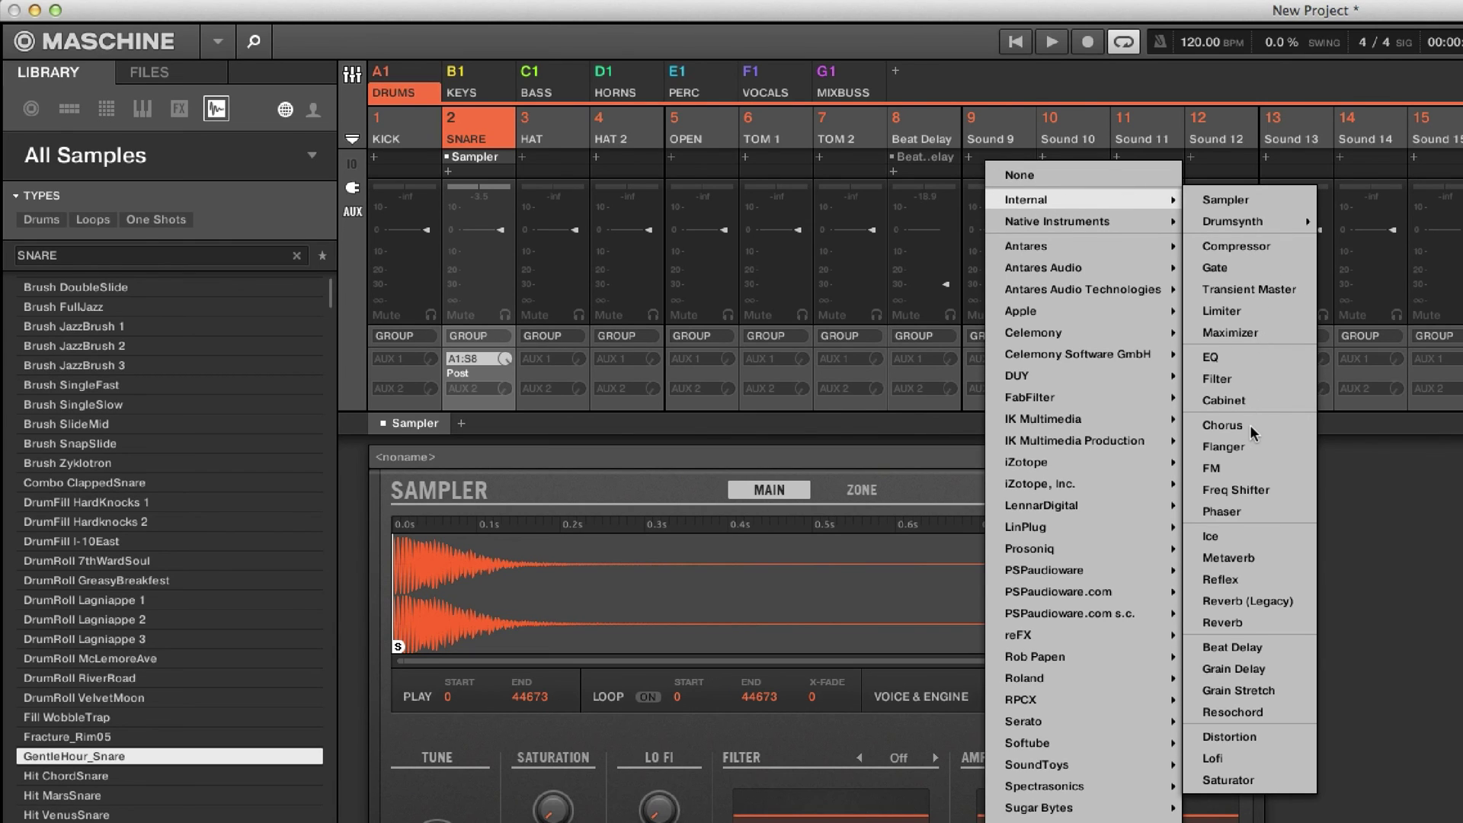
pyautogui.click(1235, 622)
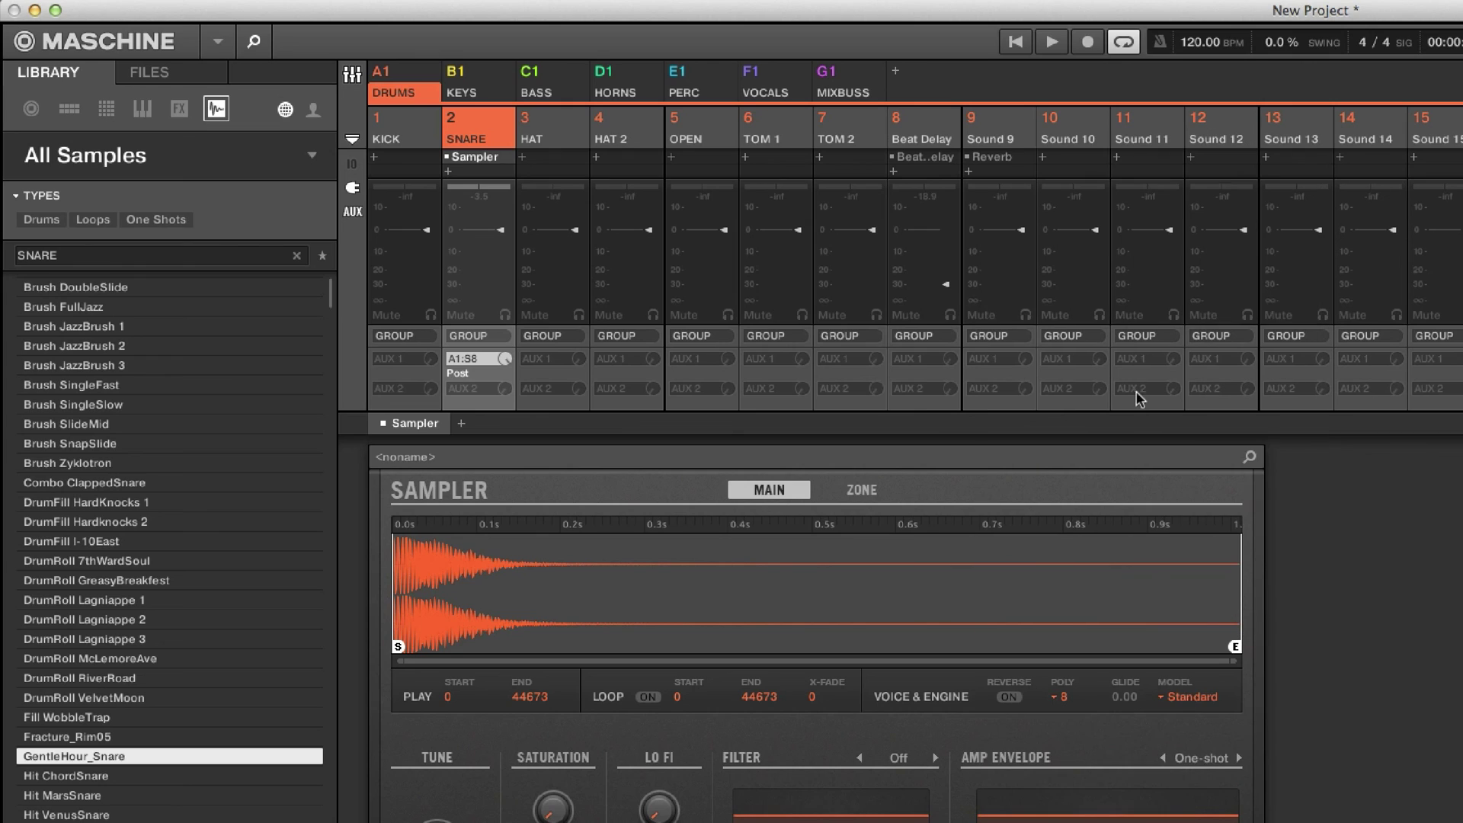
# Rename Sound 9 in the DRUMS group as REVERB and make it the destination of SNARE's Aux 2 send
pyautogui.doubleClick(994, 142)
pyautogui.write('RE')
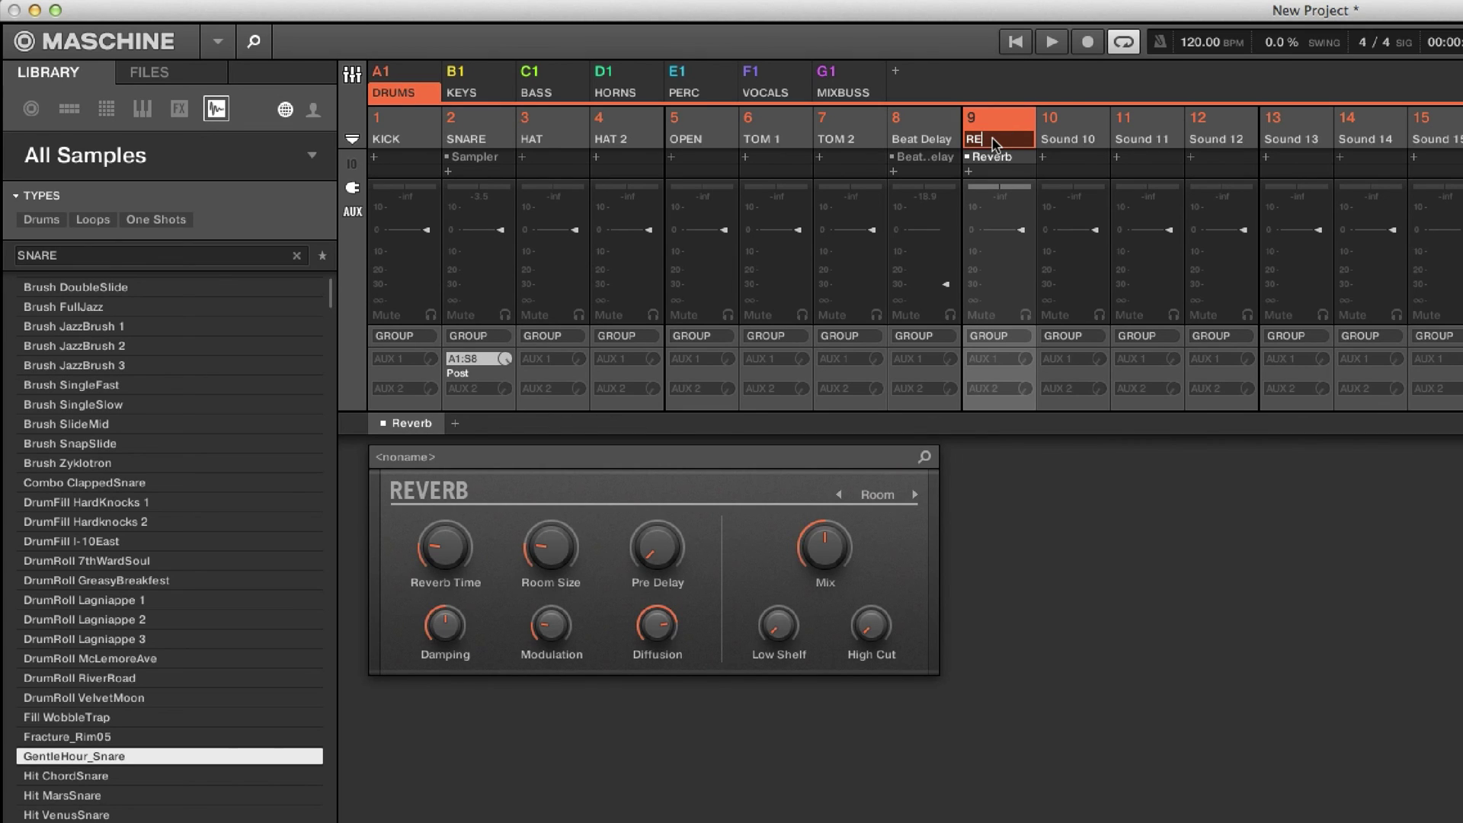
pyautogui.write('VERB')
pyautogui.press('Return')
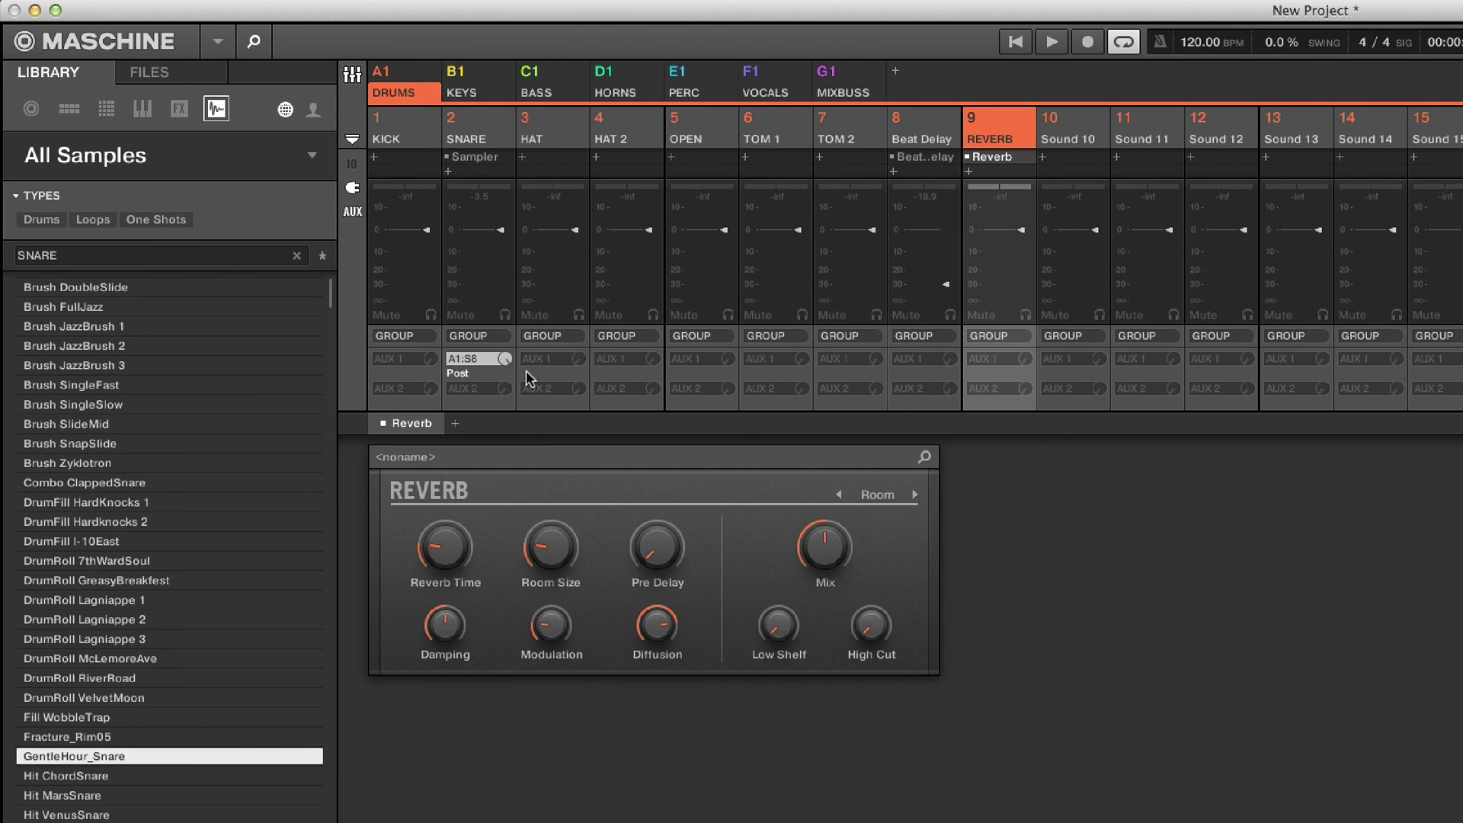
pyautogui.click(486, 390)
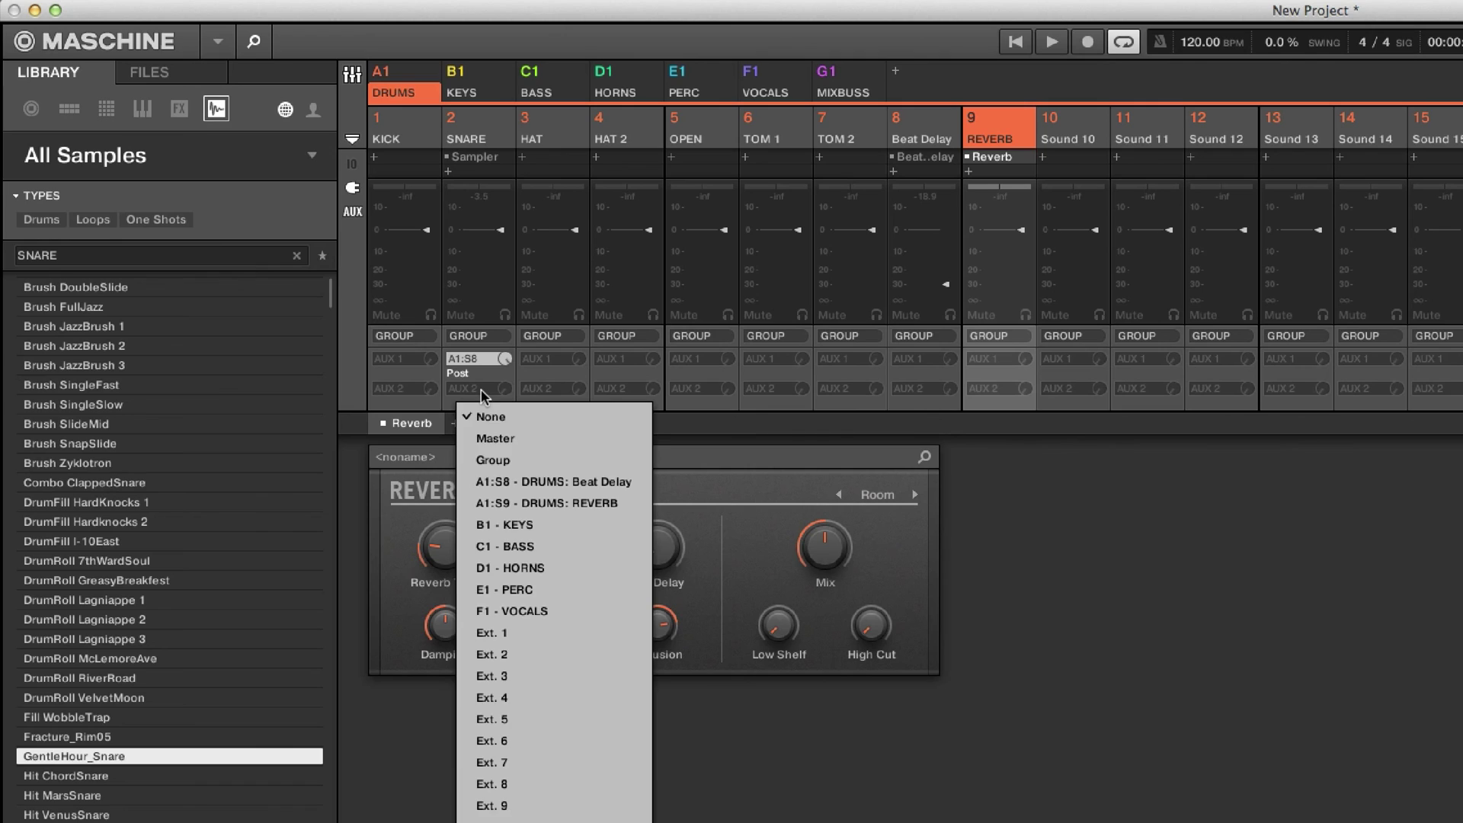
pyautogui.click(564, 504)
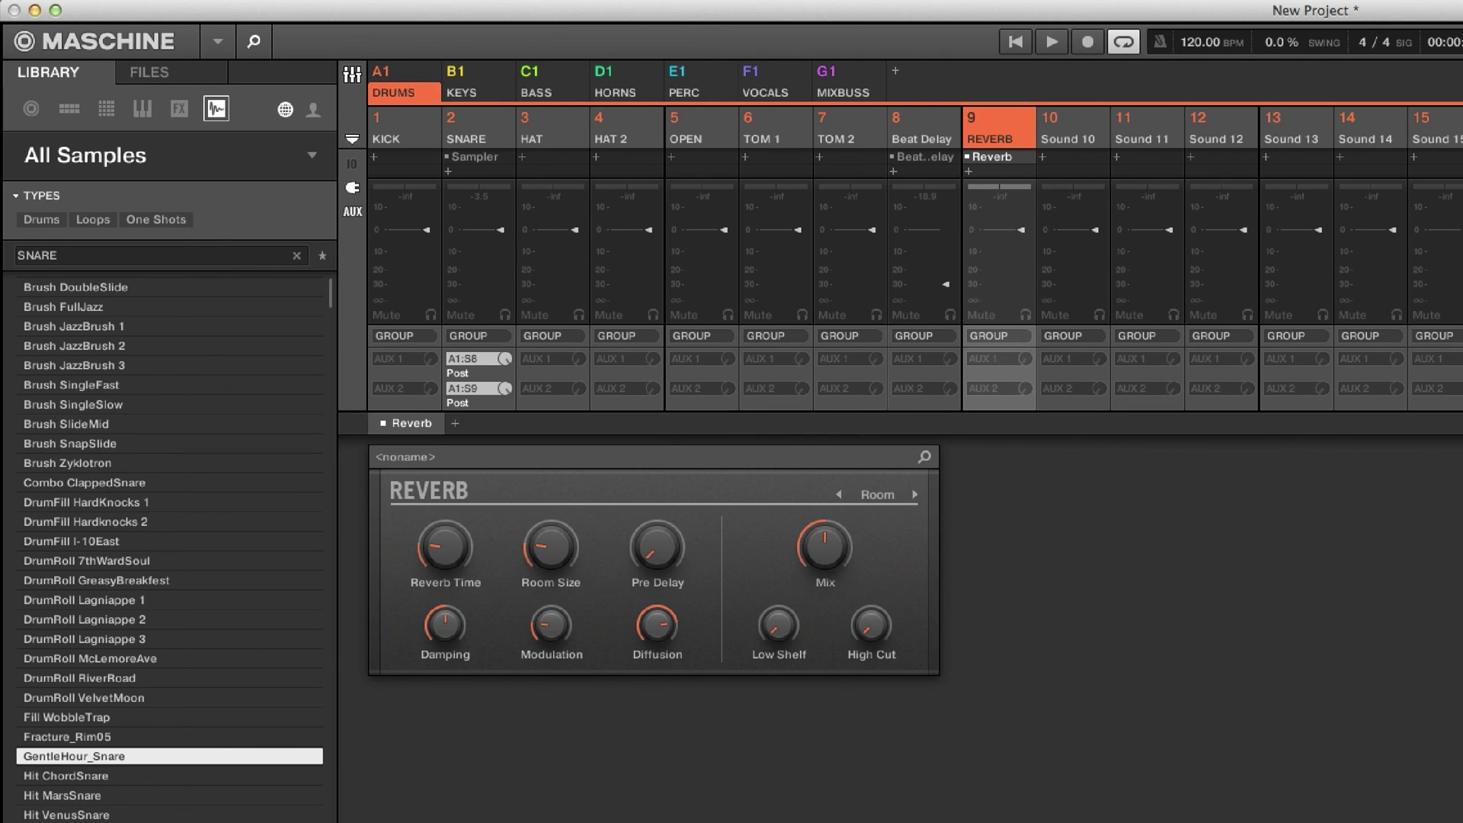
# Play the snare pattern, lower the REVERB channel's fader to about -20 dB, and stop playback
pyautogui.press('space')
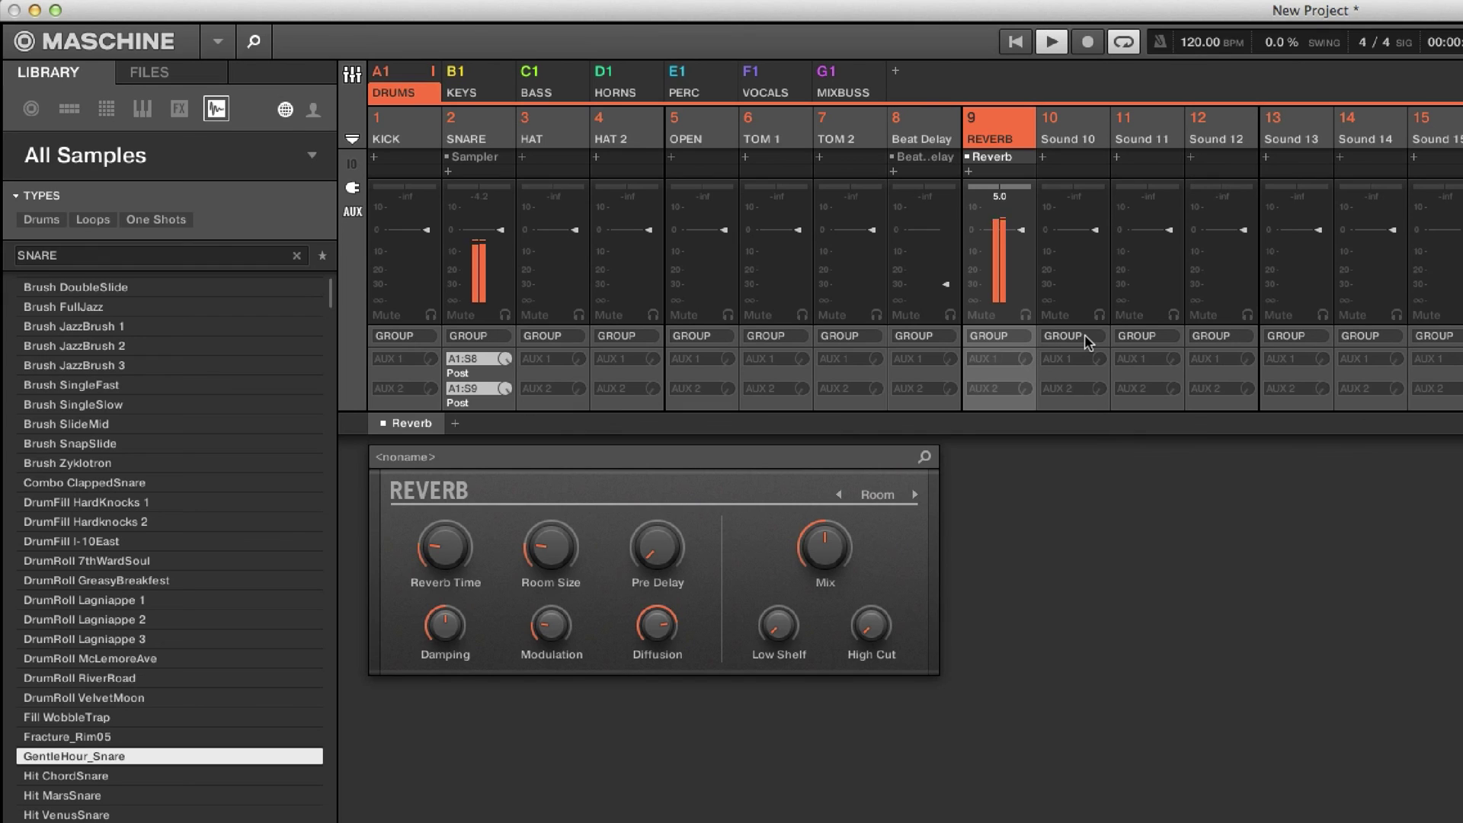
pyautogui.moveTo(1021, 230); pyautogui.dragTo(1022, 274)
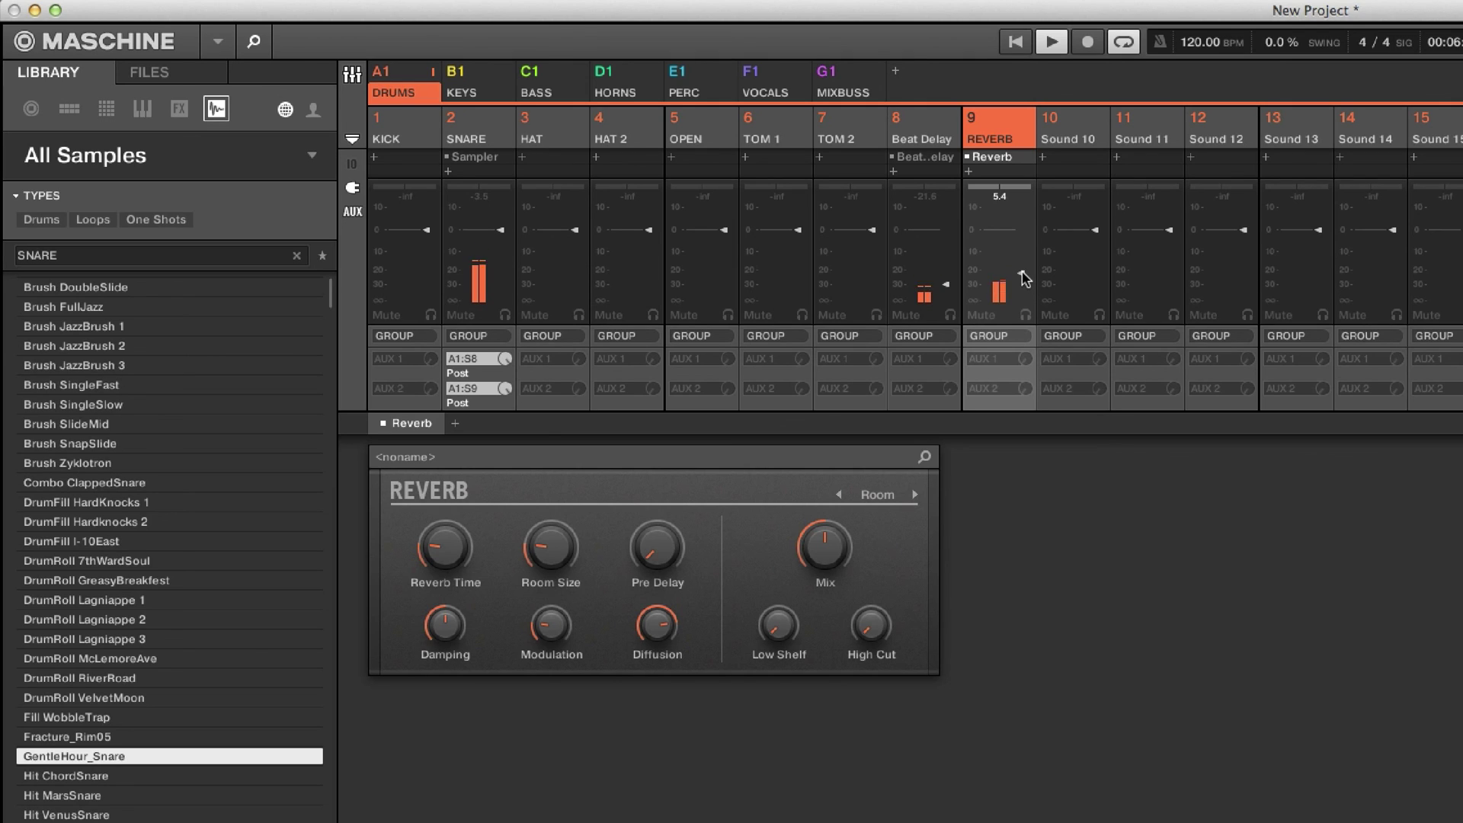
pyautogui.press('space')
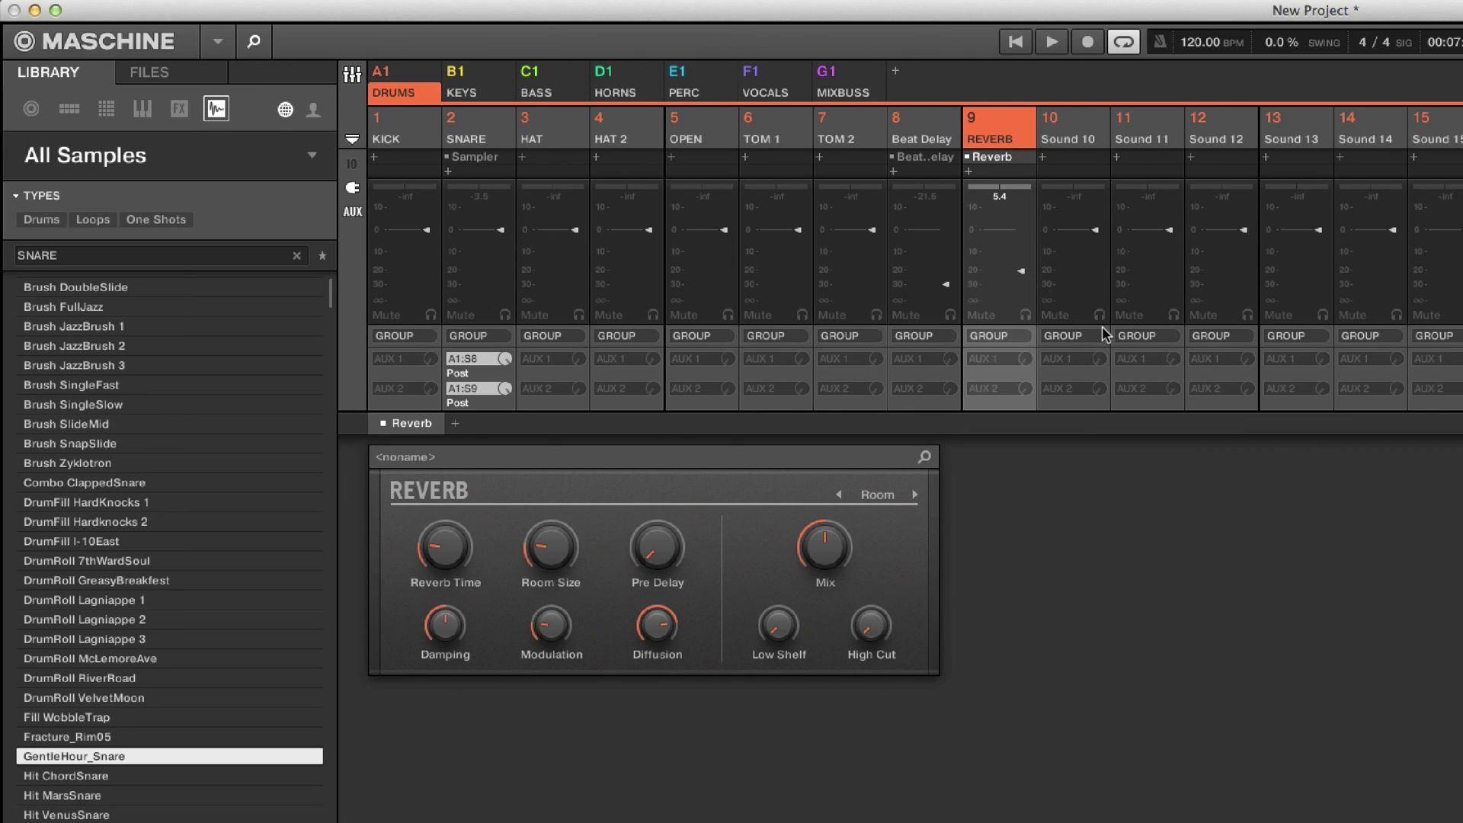
# Switch from the mixer to the arrangement view and hide the library browser
pyautogui.hotkey('ctrl', 'Up')
pyautogui.press('Escape')
pyautogui.press('super+m')
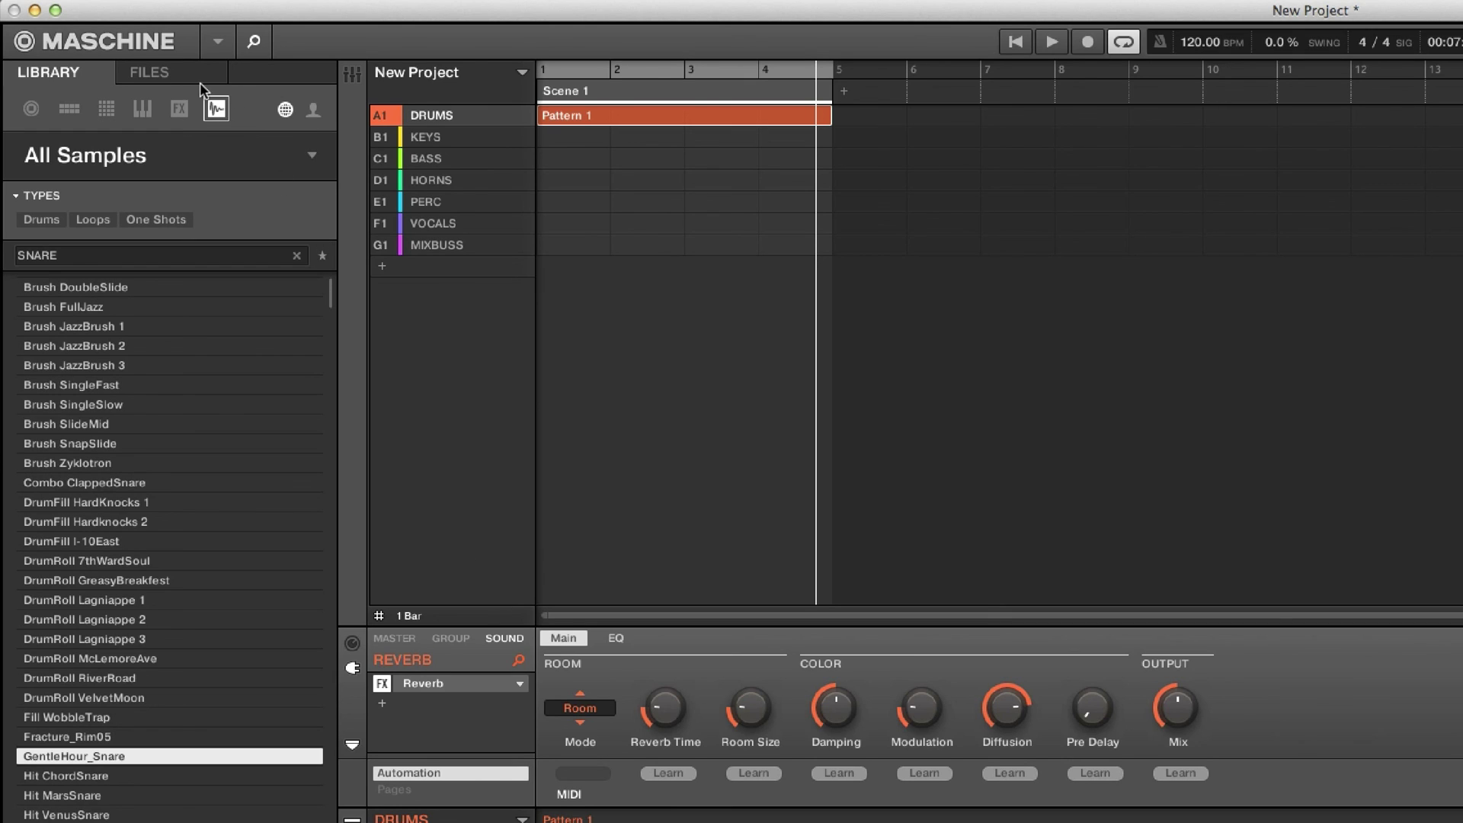
pyautogui.click(253, 41)
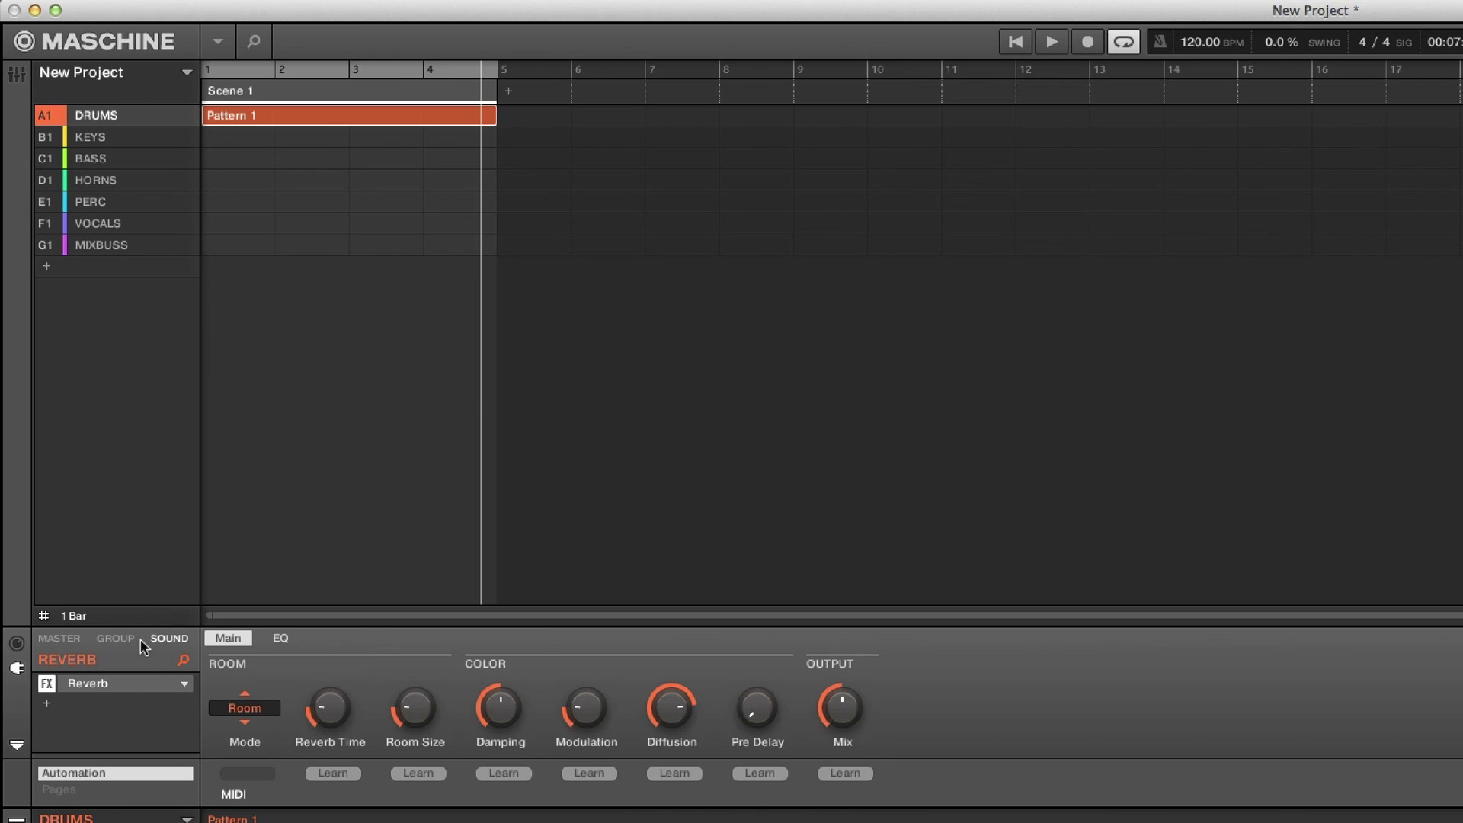
# Examine the plug-in settings at group and master level, and return to the sound level
pyautogui.click(110, 638)
pyautogui.click(59, 638)
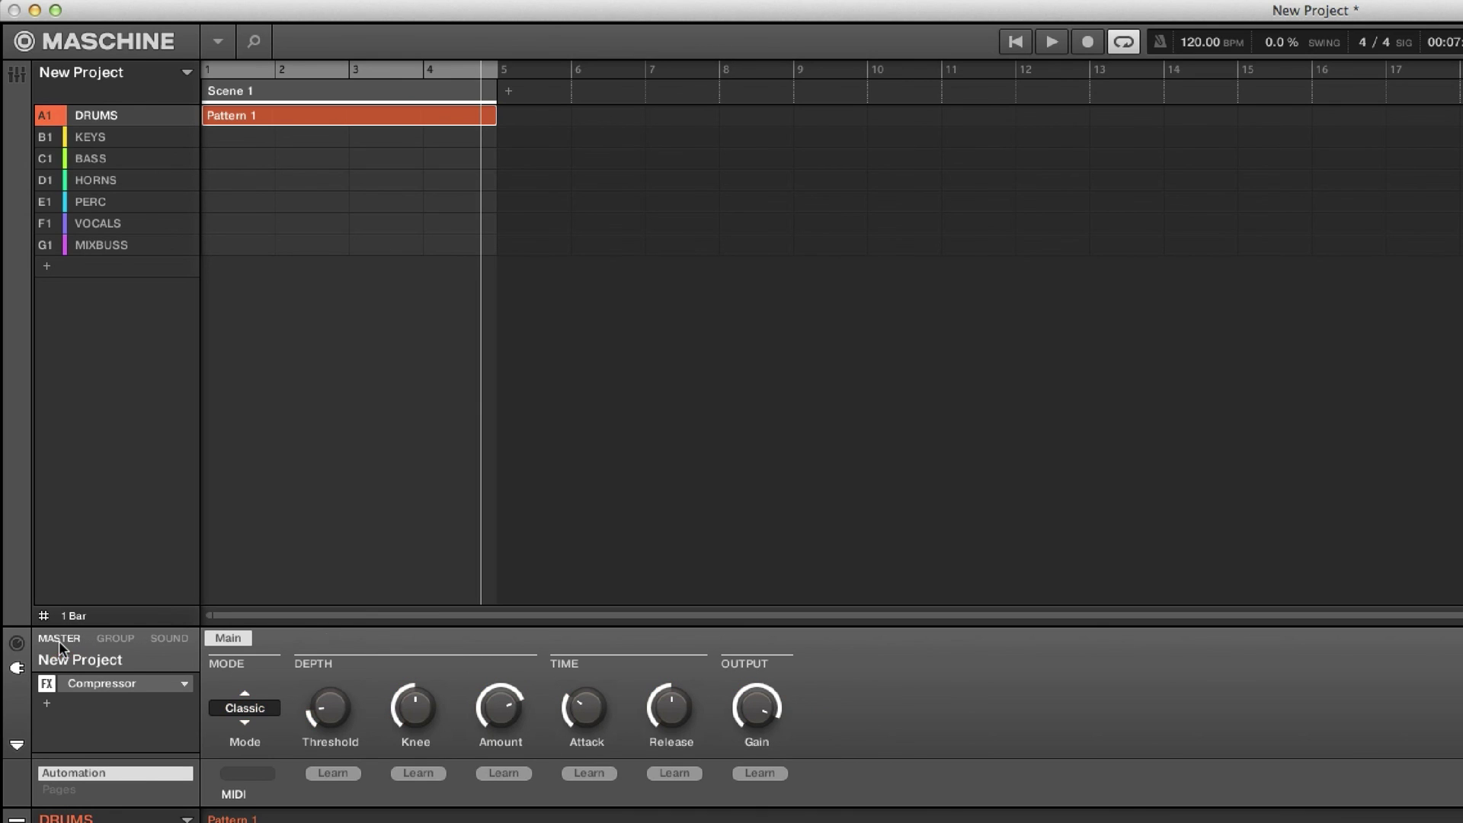
pyautogui.click(169, 638)
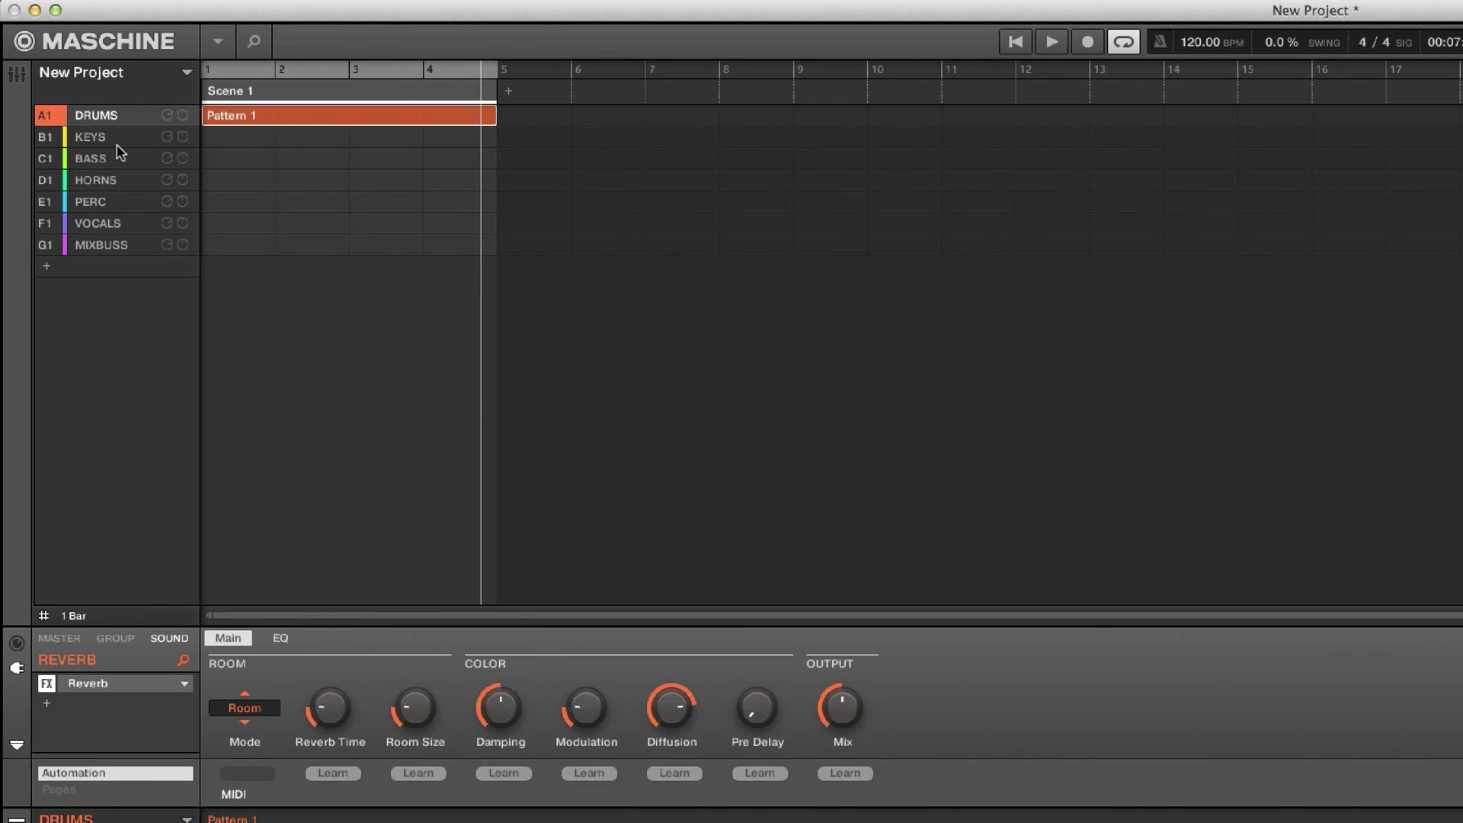
# Return to the mixer's group level, show the input/output rows, and look through the groups from DRUMS to MIXBUSS
pyautogui.press('super+m')
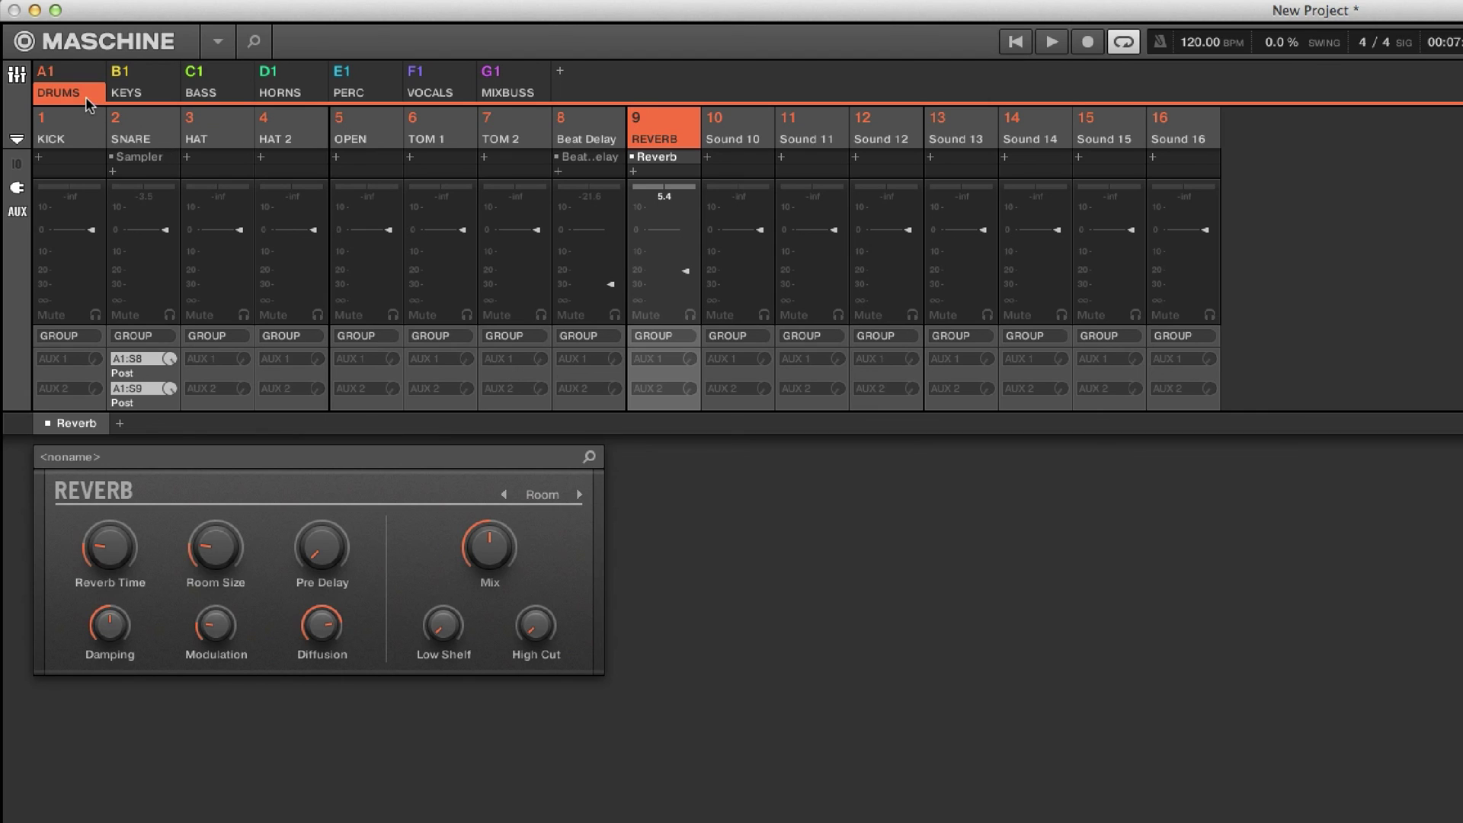
pyautogui.click(66, 74)
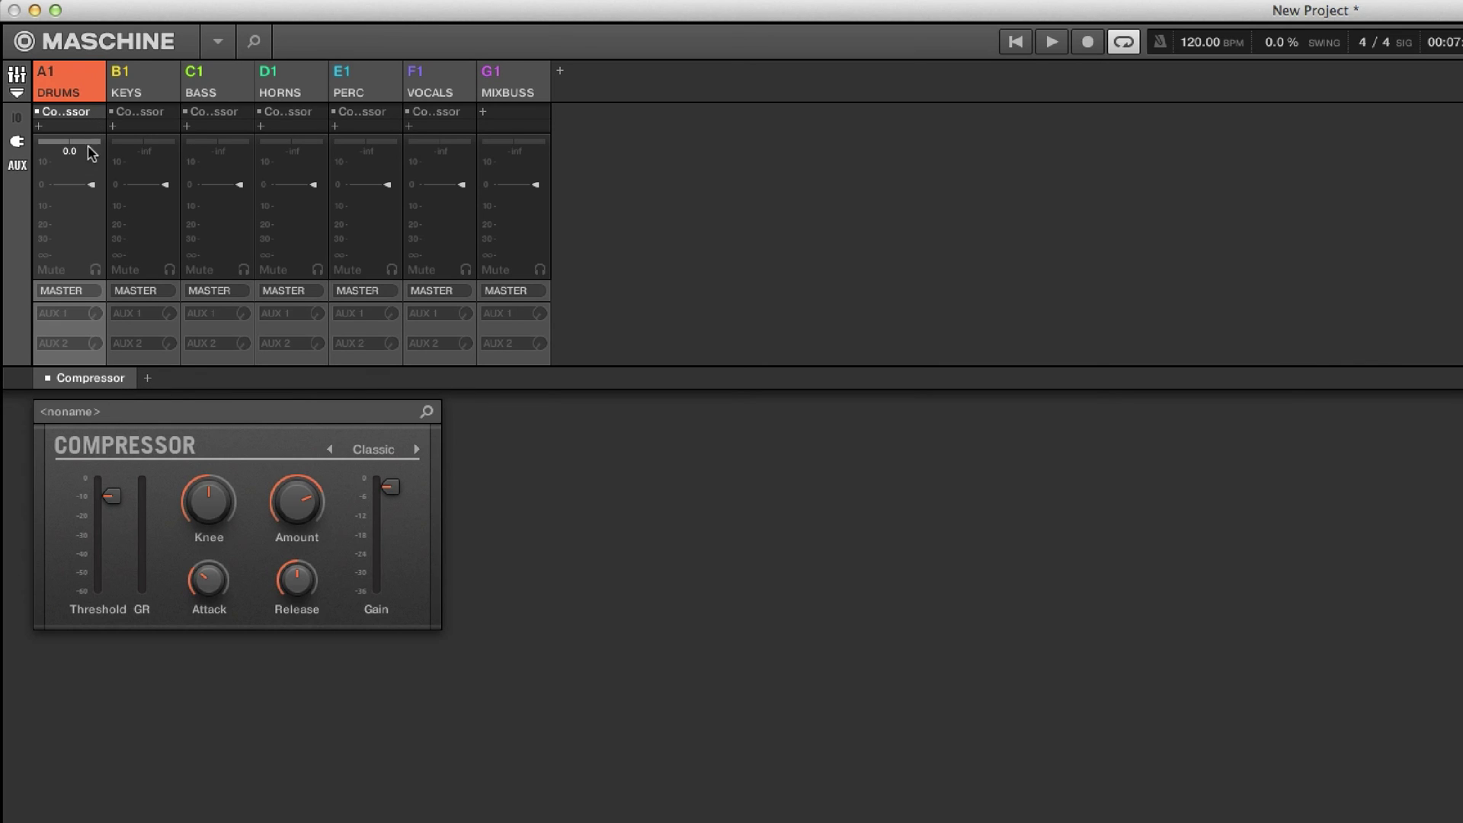
pyautogui.click(129, 79)
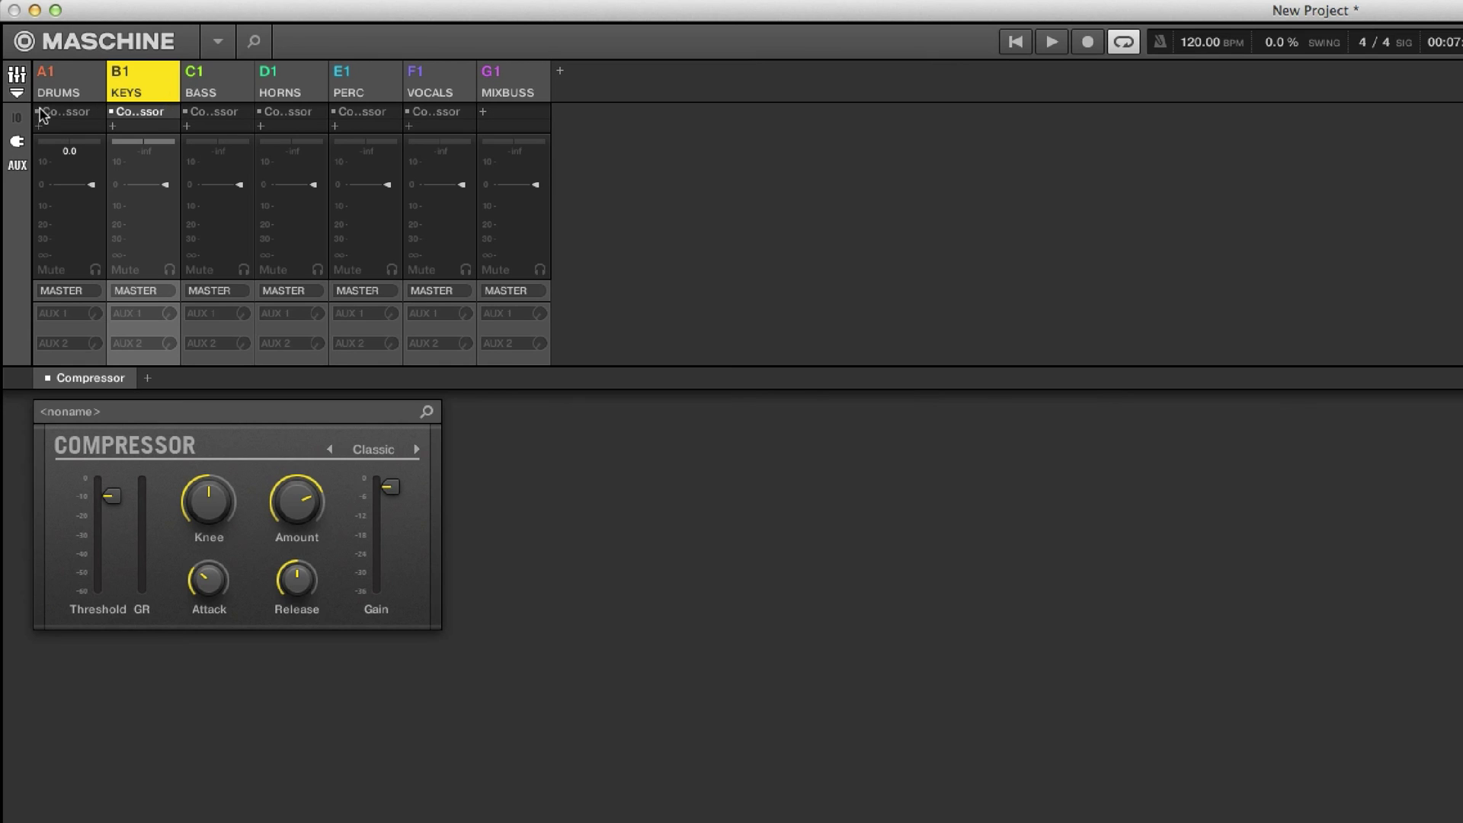
pyautogui.click(17, 118)
pyautogui.click(224, 78)
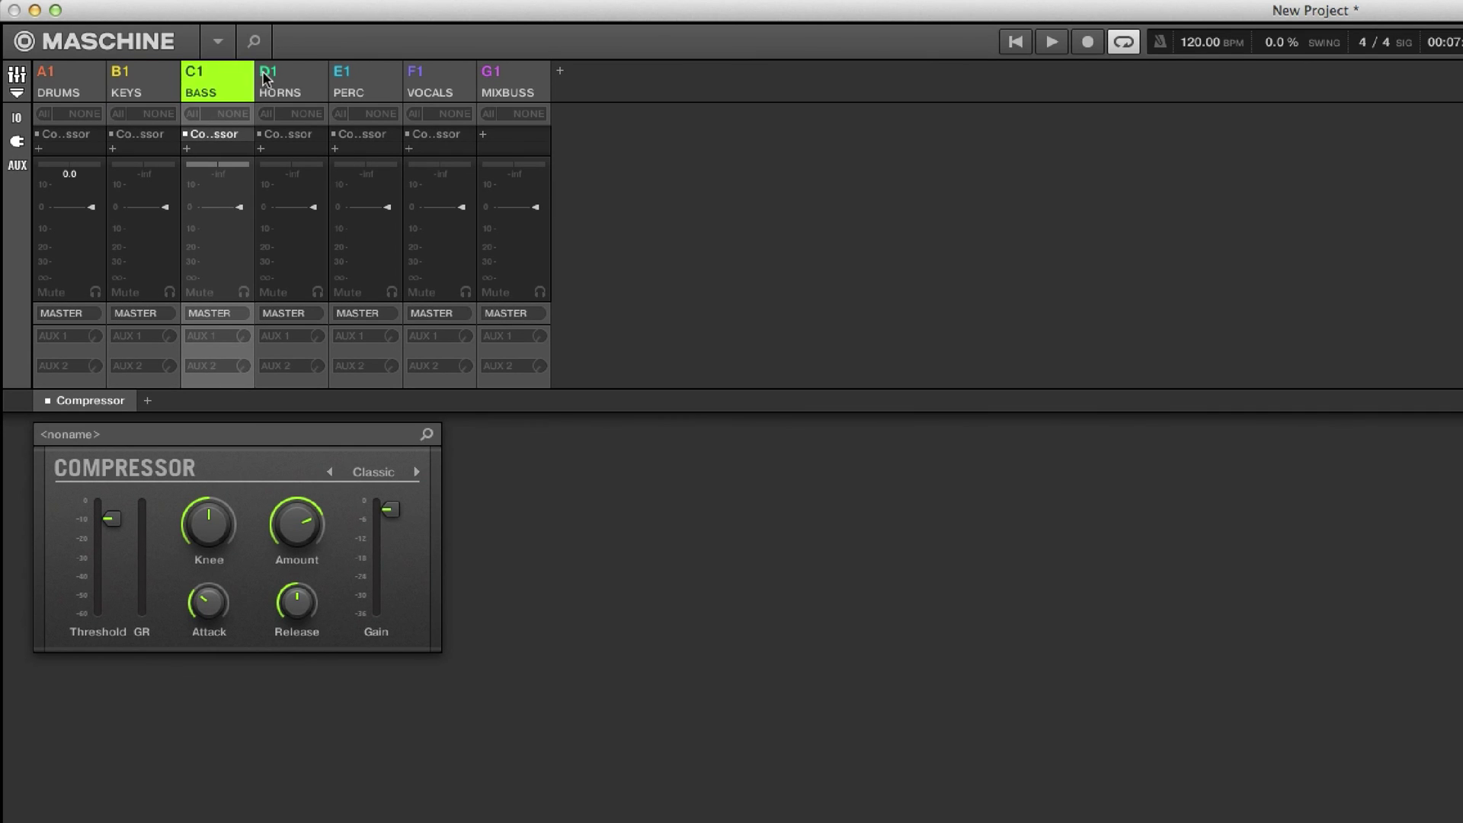
pyautogui.click(288, 78)
pyautogui.click(373, 76)
pyautogui.click(495, 76)
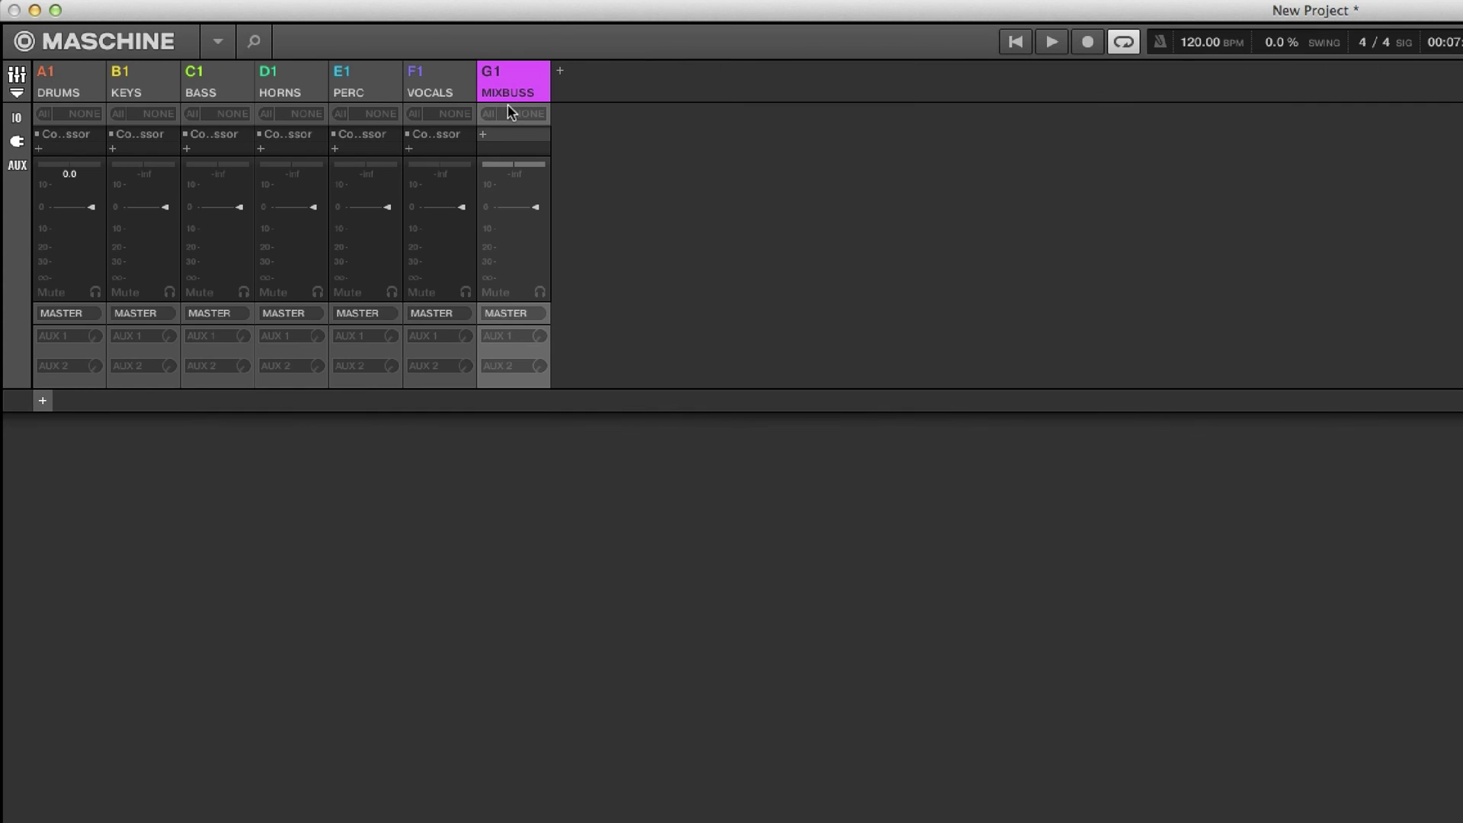
# View the sounds inside the MIXBUSS group, return to the group level, and examine the DRUMS channel
pyautogui.click(530, 90)
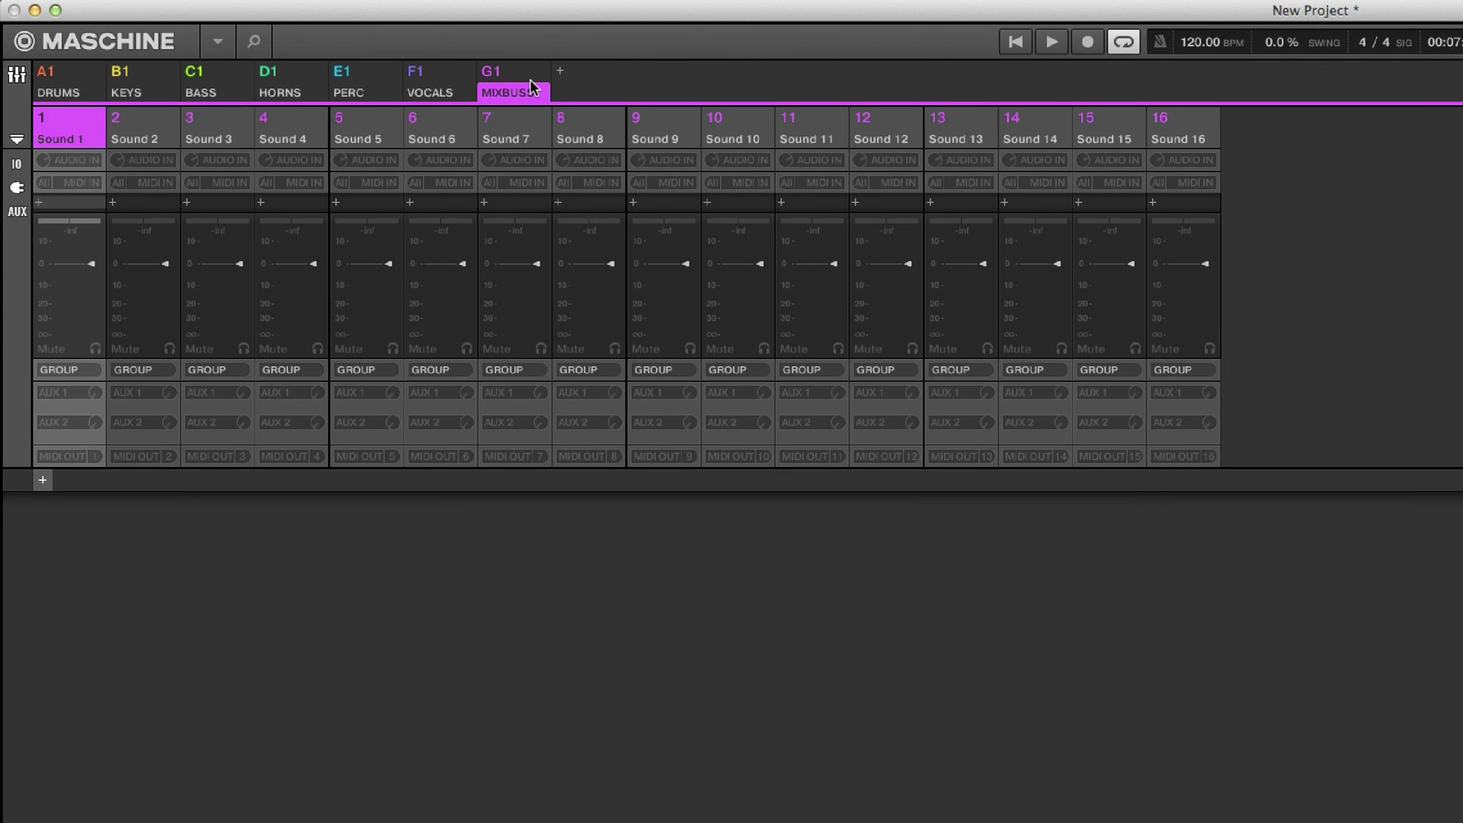
pyautogui.click(532, 86)
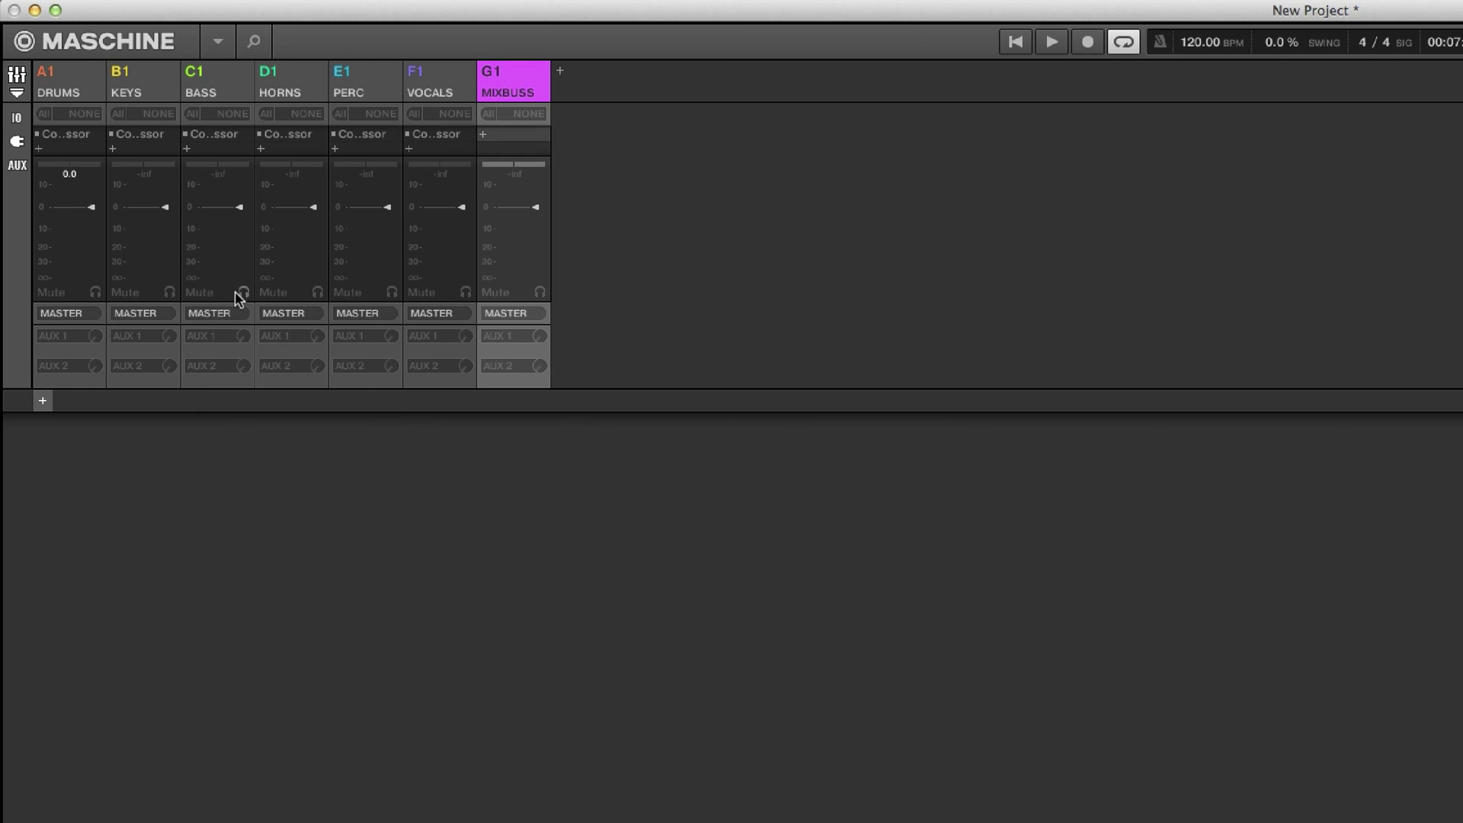
pyautogui.click(50, 69)
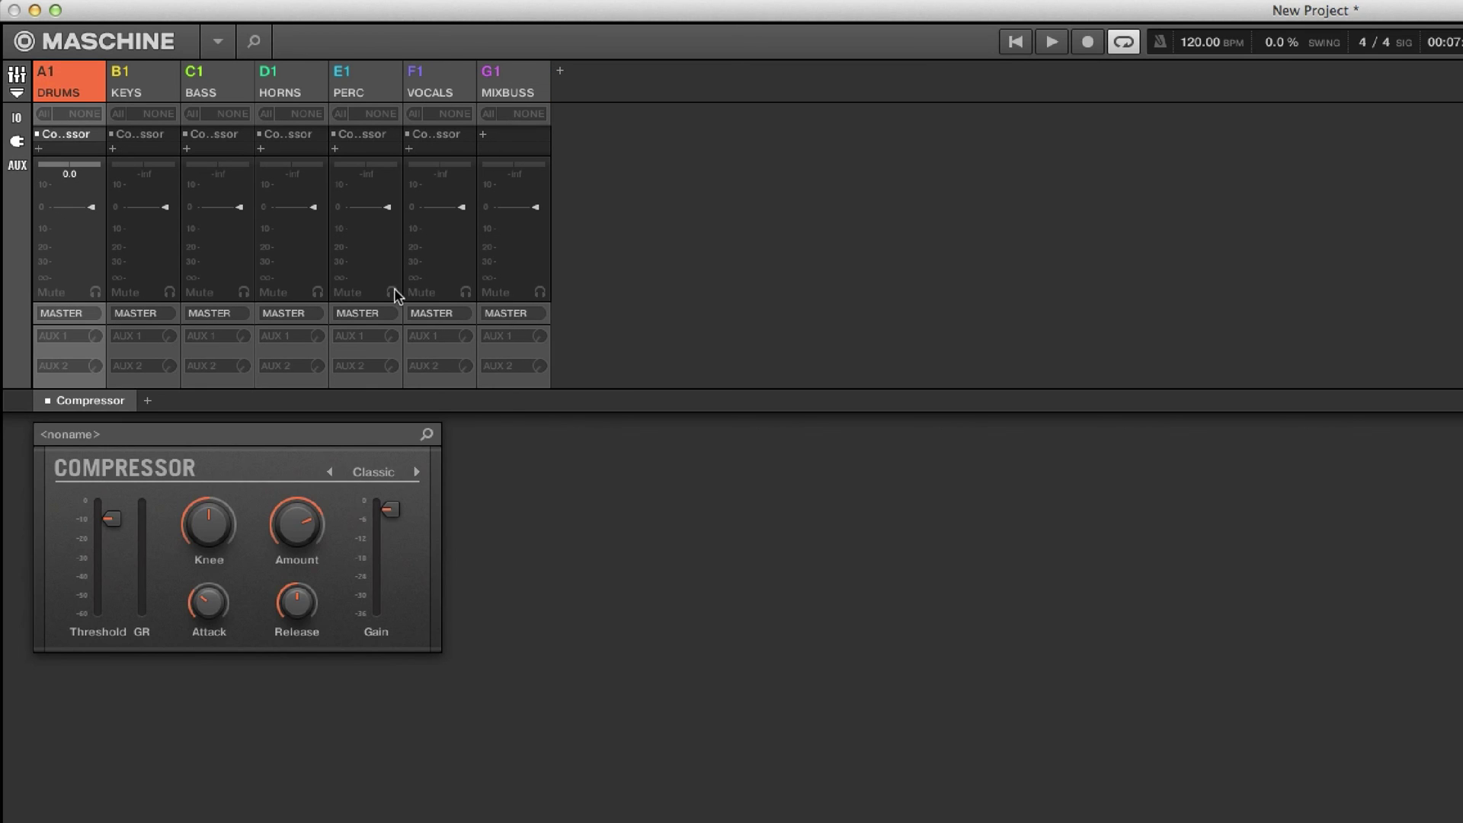
# Load the internal EQ on the MIXBUSS group
pyautogui.click(524, 90)
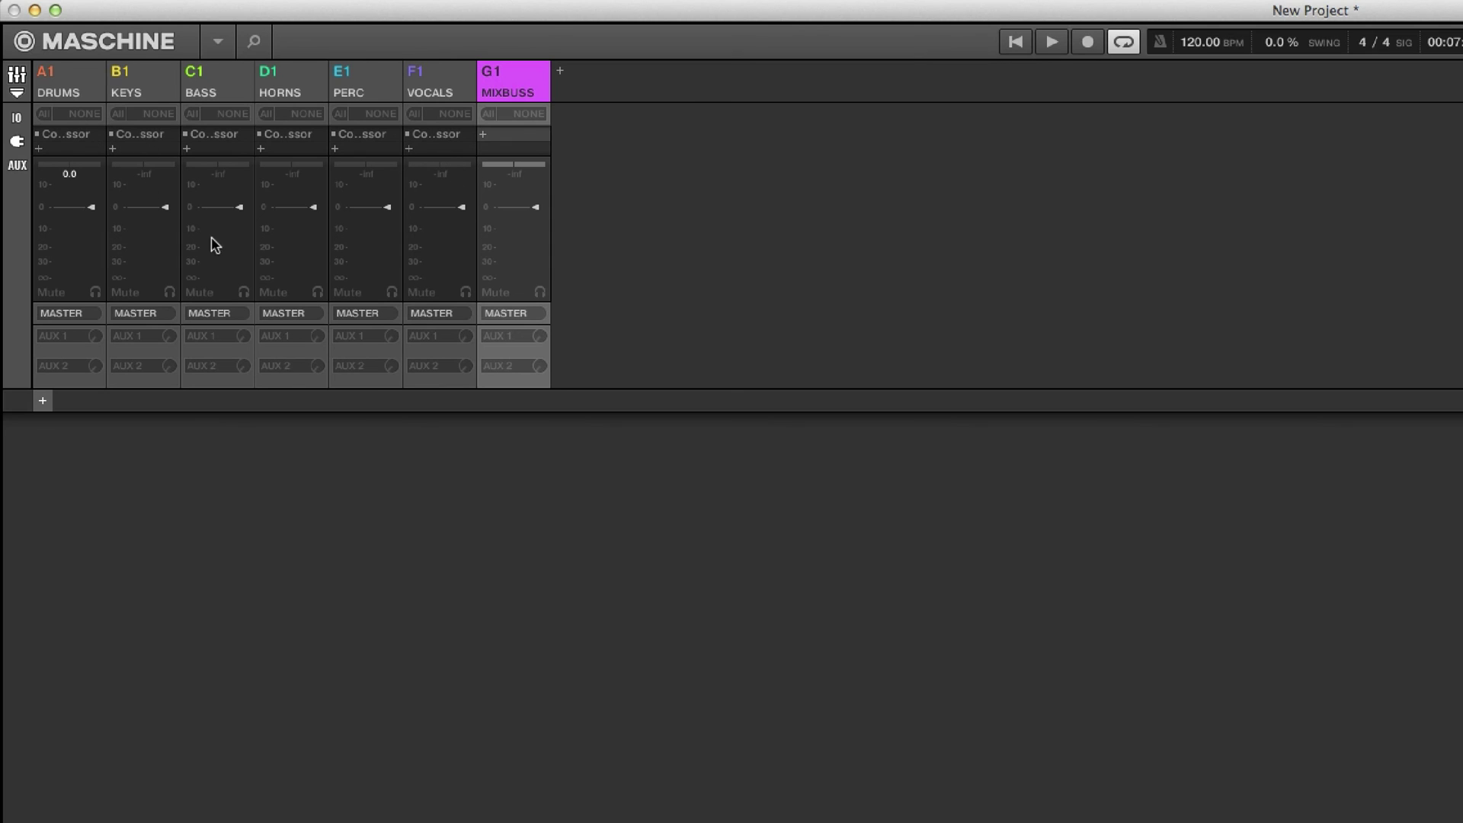
pyautogui.click(488, 137)
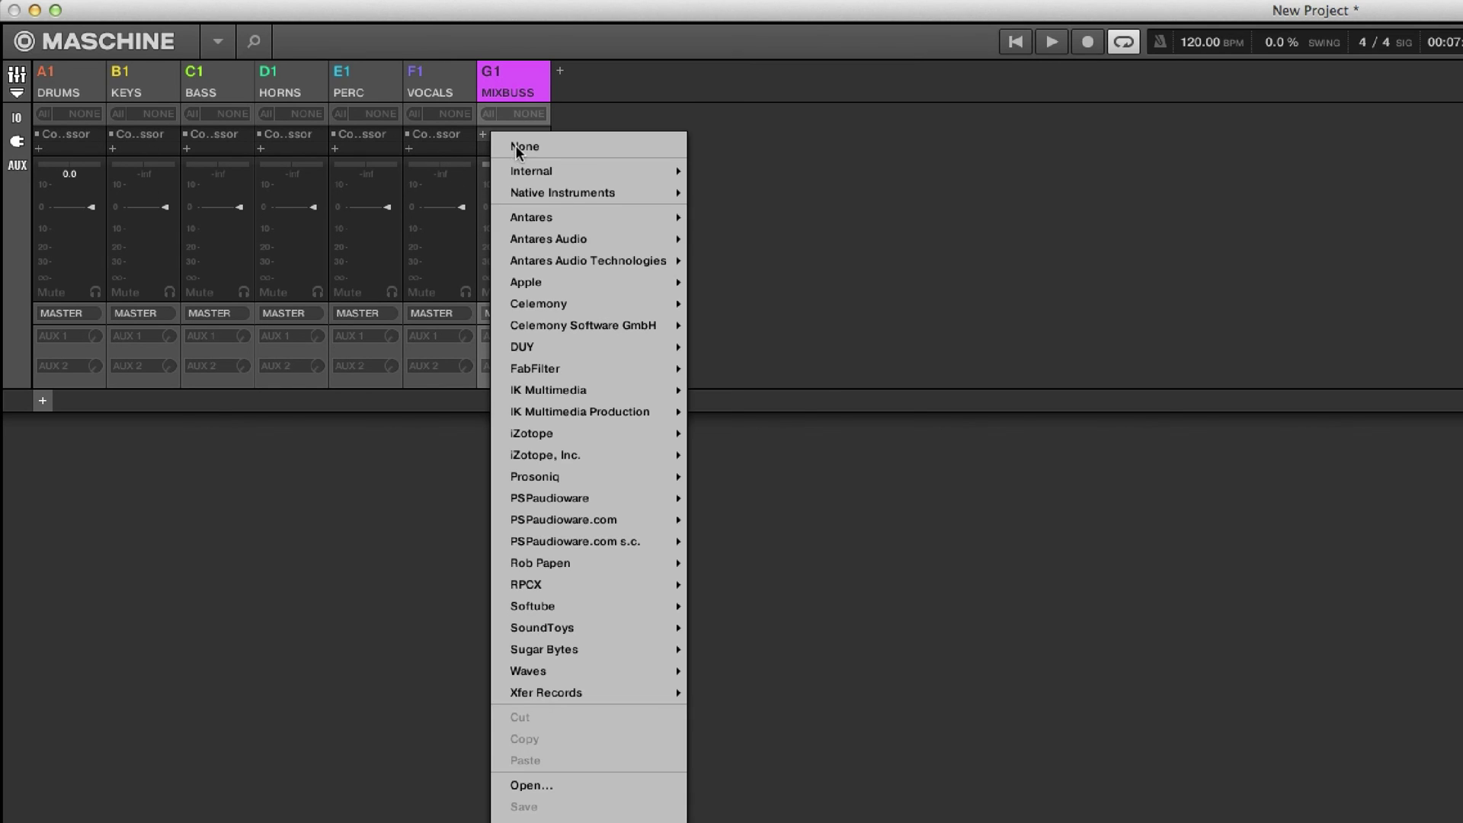
pyautogui.moveTo(607, 174)
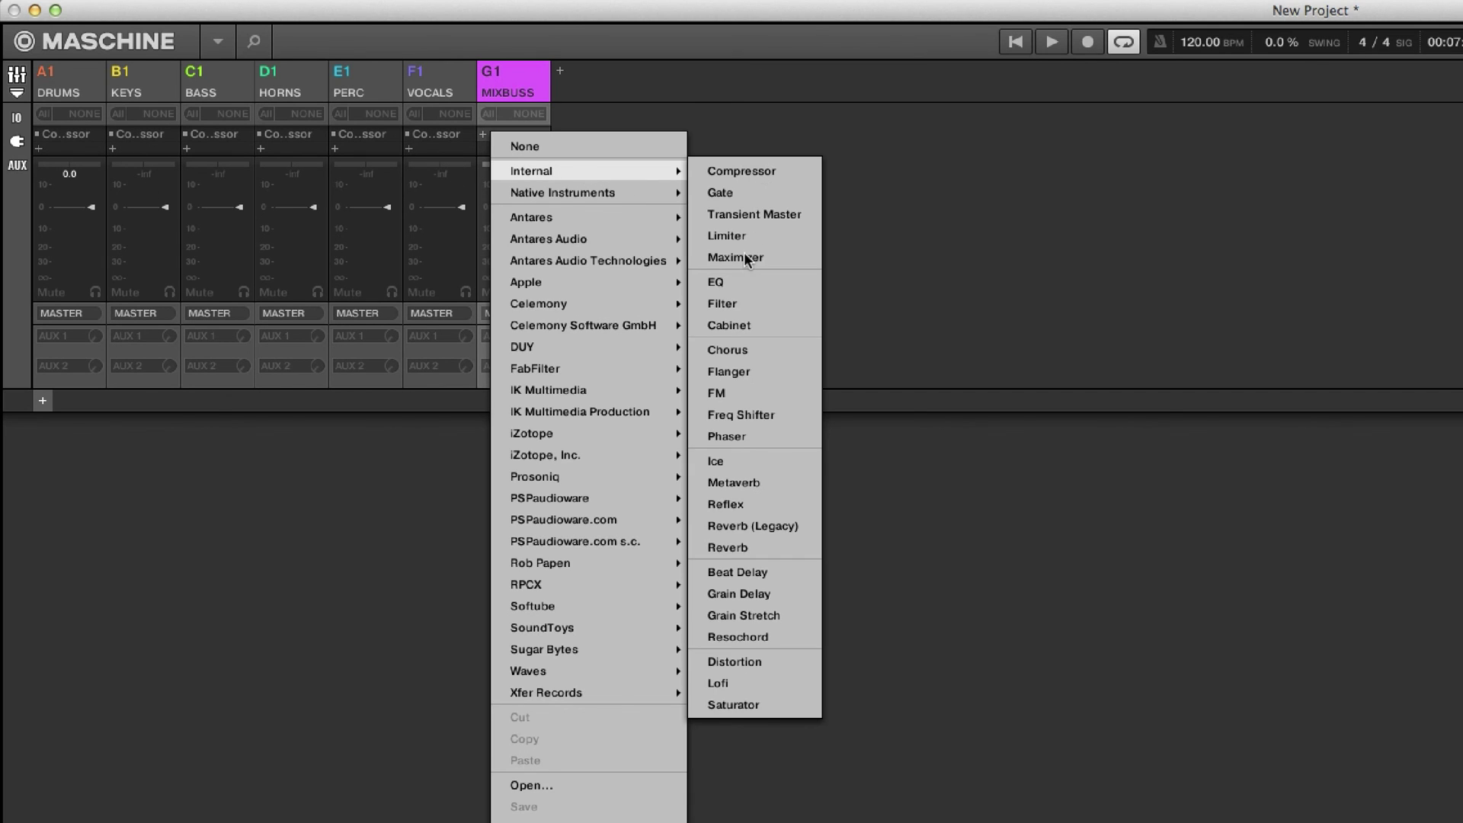
pyautogui.click(716, 282)
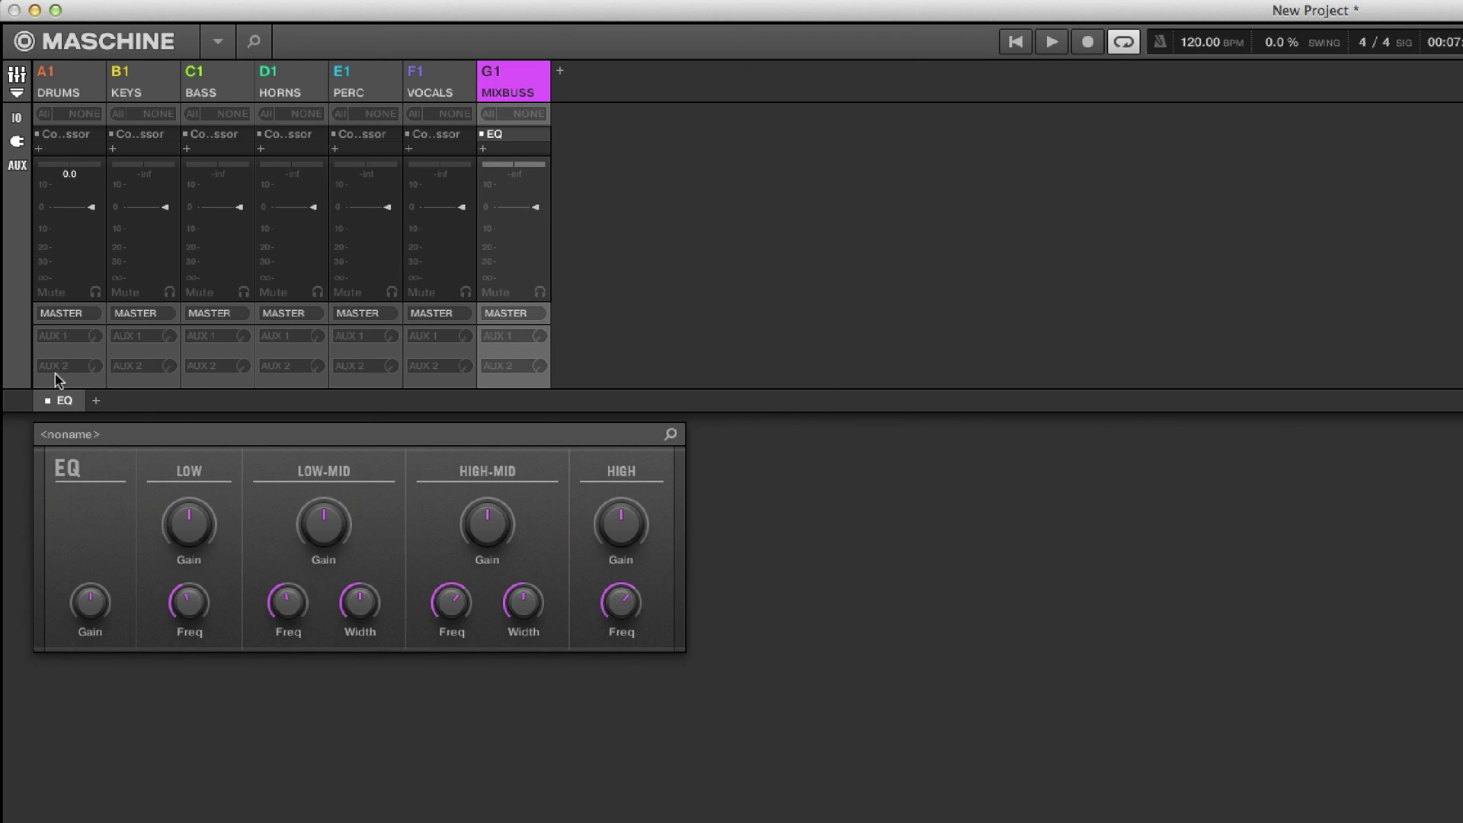
# Route the outputs of the DRUMS and KEYS groups to G1 - MIXBUSS, and switch back to the arrangement view
pyautogui.click(76, 313)
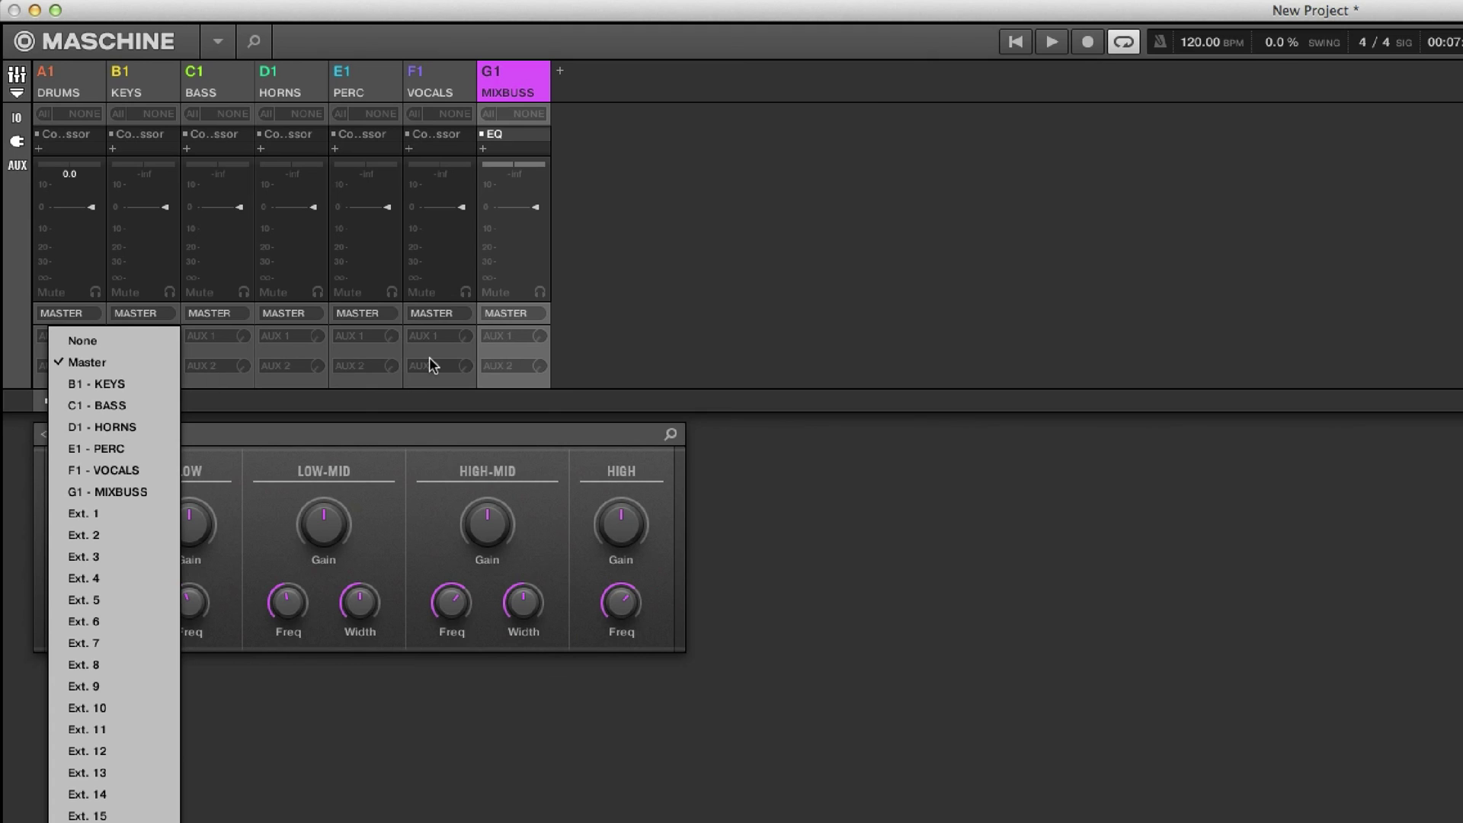
pyautogui.click(128, 492)
pyautogui.click(145, 320)
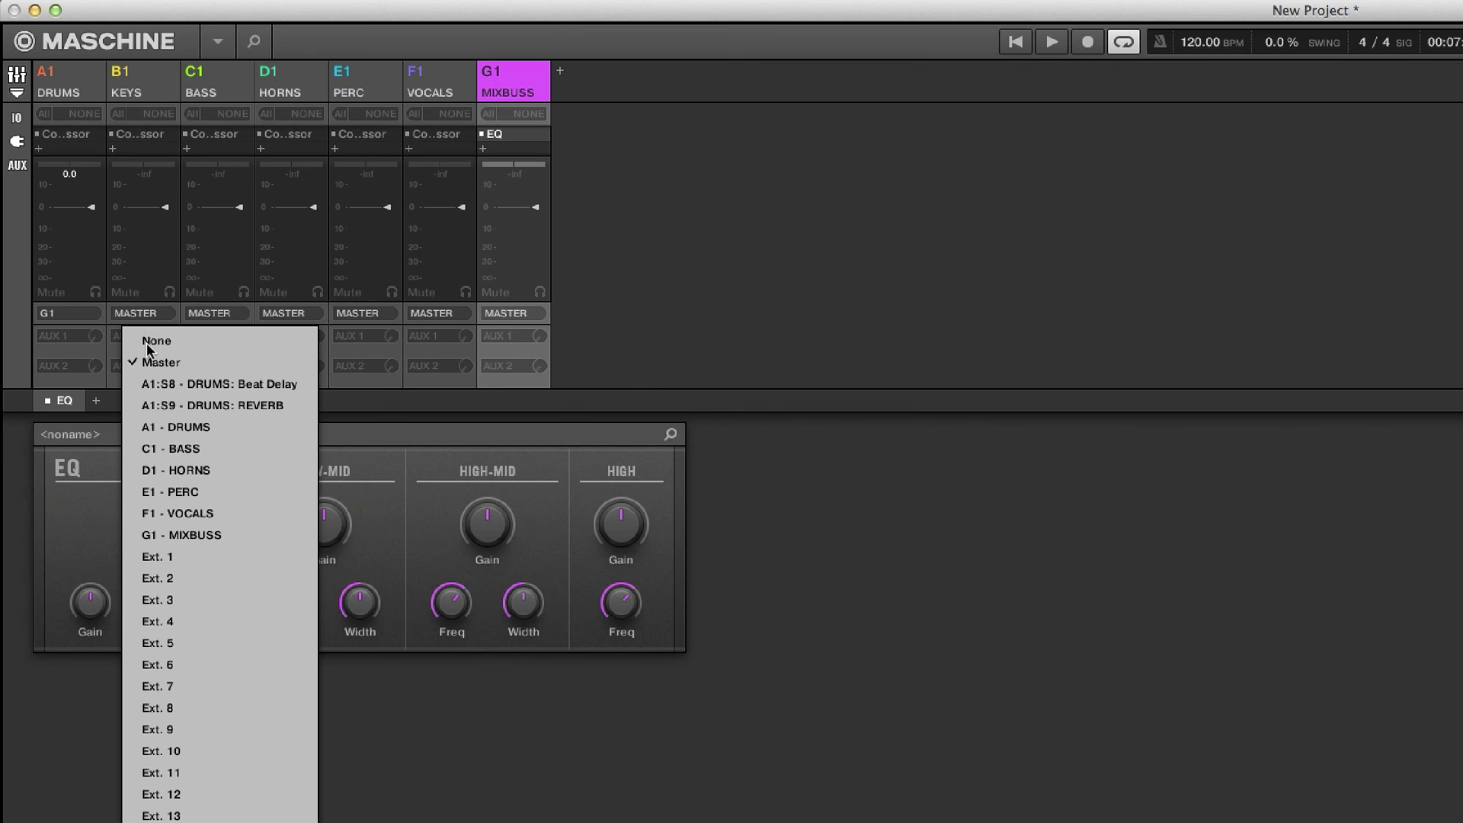
pyautogui.click(199, 532)
pyautogui.press('super+m')
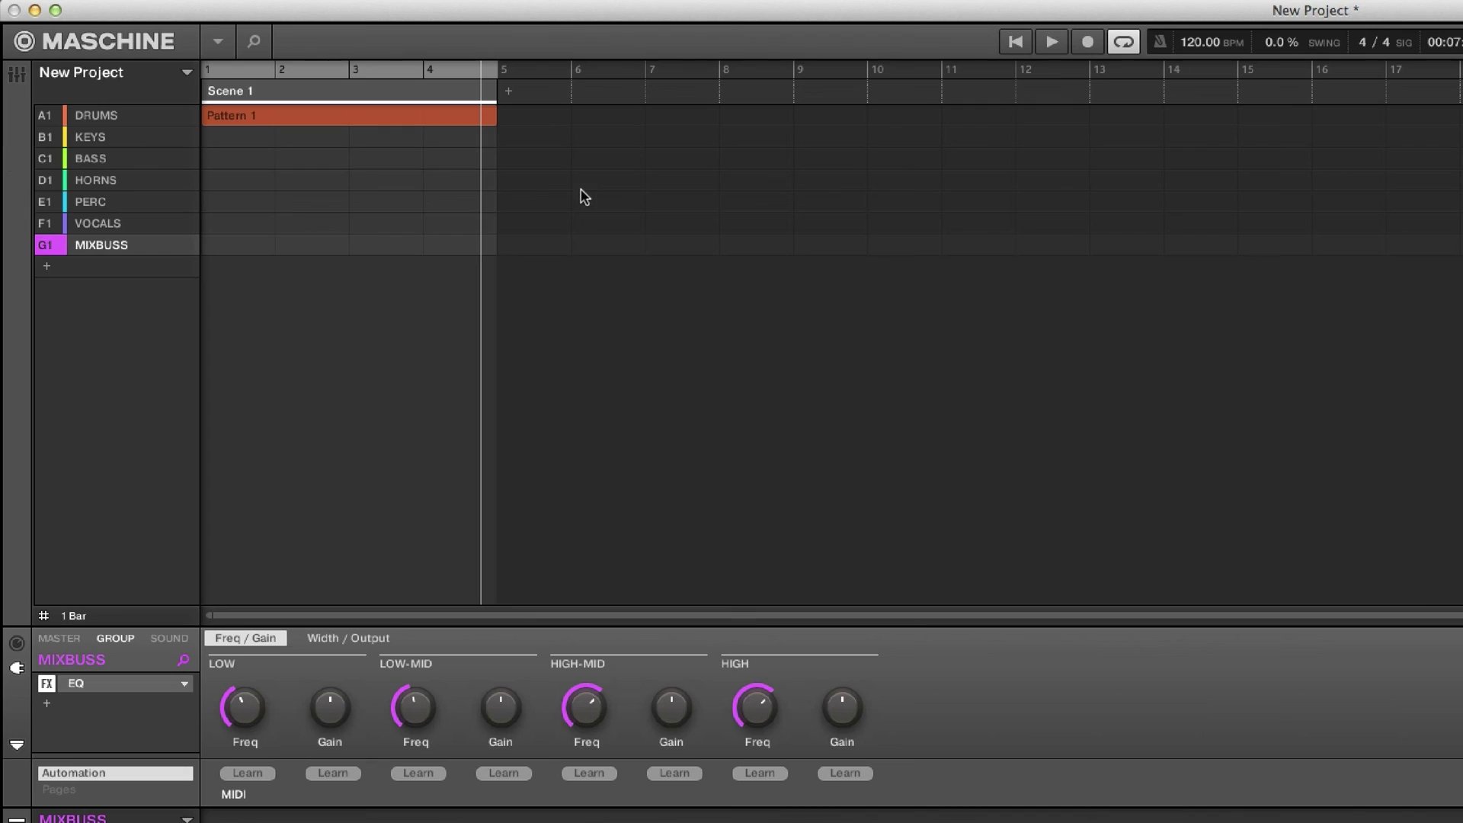